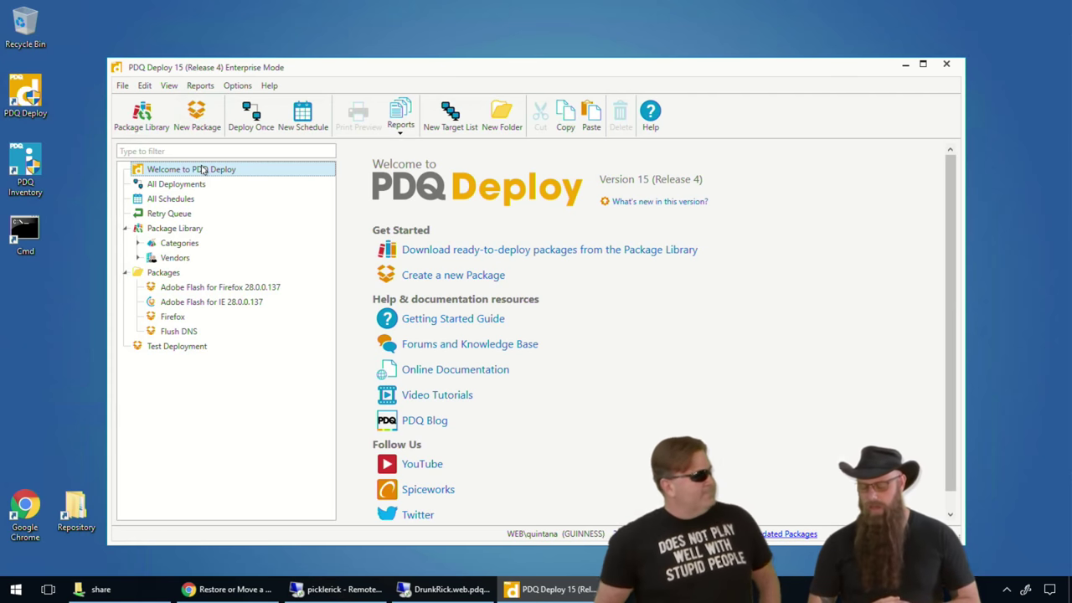
- Browse %programdata% to Admin Arsenal\PDQ Deploy\Backups to review the 49 database backups
{"action": "right_click", "coordinate": [15, 588]}
{"action": "left_click", "coordinate": [54, 530]}
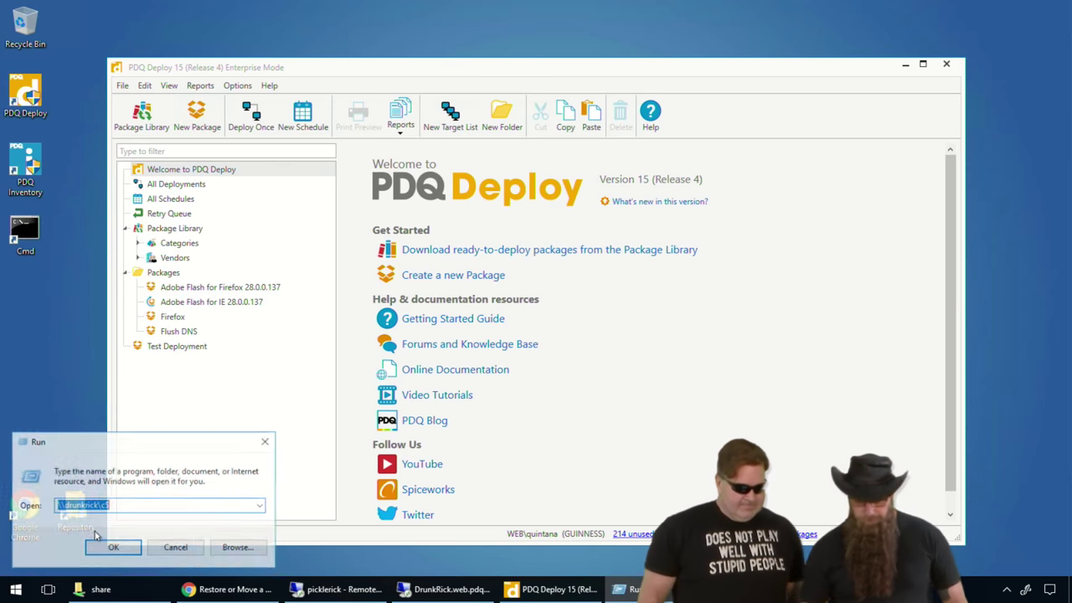
{"action": "type", "text": "%prog"}
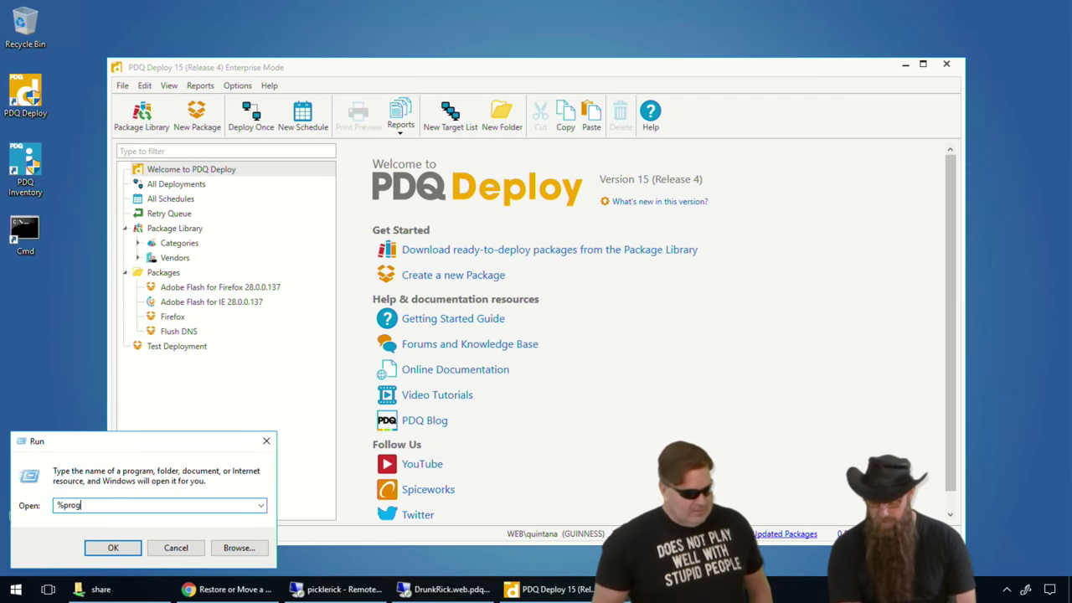
{"action": "type", "text": "ramdata%"}
{"action": "key", "text": "Return"}
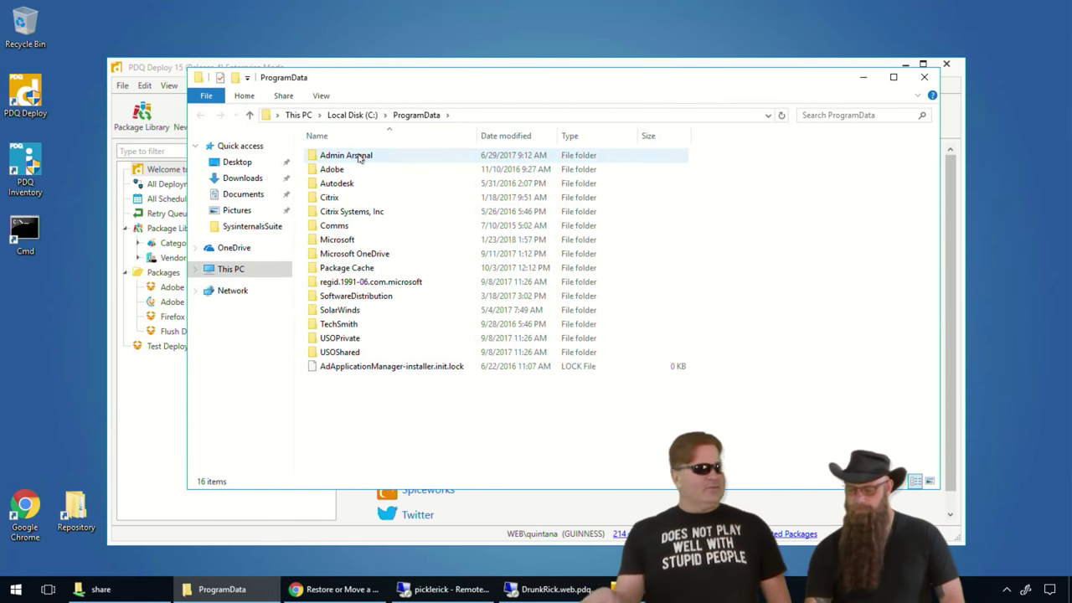
{"action": "double_click", "coordinate": [345, 155]}
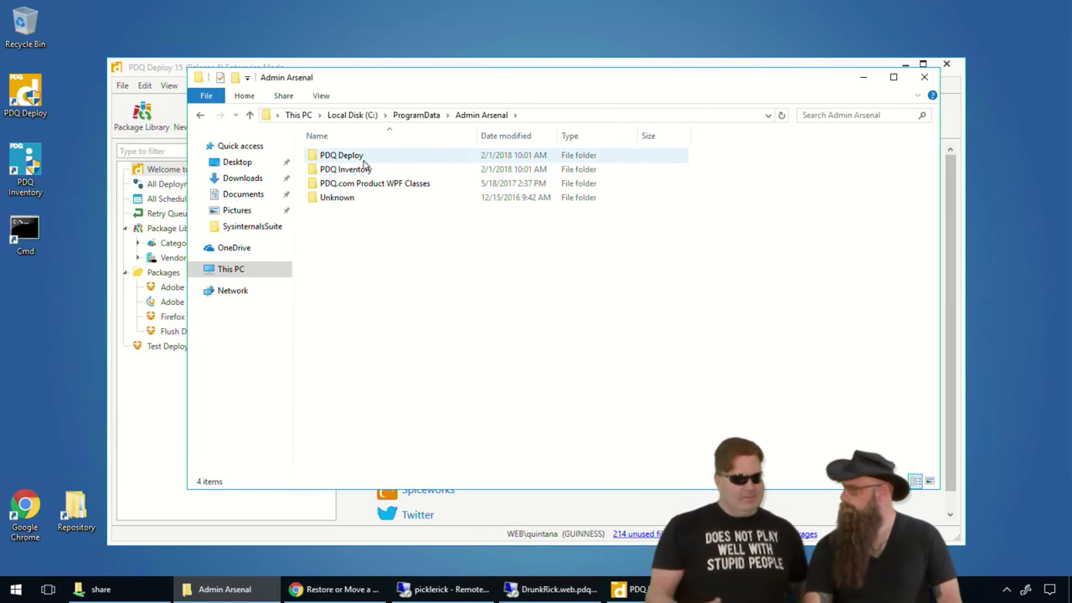
{"action": "double_click", "coordinate": [361, 158]}
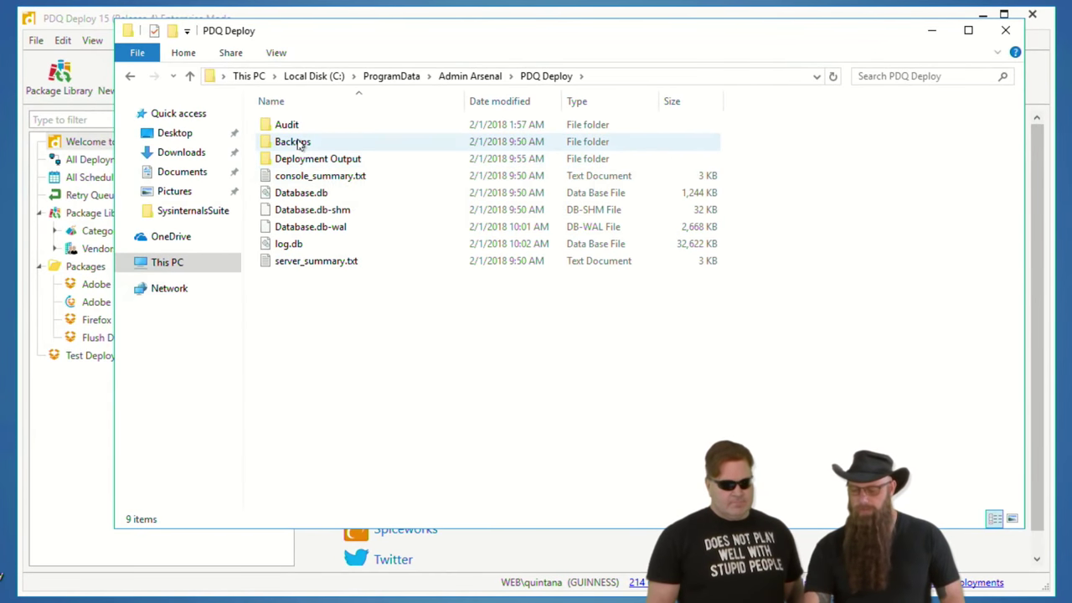
{"action": "double_click", "coordinate": [295, 142]}
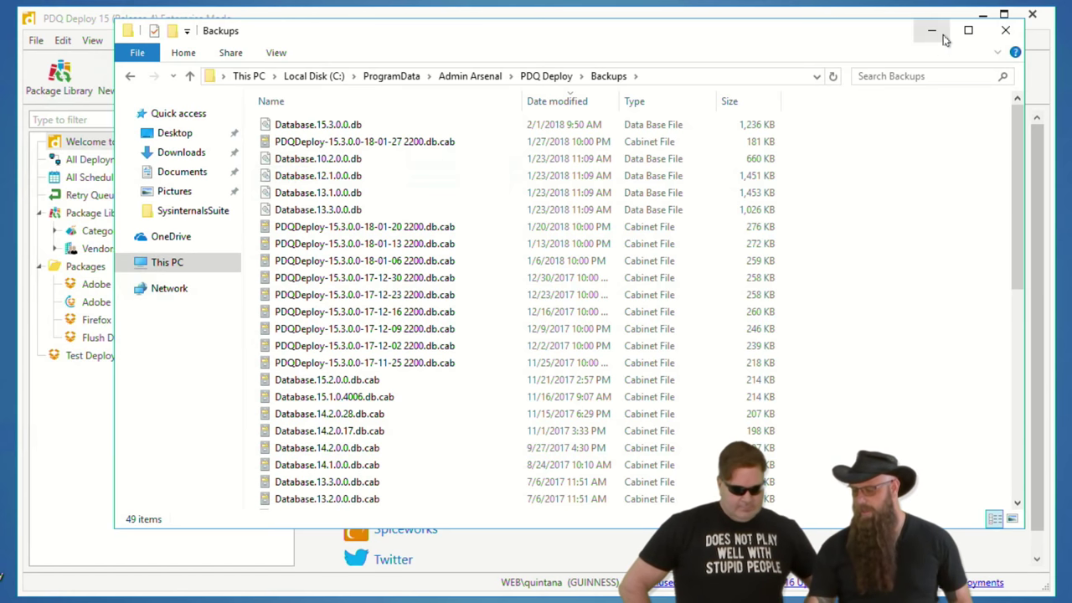
{"action": "left_click", "coordinate": [929, 30]}
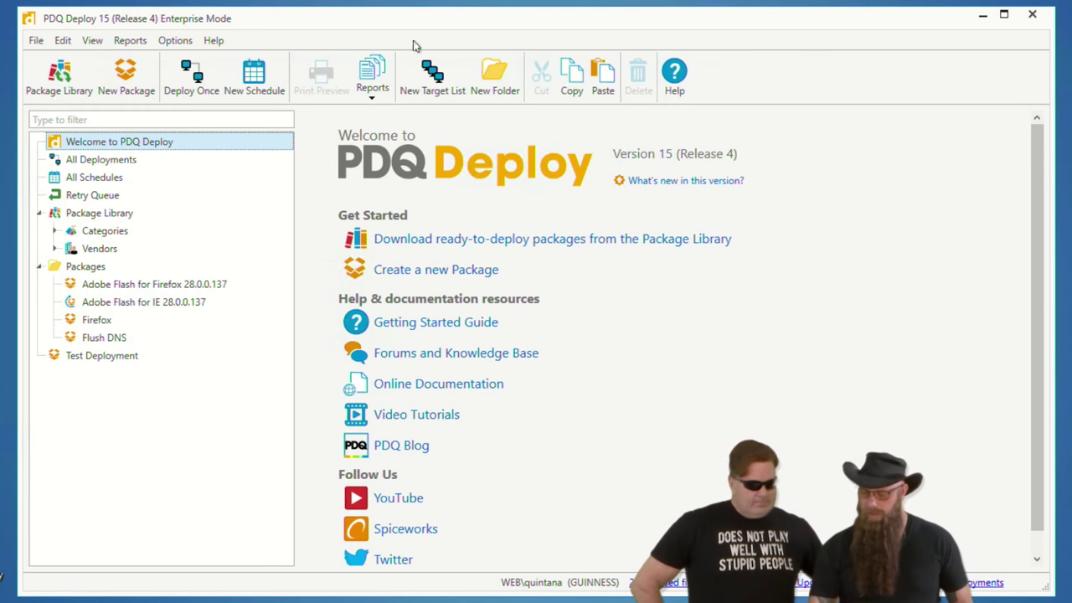
- Run Backup Now under Preferences > Database, making a backup dated 2/1/2018 10:03 AM
{"action": "left_click", "coordinate": [174, 41]}
{"action": "left_click", "coordinate": [210, 155]}
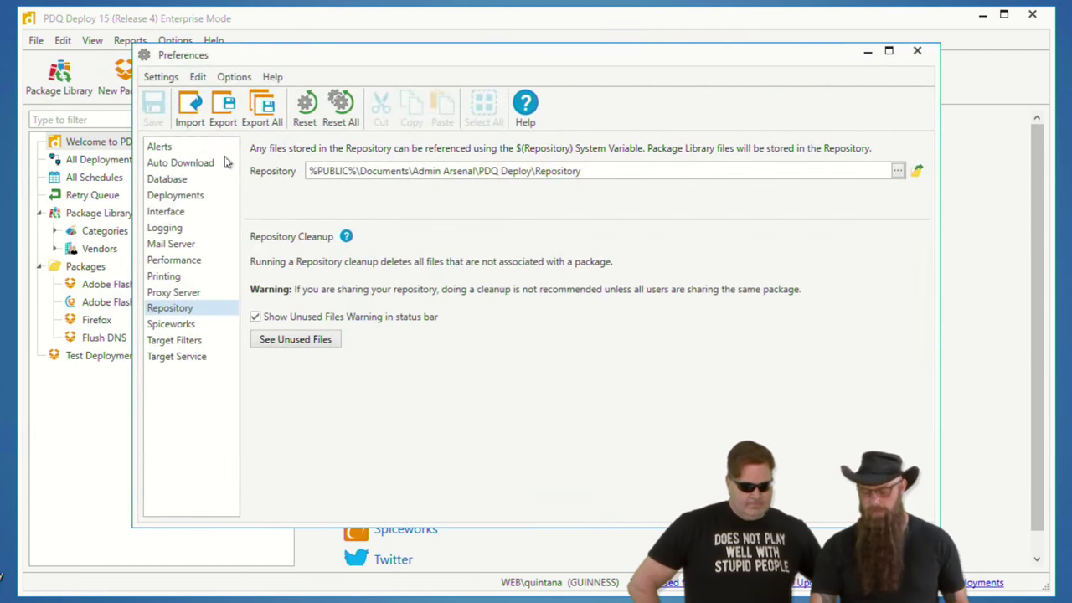
{"action": "left_click", "coordinate": [178, 184]}
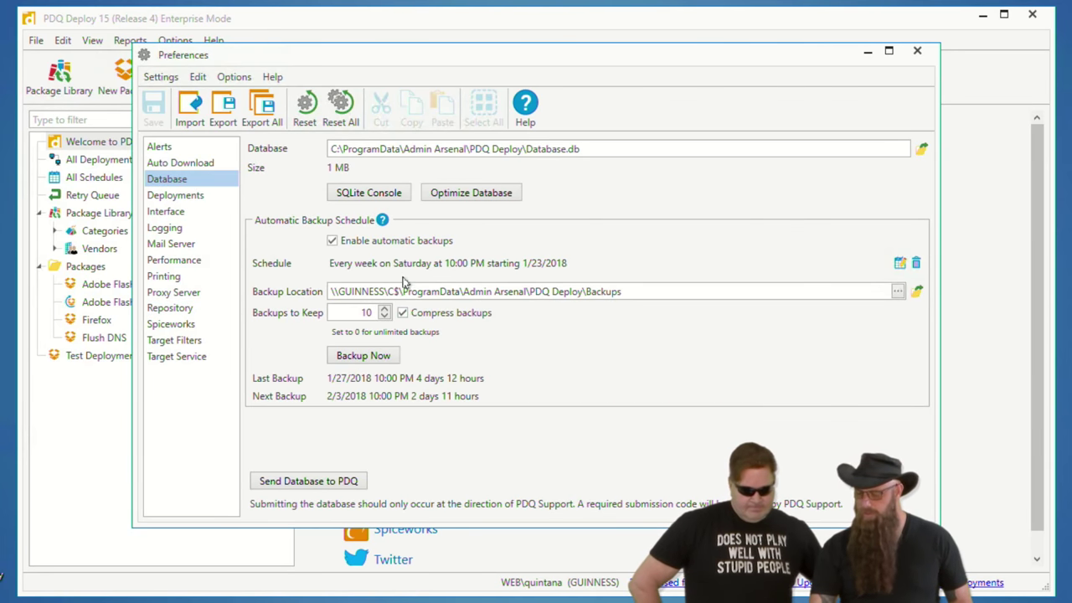
{"action": "left_click", "coordinate": [375, 358]}
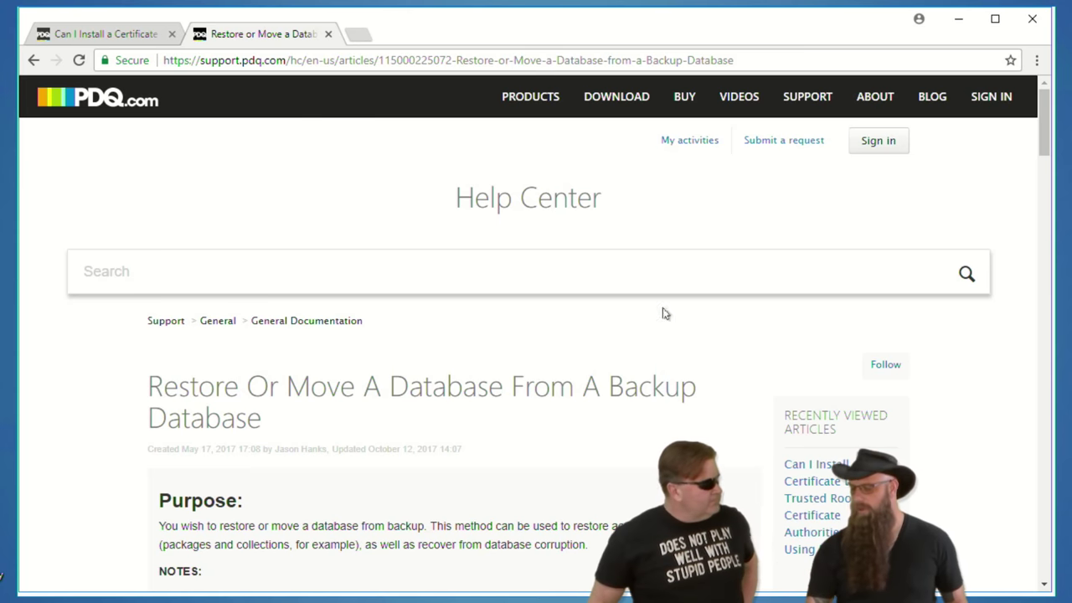
{"action": "left_click", "coordinate": [957, 24]}
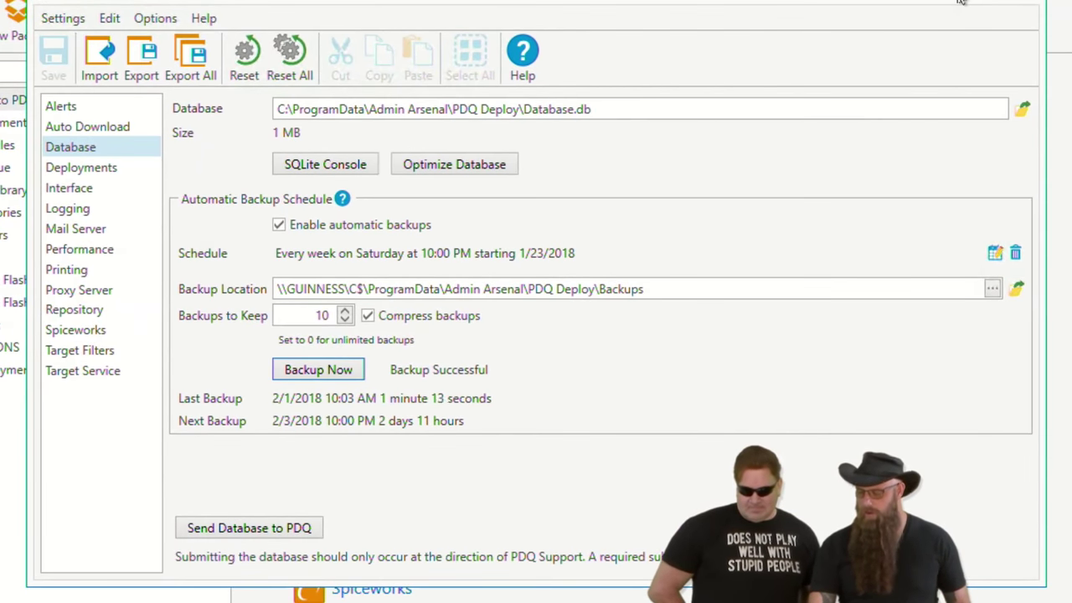
- Close the Preferences window and switch to the Remote Desktop session on the new server
{"action": "left_click", "coordinate": [962, 3]}
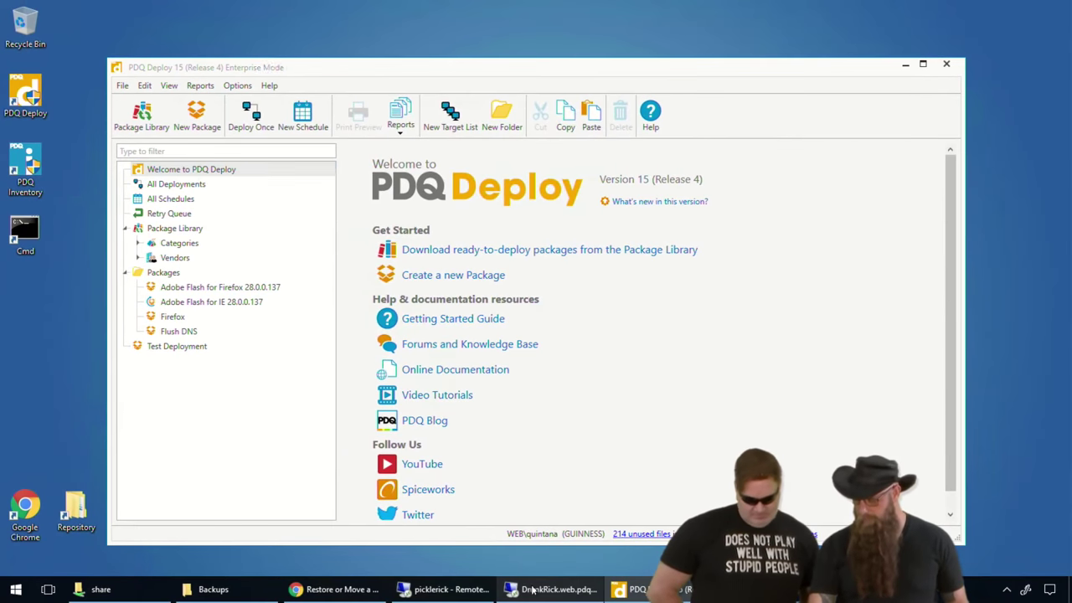
{"action": "left_click", "coordinate": [532, 589]}
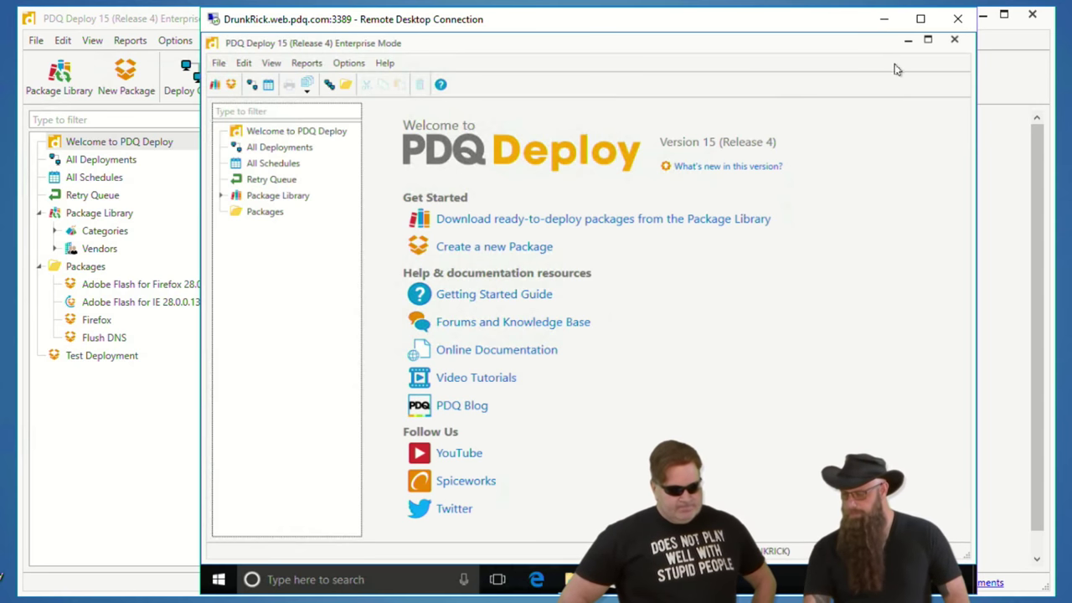
{"action": "left_click", "coordinate": [883, 20]}
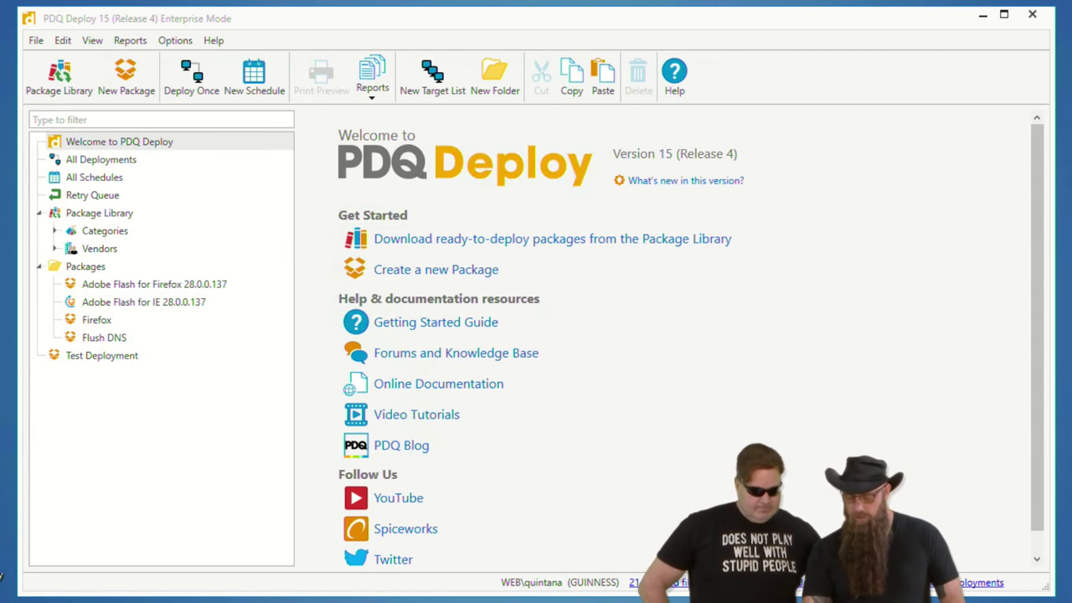
{"action": "right_click", "coordinate": [2, 576]}
- Select the newest local backup, PDQDeploy-15.4.0.0-18-02-01 1003.db.cab
{"action": "mouse_move", "coordinate": [117, 598]}
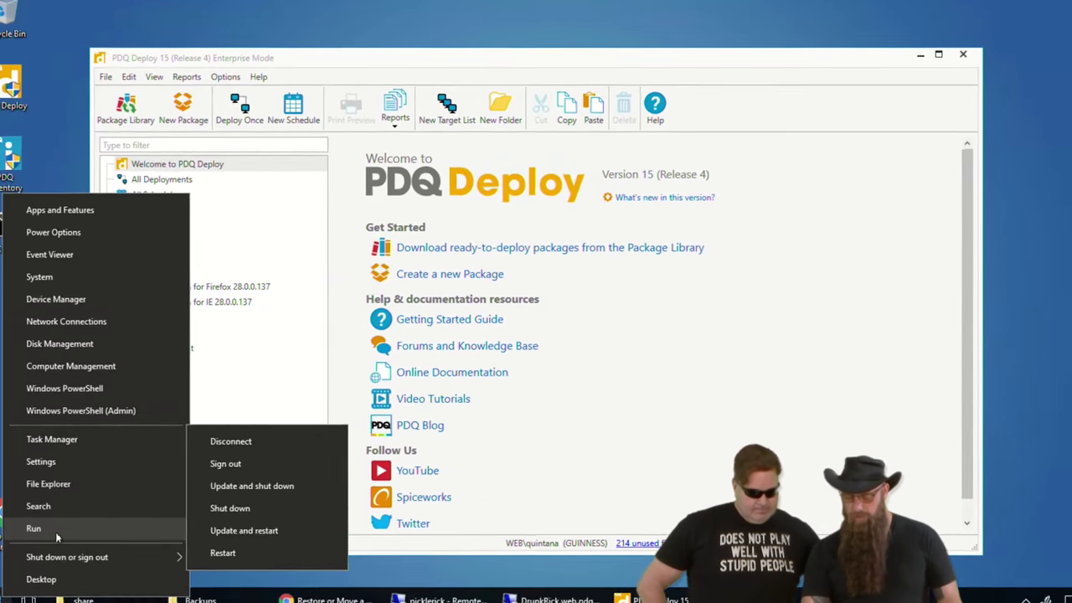
{"action": "left_click", "coordinate": [214, 589]}
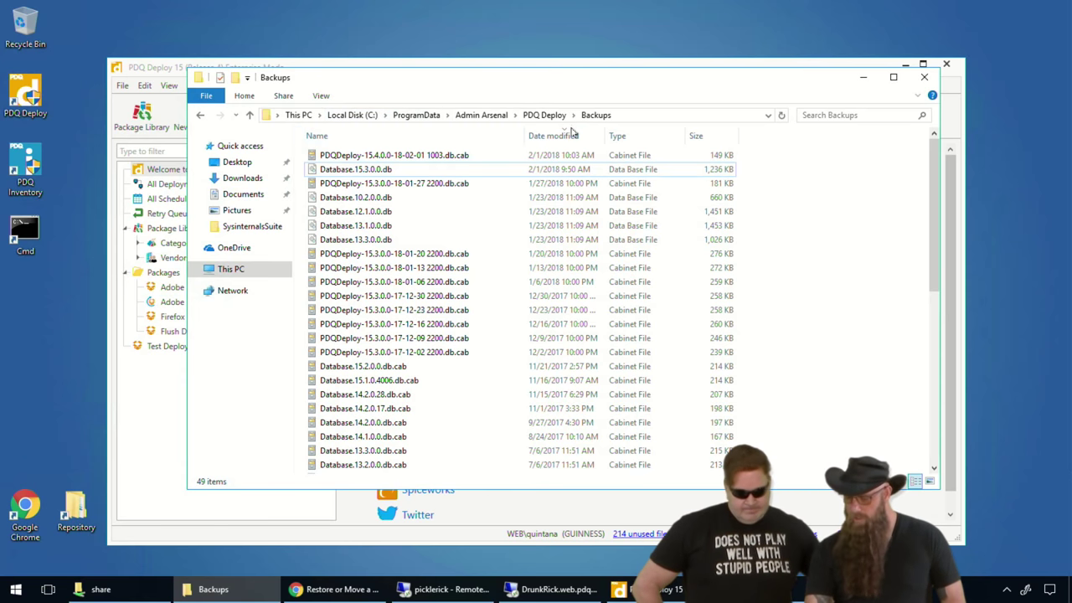
{"action": "left_click", "coordinate": [378, 159]}
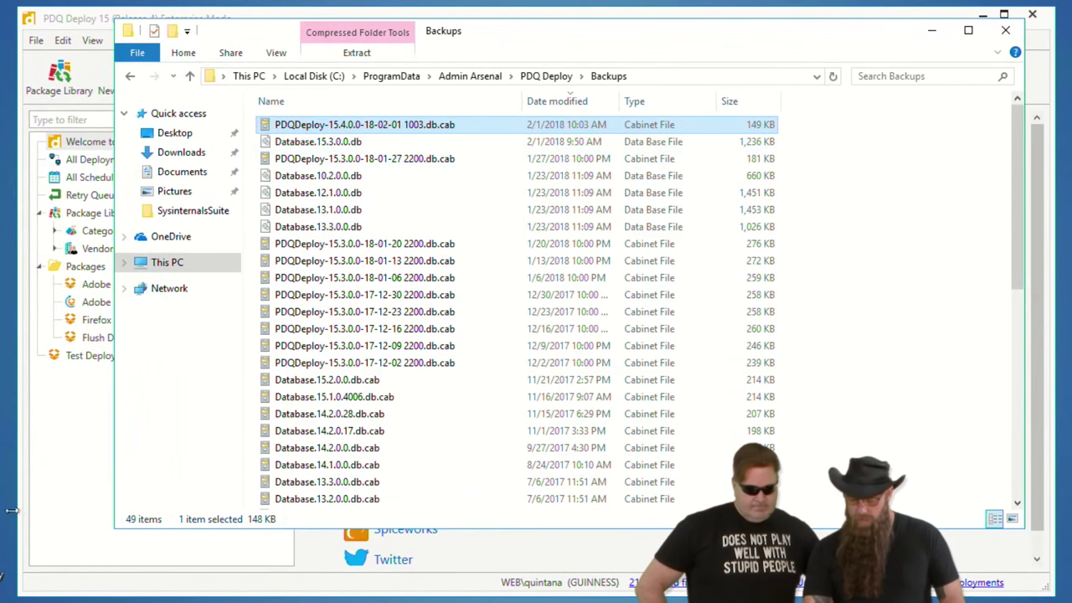
- Open the new server's C$\ProgramData\Admin Arsenal\PDQ Deploy\Backups folder
{"action": "right_click", "coordinate": [1, 577]}
{"action": "left_click", "coordinate": [33, 569]}
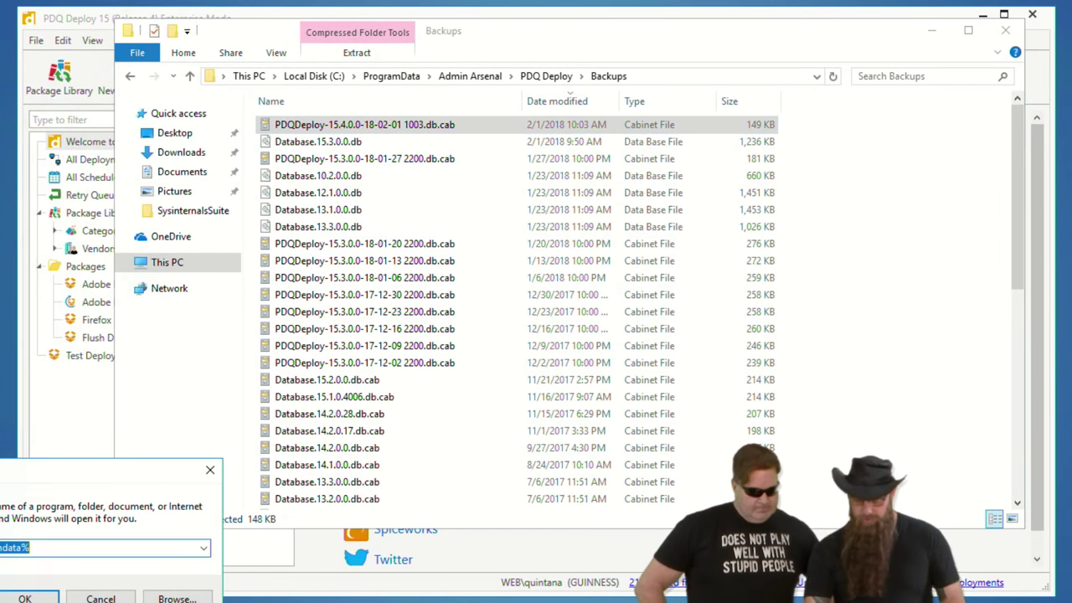
{"action": "type", "text": "\\jack\\c$"}
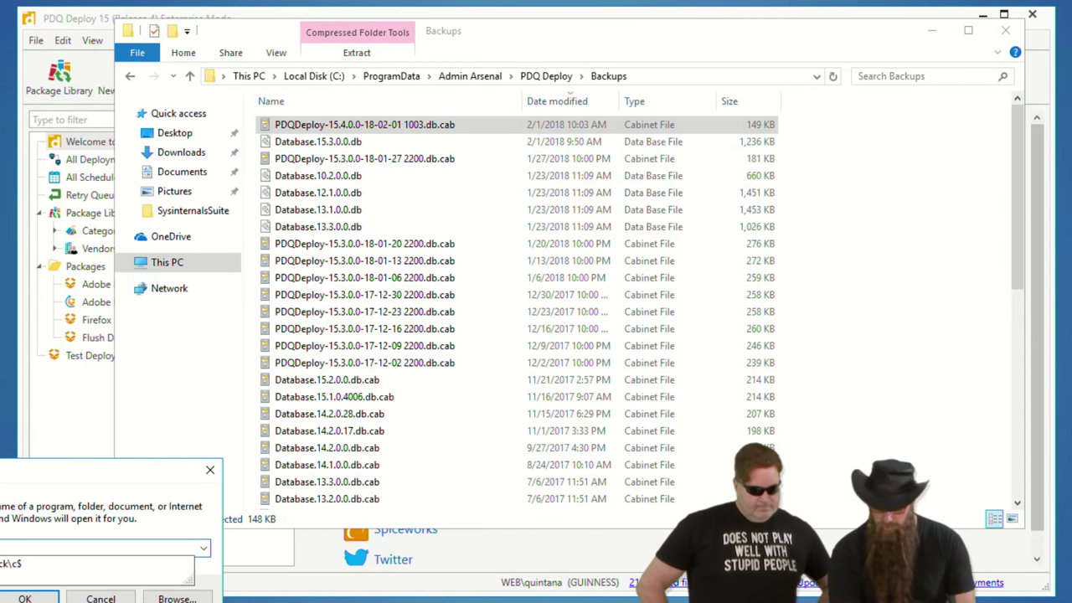
{"action": "key", "text": "Down"}
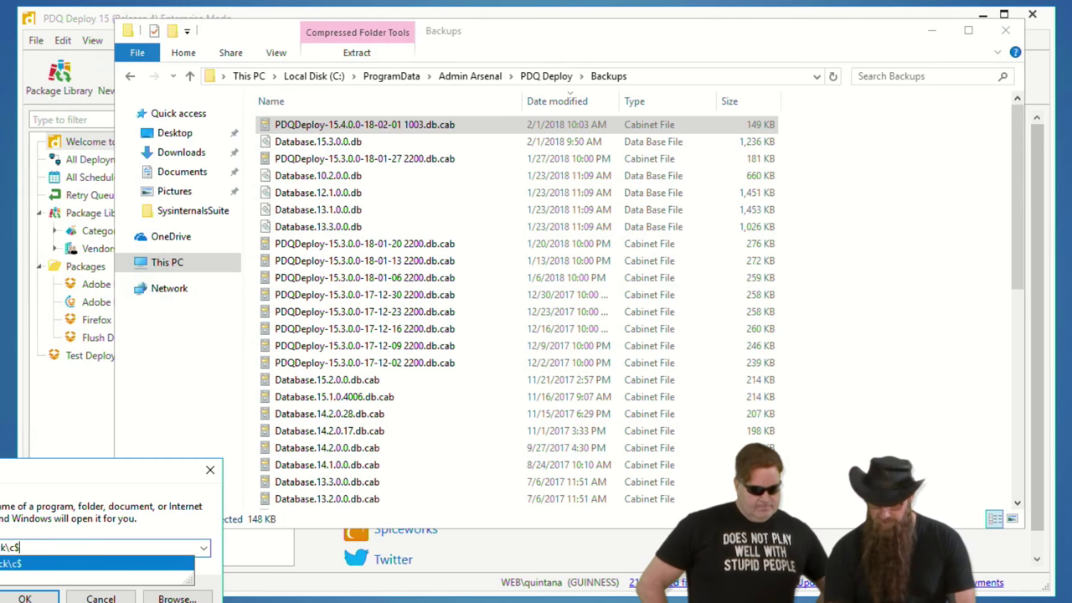
{"action": "key", "text": "Return"}
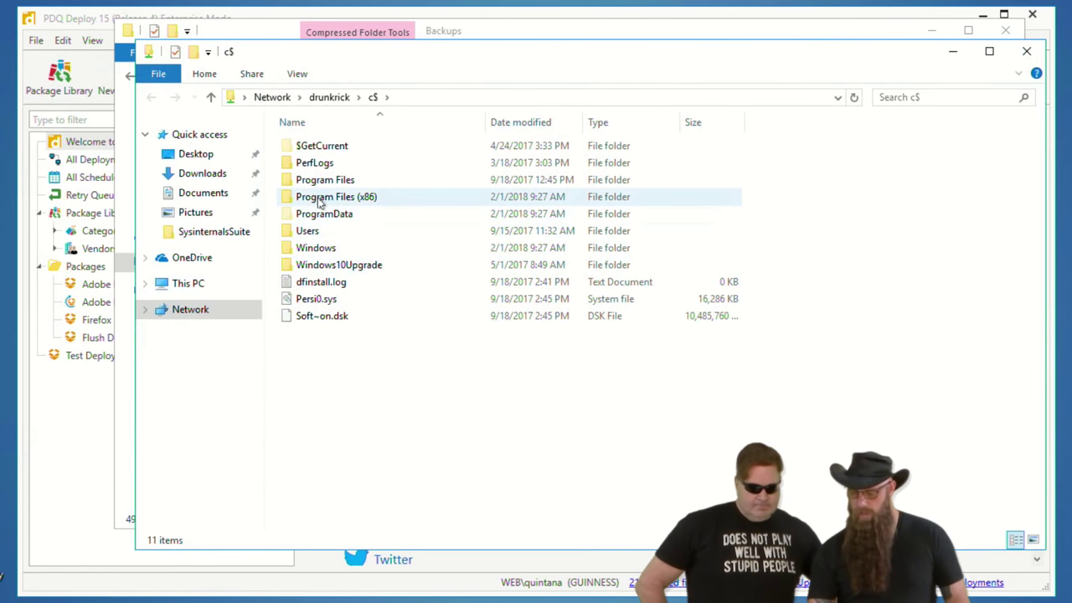
{"action": "double_click", "coordinate": [325, 215]}
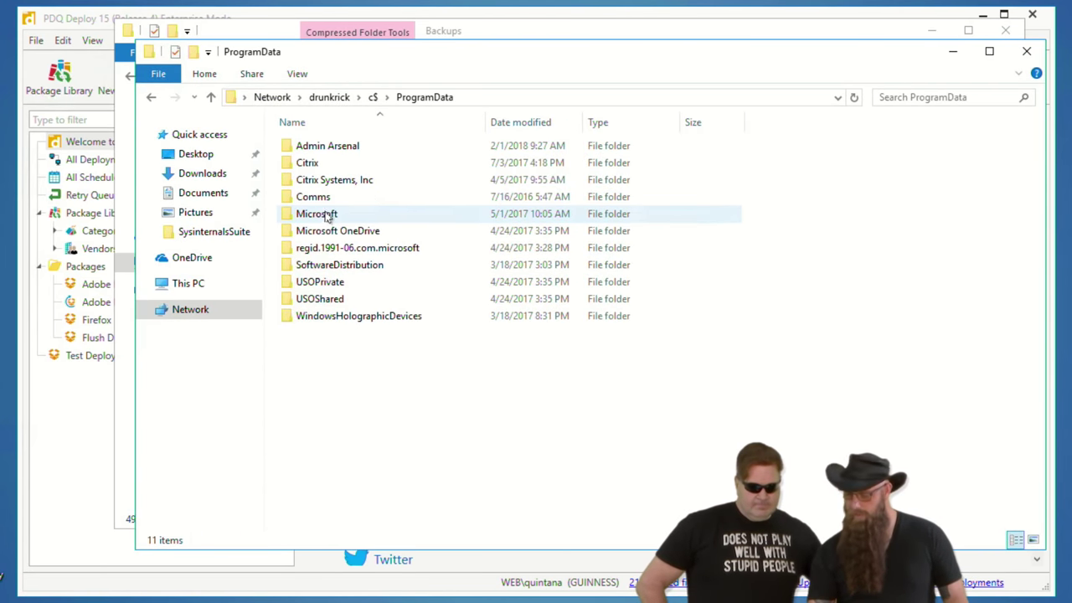
{"action": "double_click", "coordinate": [327, 147]}
{"action": "double_click", "coordinate": [327, 146]}
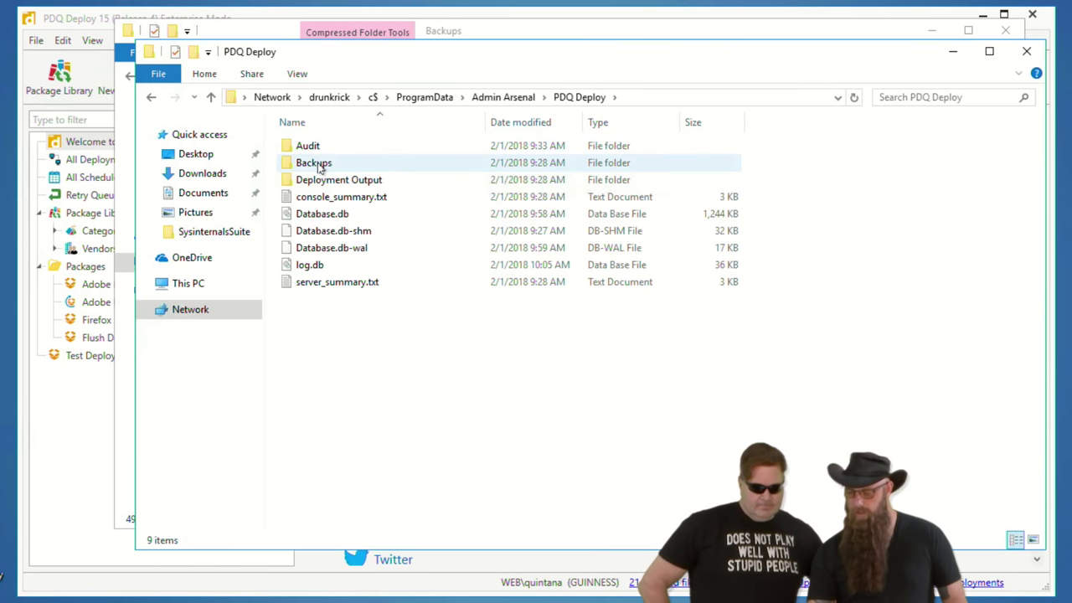
{"action": "double_click", "coordinate": [316, 164]}
- Copy the newest .cab backup into the remote Backups folder and minimize both windows
{"action": "left_click_drag", "start_coordinate": [522, 60], "coordinate": [675, 140]}
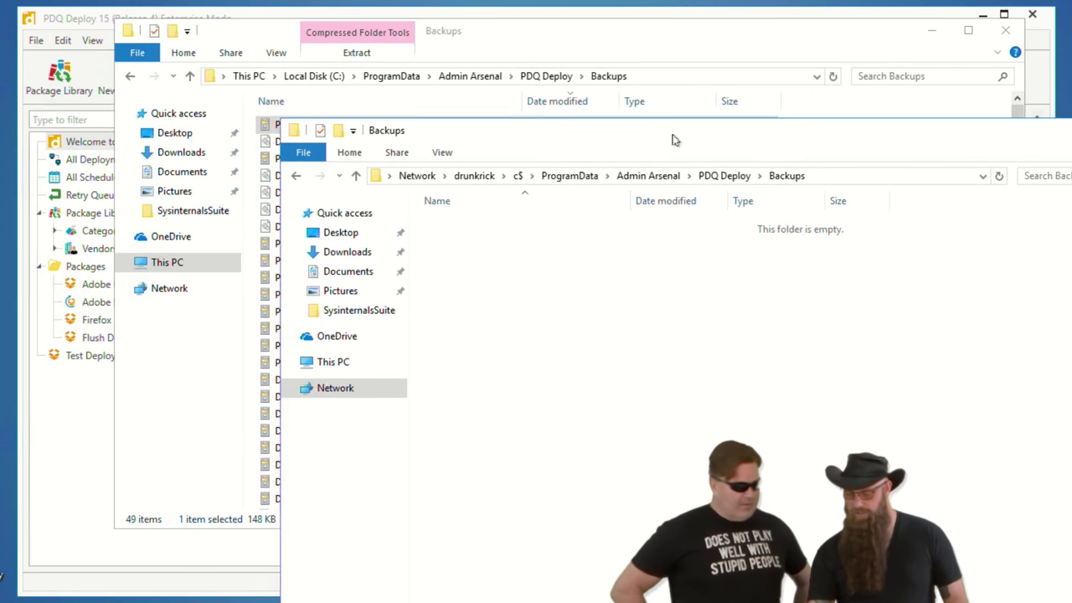
{"action": "left_click", "coordinate": [259, 36]}
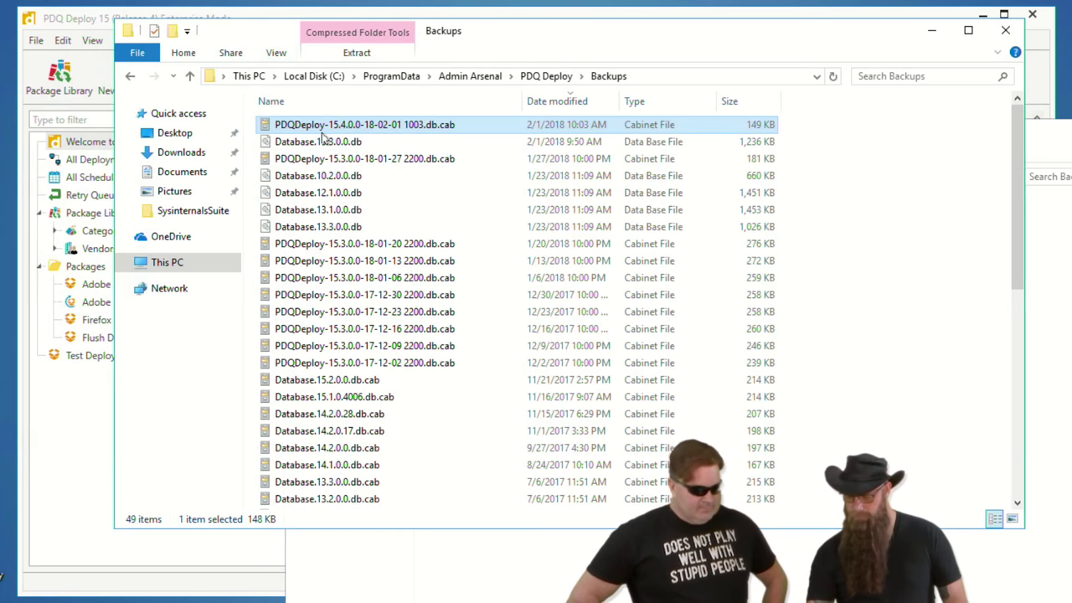
{"action": "left_click_drag", "start_coordinate": [335, 125], "coordinate": [1022, 327]}
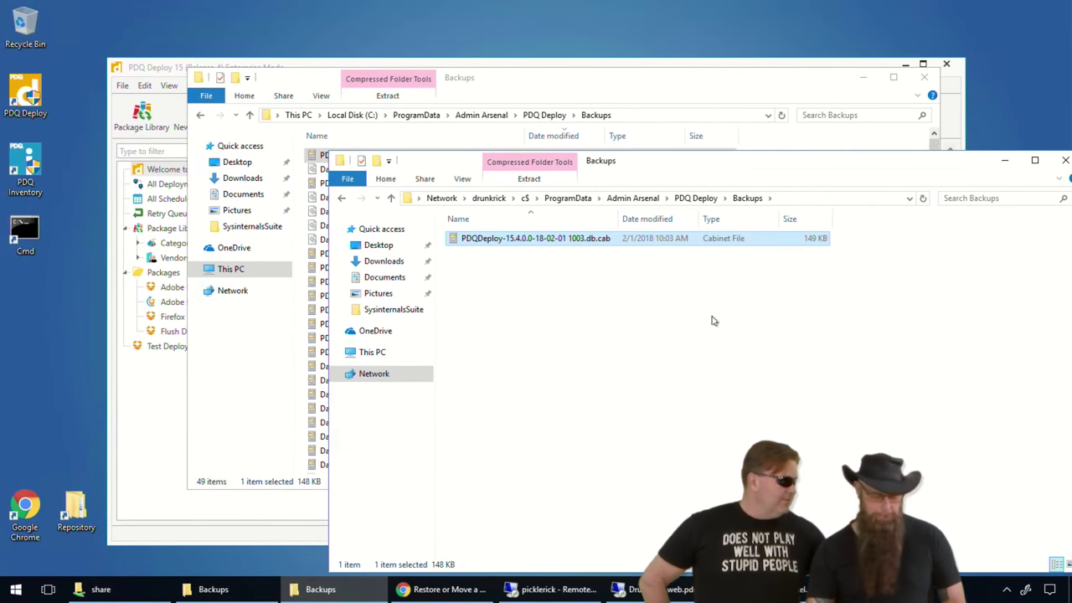
{"action": "left_click_drag", "start_coordinate": [720, 167], "coordinate": [618, 149]}
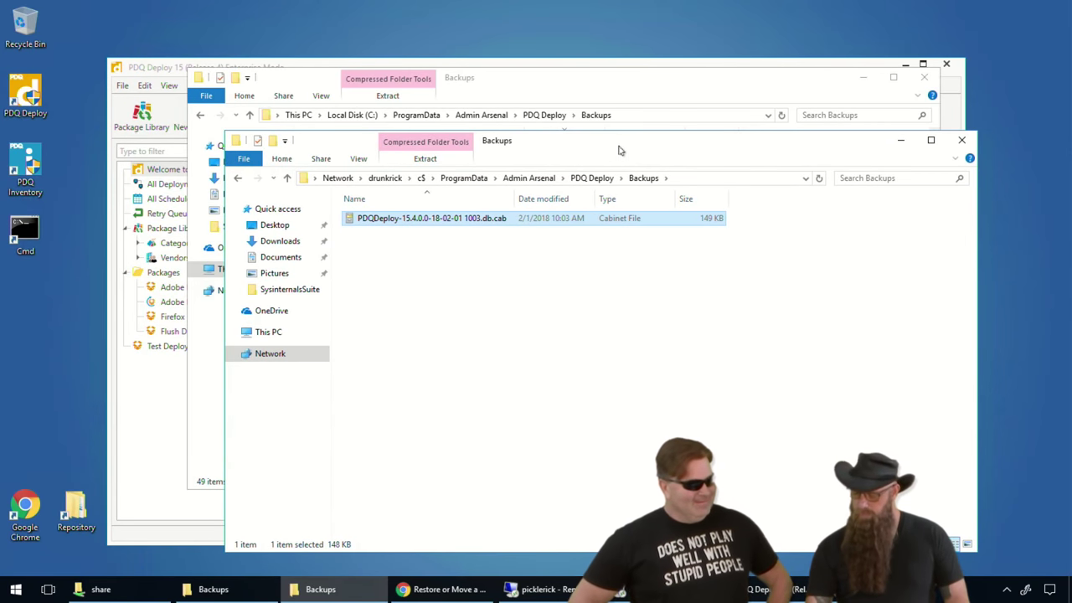
{"action": "left_click", "coordinate": [899, 140]}
{"action": "left_click", "coordinate": [863, 77]}
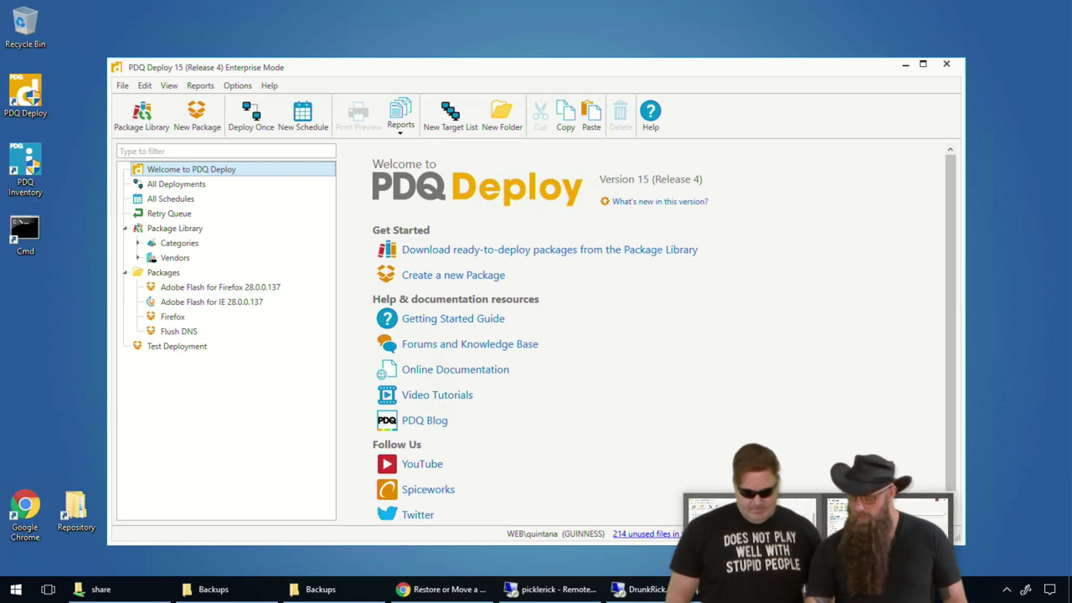
- Use the remote console's Help > Open Elevated Command Prompt to start an admin prompt in the PDQ Deploy folder
{"action": "left_click", "coordinate": [636, 593]}
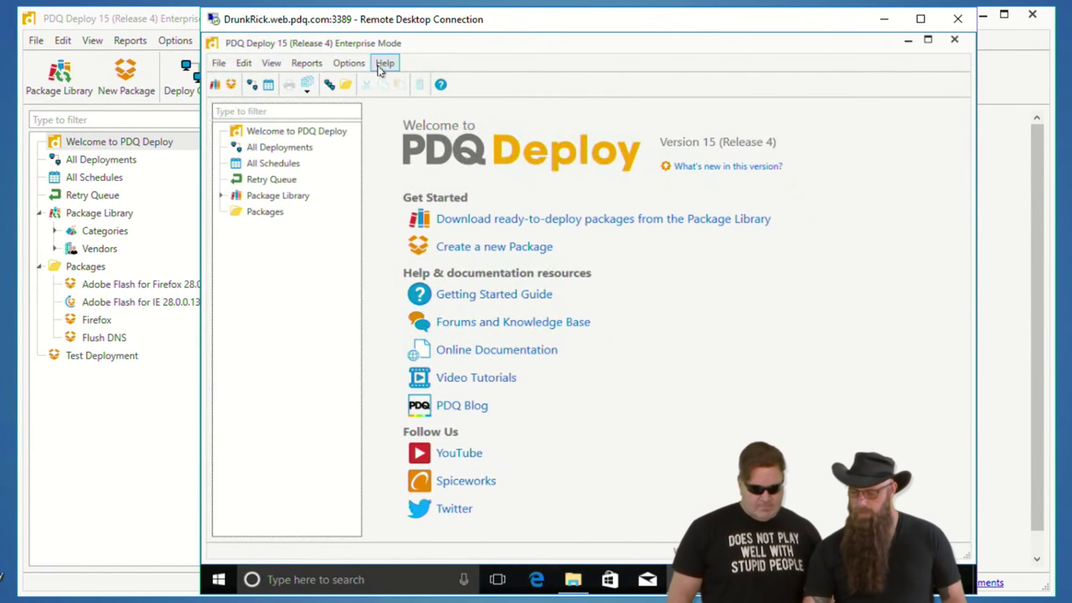
{"action": "left_click", "coordinate": [383, 63]}
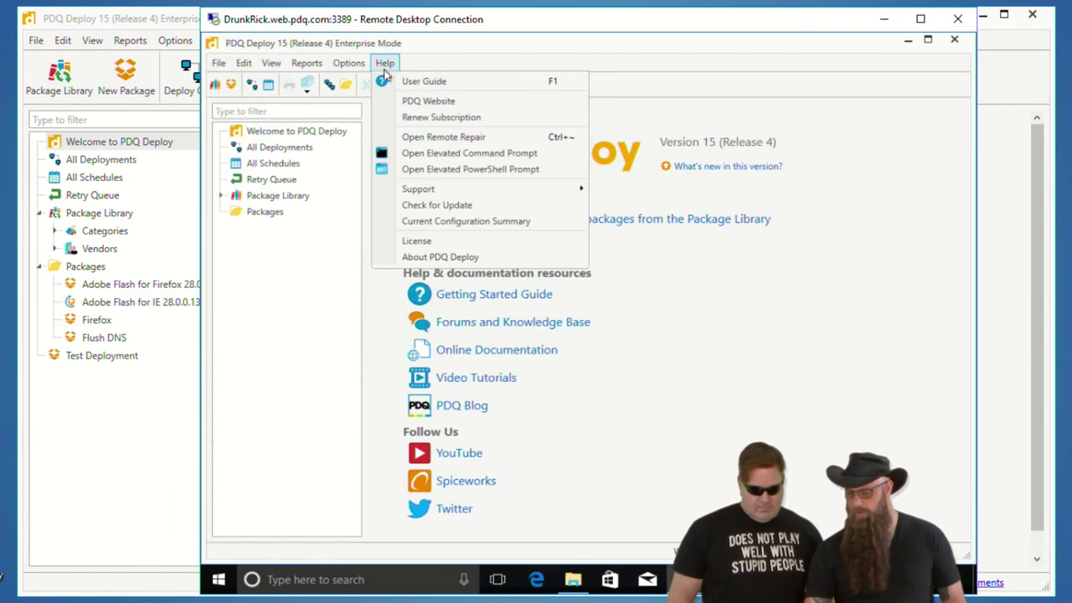
{"action": "left_click", "coordinate": [433, 154]}
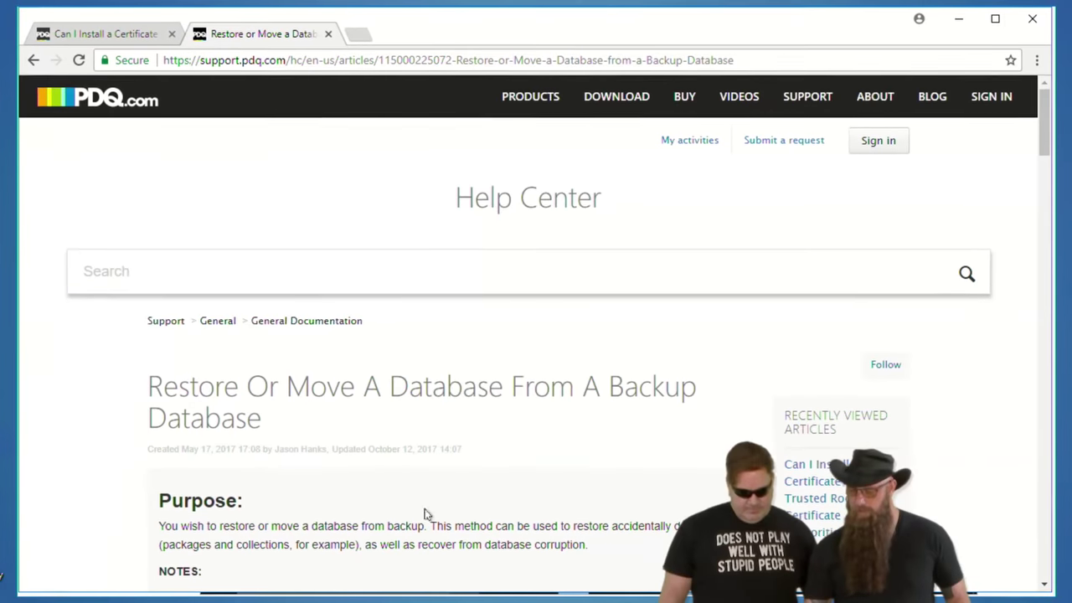
- Scroll the restore article down to step 7's pdqdeploy.exe restoredatabase command
{"action": "scroll", "coordinate": [455, 400], "scroll_direction": "down", "scroll_amount": 5}
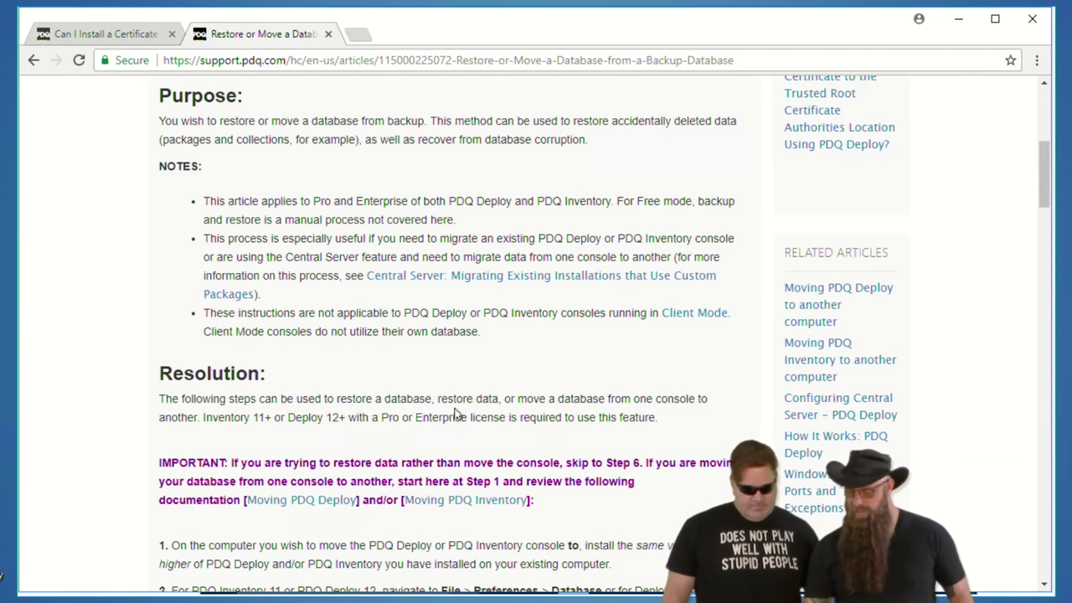
{"action": "scroll", "coordinate": [459, 414], "scroll_direction": "down", "scroll_amount": 8}
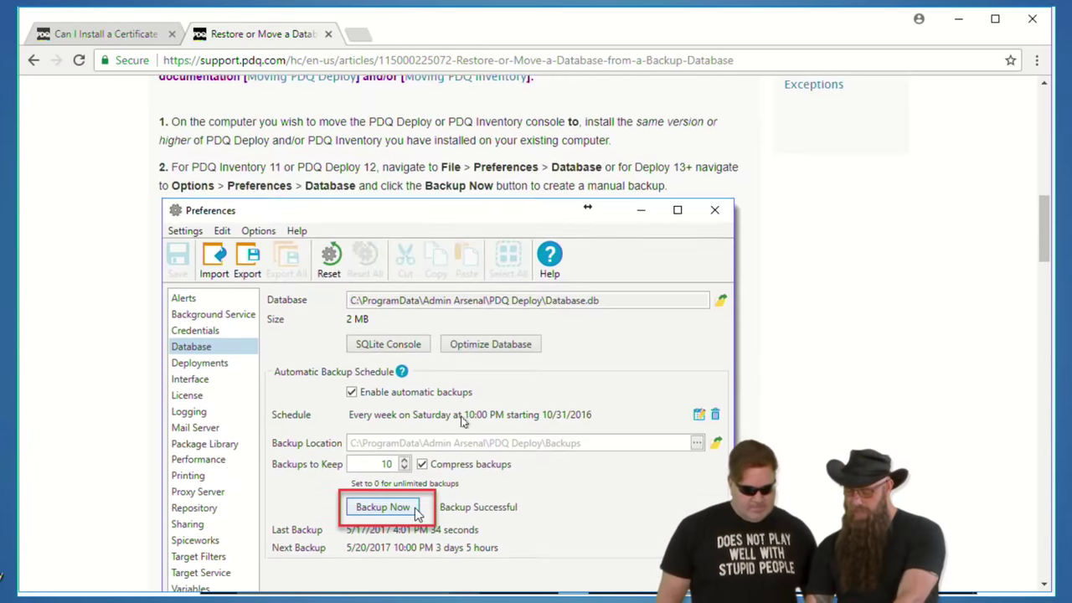
{"action": "scroll", "coordinate": [466, 425], "scroll_direction": "down", "scroll_amount": 4}
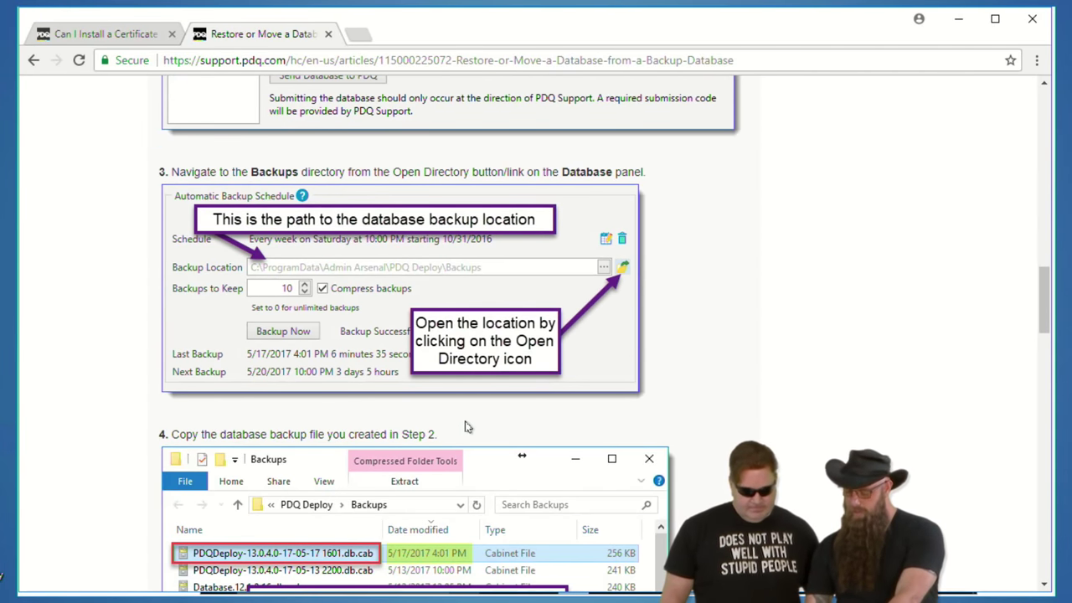
{"action": "scroll", "coordinate": [467, 427], "scroll_direction": "down", "scroll_amount": 10}
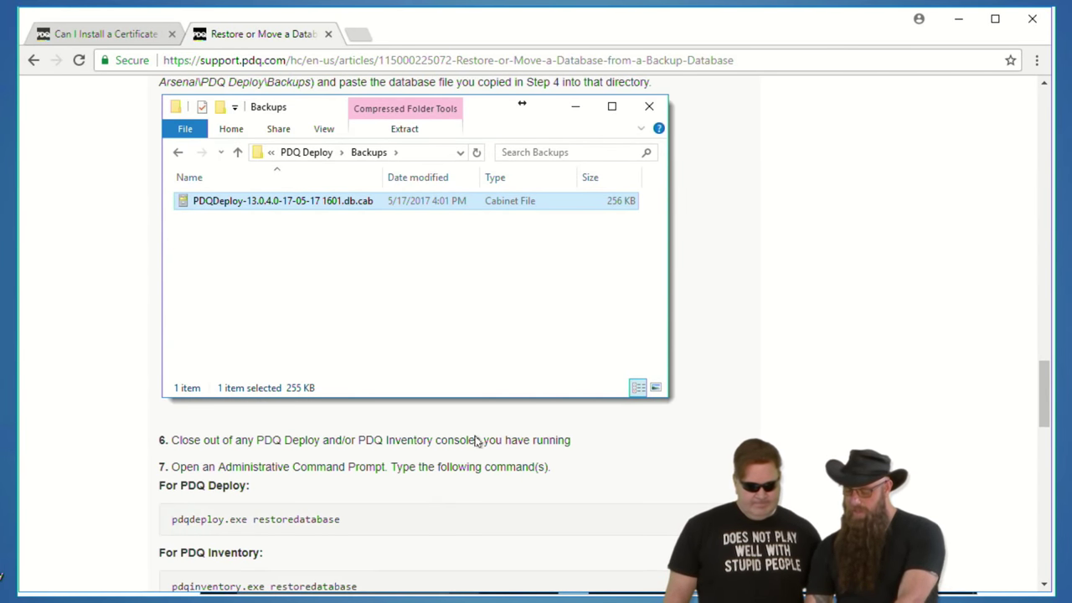
{"action": "scroll", "coordinate": [271, 531], "scroll_direction": "down", "scroll_amount": 2}
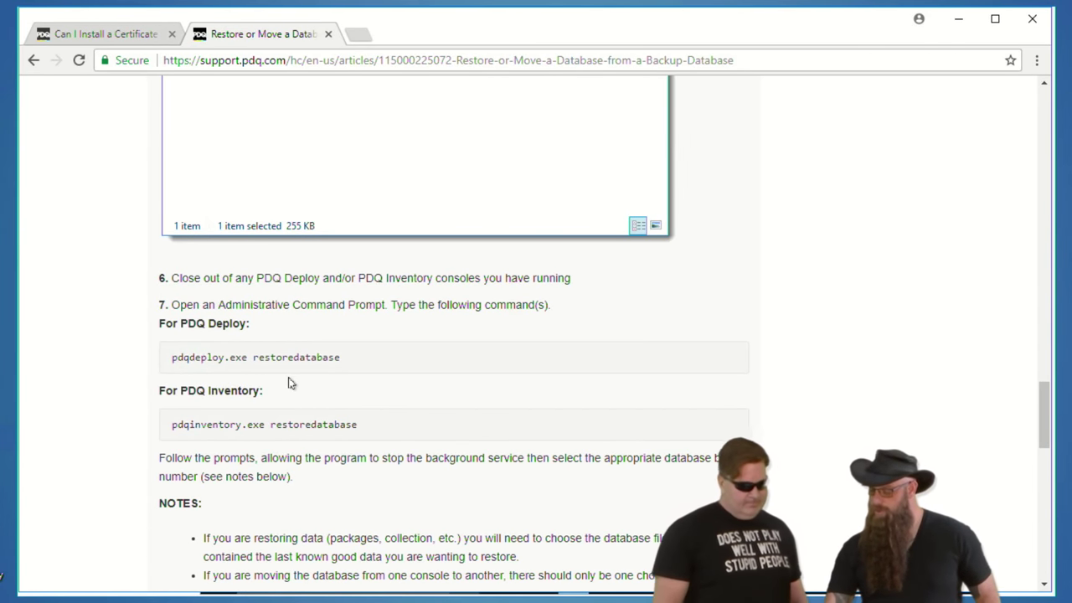
- Run pdqdeploy restoredatabase, answer y to stop the service, and restore backup option 1
{"action": "left_click", "coordinate": [955, 18]}
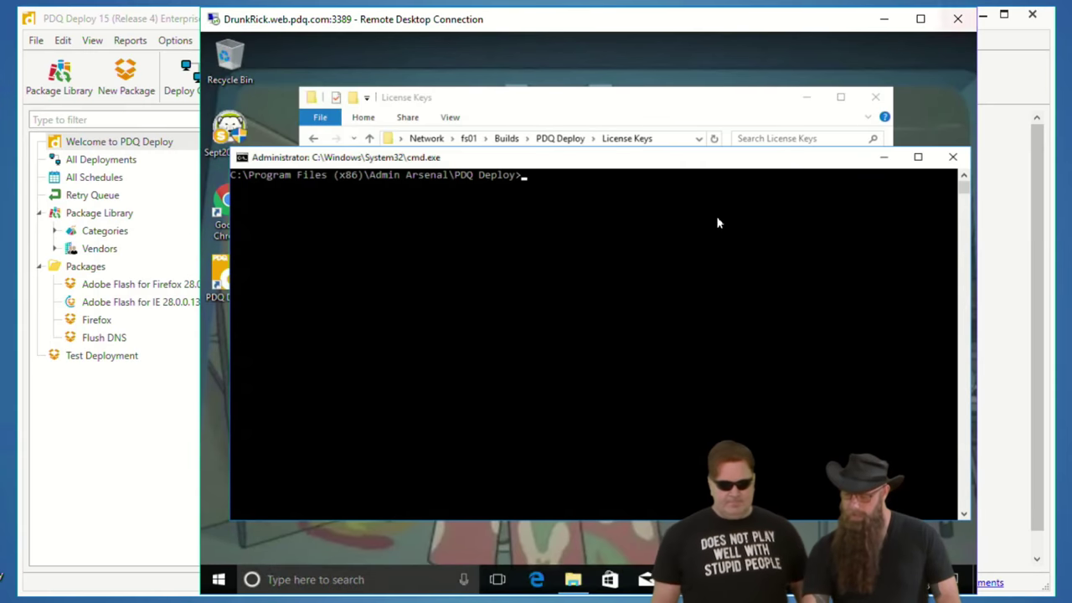
{"action": "left_click", "coordinate": [662, 245]}
{"action": "type", "text": "p"}
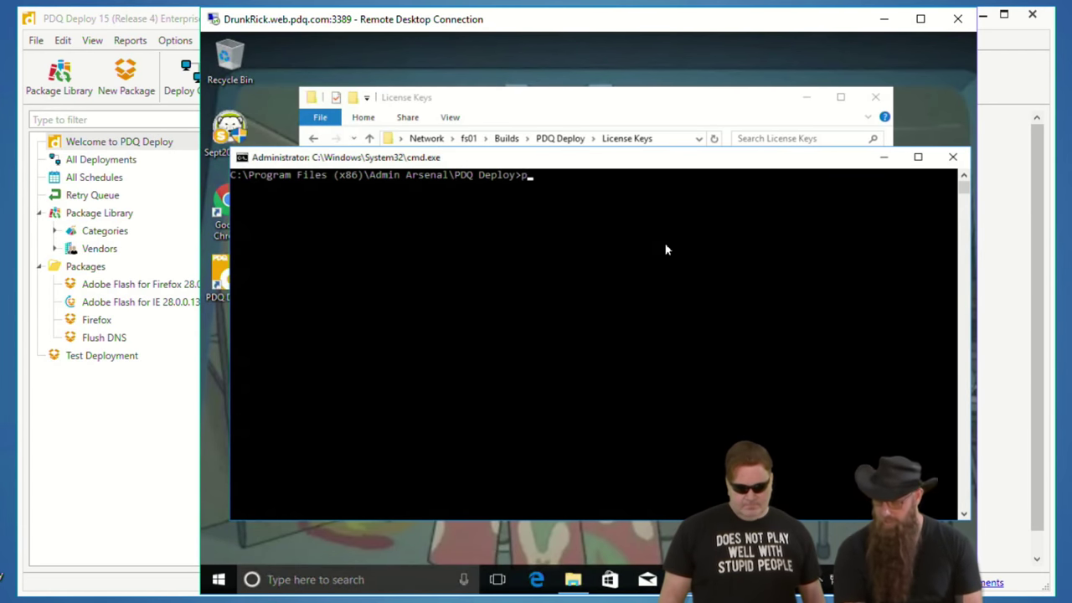
{"action": "type", "text": "dqdeploy"}
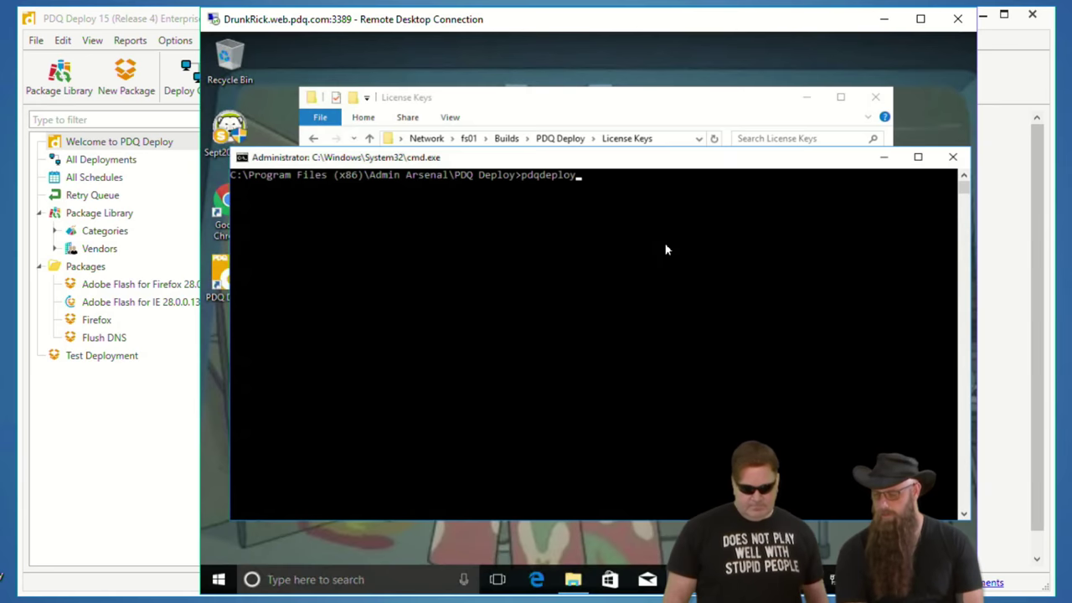
{"action": "type", "text": " restoreda"}
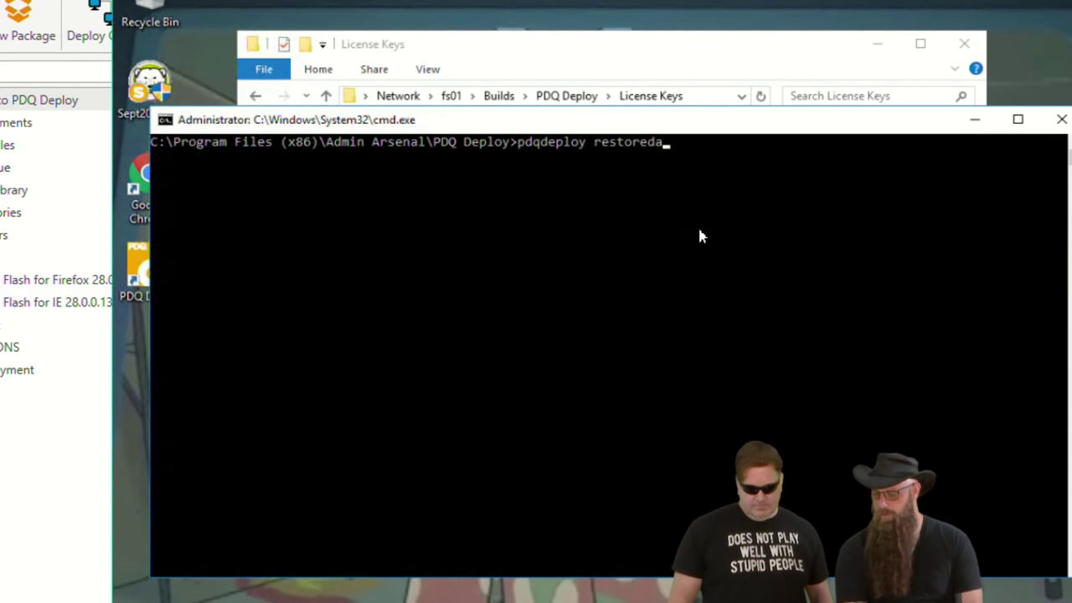
{"action": "type", "text": "tabase"}
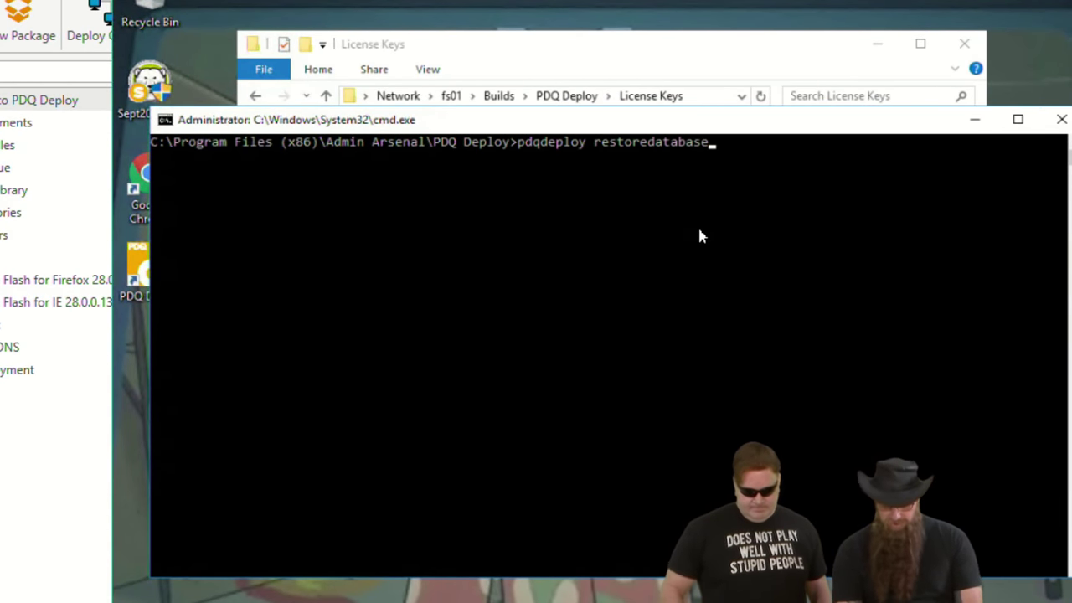
{"action": "key", "text": "Return"}
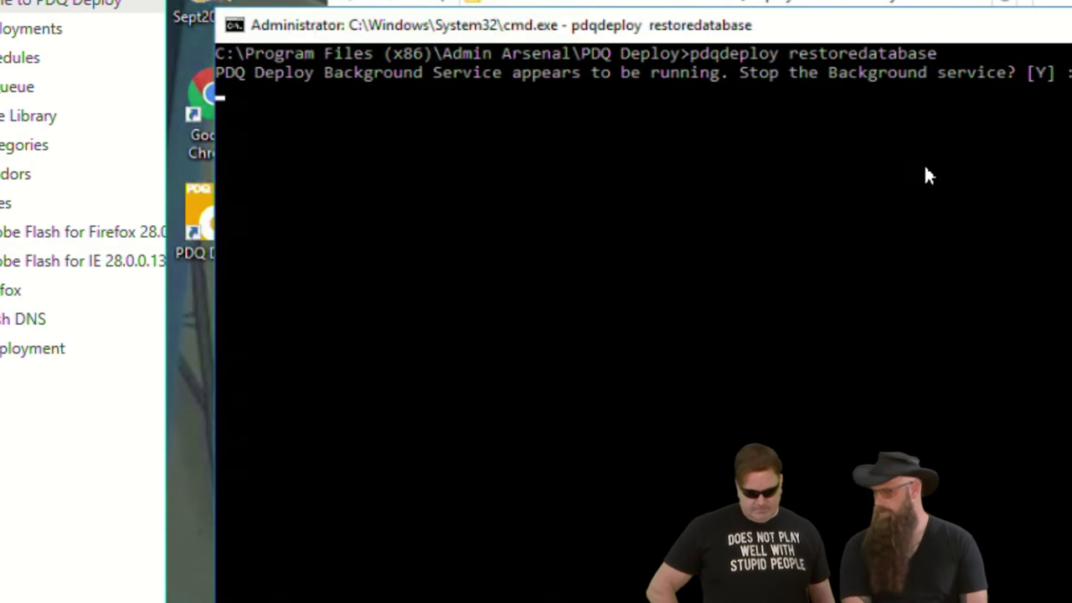
{"action": "type", "text": "y"}
{"action": "key", "text": "Return"}
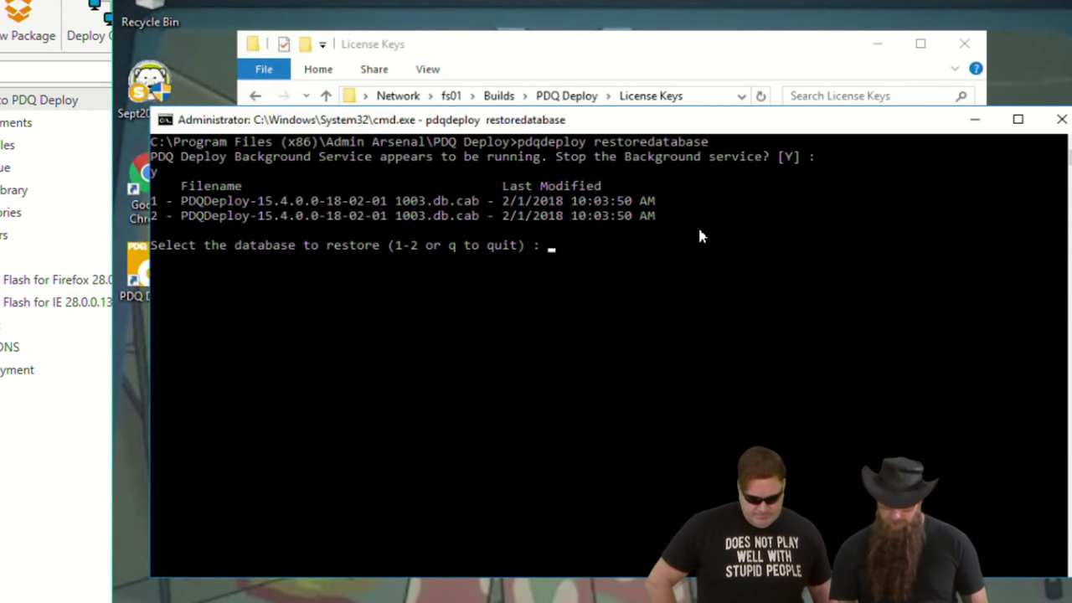
{"action": "type", "text": "1"}
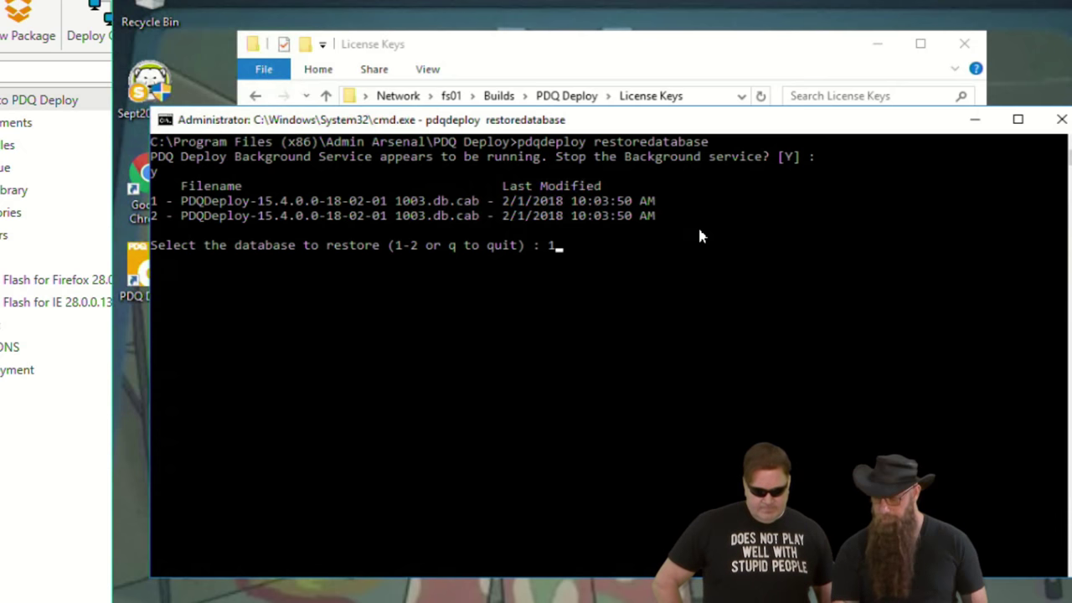
{"action": "key", "text": "Return"}
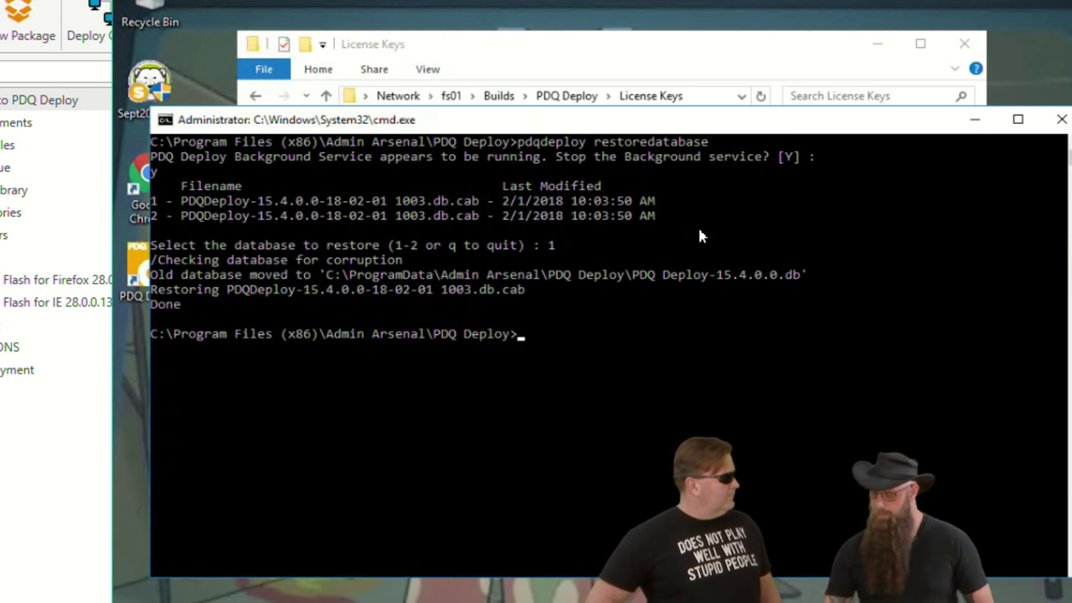
- Relaunch the new server's PDQ Deploy console as administrator so it loads the restored database
{"action": "left_click", "coordinate": [977, 122]}
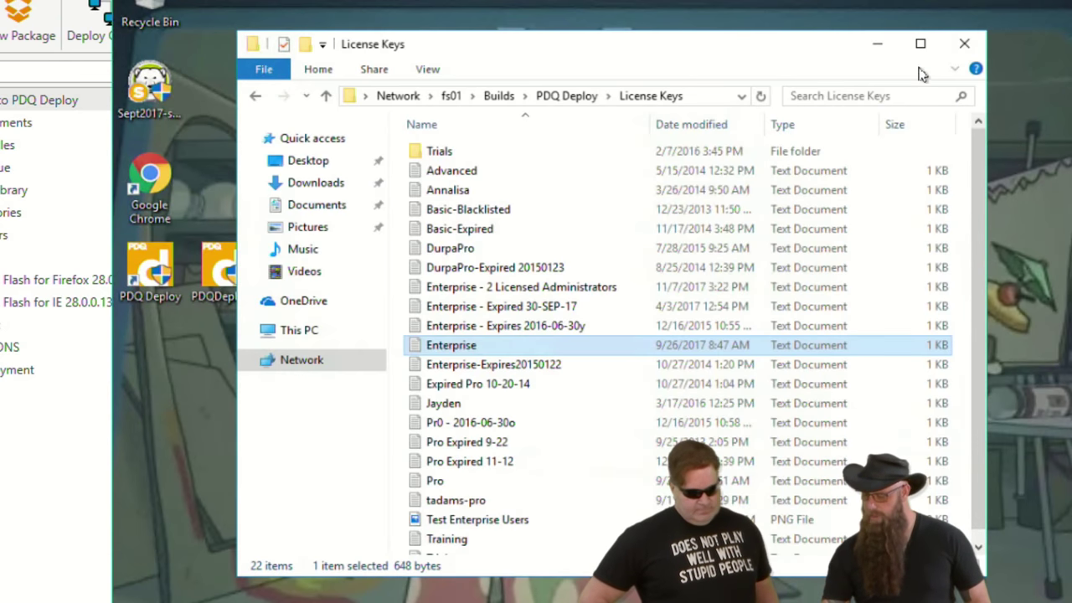
{"action": "left_click", "coordinate": [880, 42]}
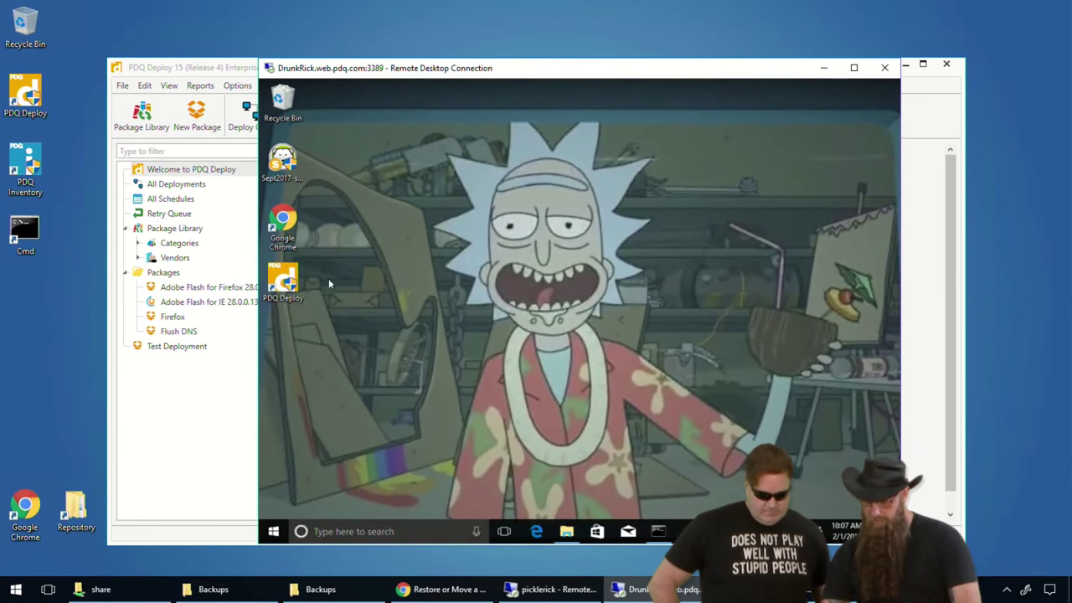
{"action": "double_click", "coordinate": [286, 279]}
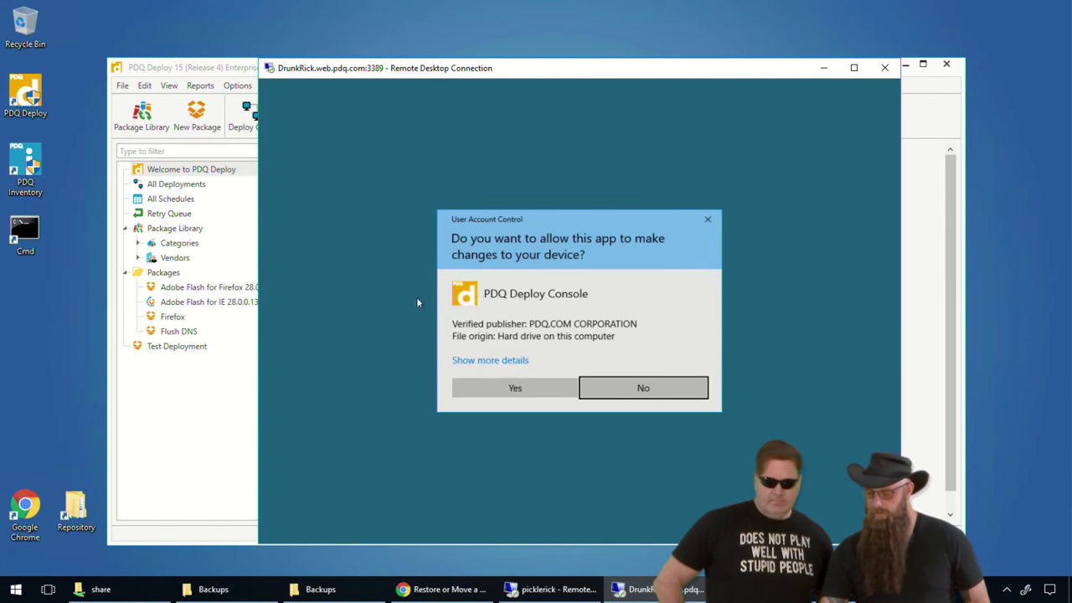
{"action": "left_click", "coordinate": [517, 390]}
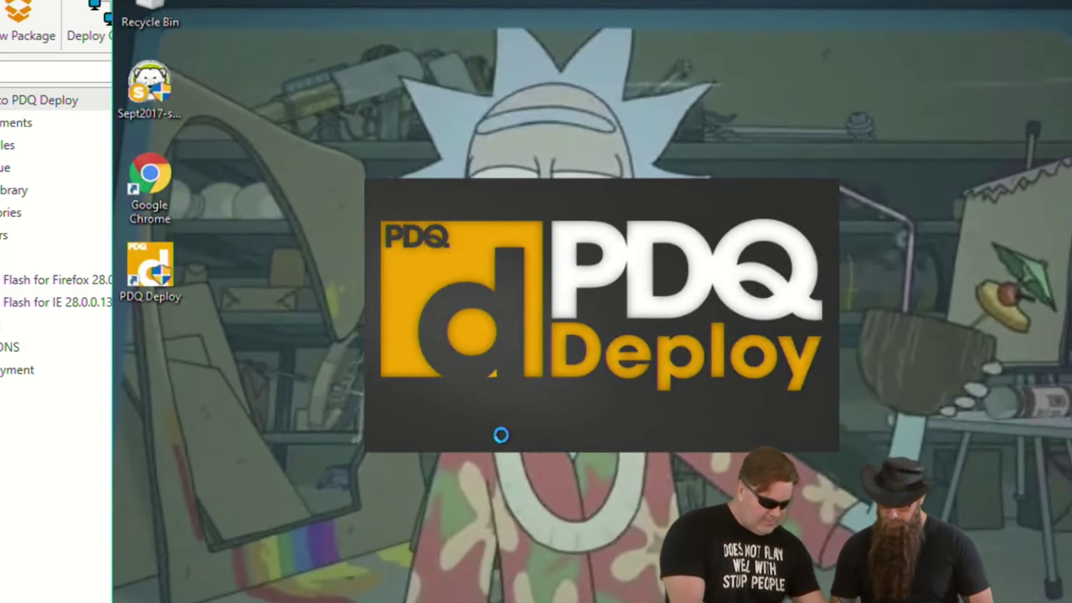
{"action": "left_click_drag", "start_coordinate": [183, 395], "coordinate": [214, 160]}
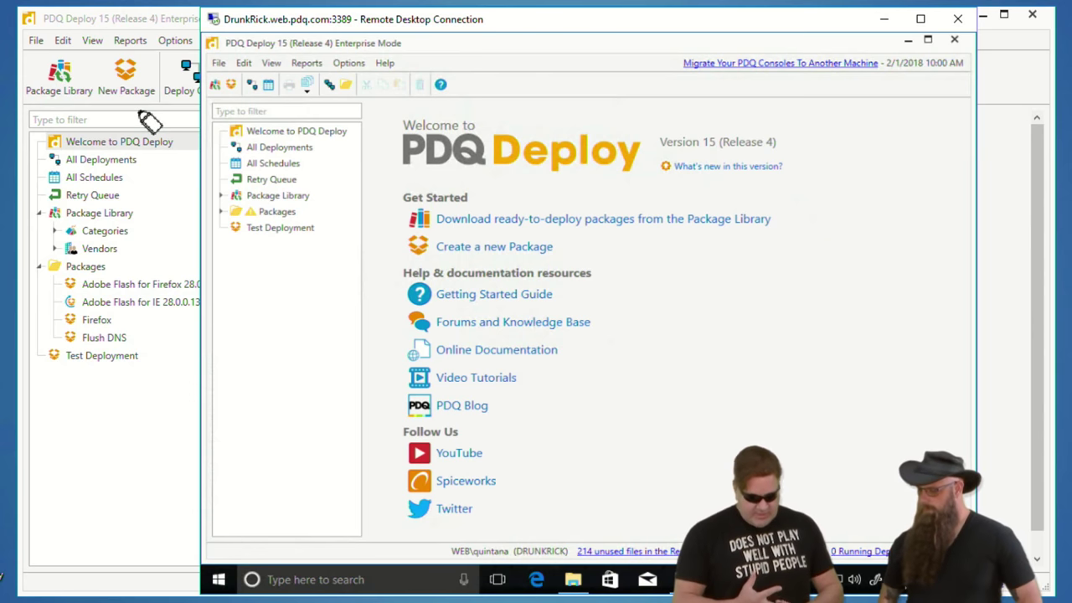
{"action": "left_click", "coordinate": [222, 216]}
- Expand Packages to confirm Adobe Flash, Firefox and Flush DNS packages were restored
{"action": "left_click", "coordinate": [222, 216]}
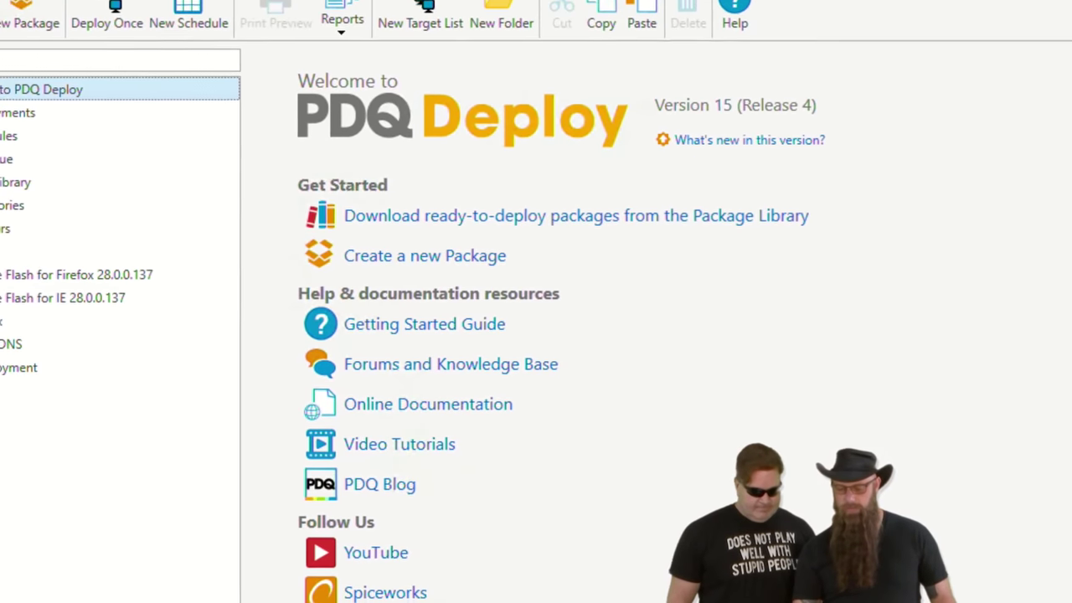
{"action": "left_click", "coordinate": [175, 40]}
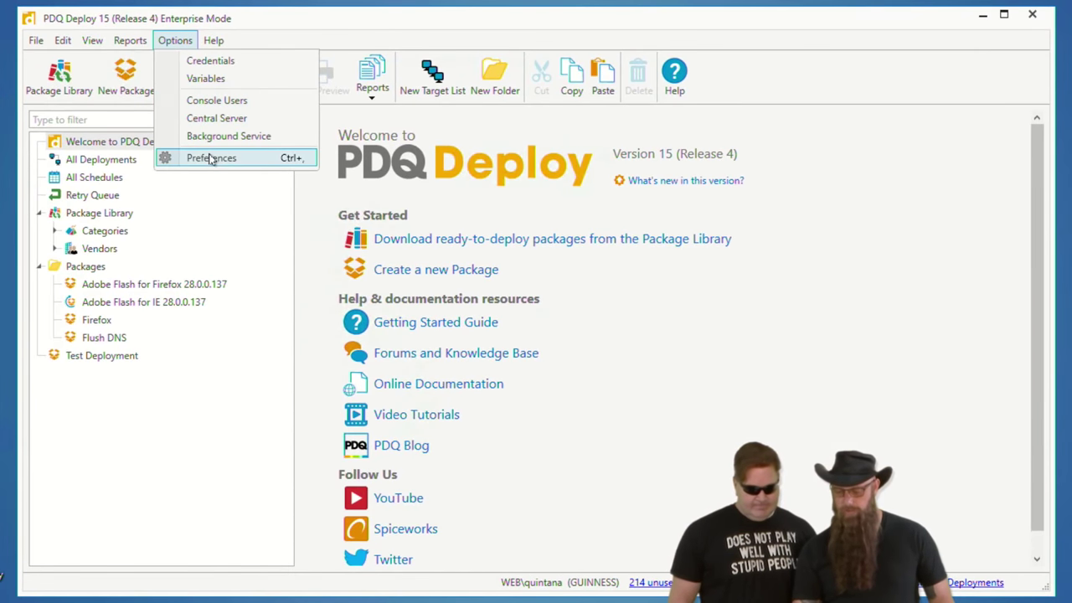
- Open the Repository folder from Preferences > Repository, showing Firefox Setup 57.0.4.exe and FlushDNS.bat
{"action": "left_click", "coordinate": [214, 155]}
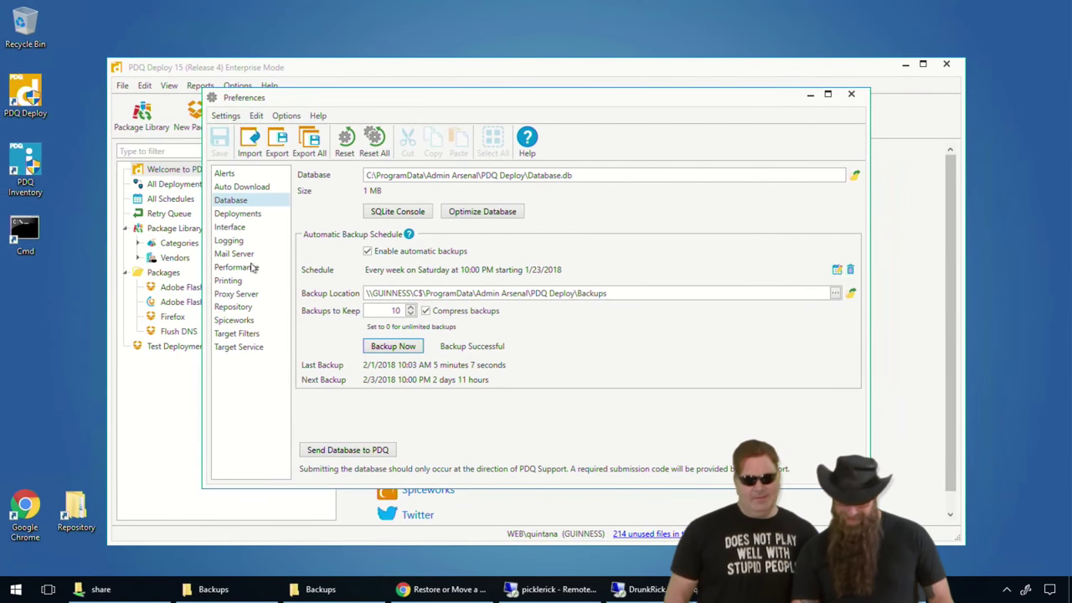
{"action": "left_click", "coordinate": [243, 310]}
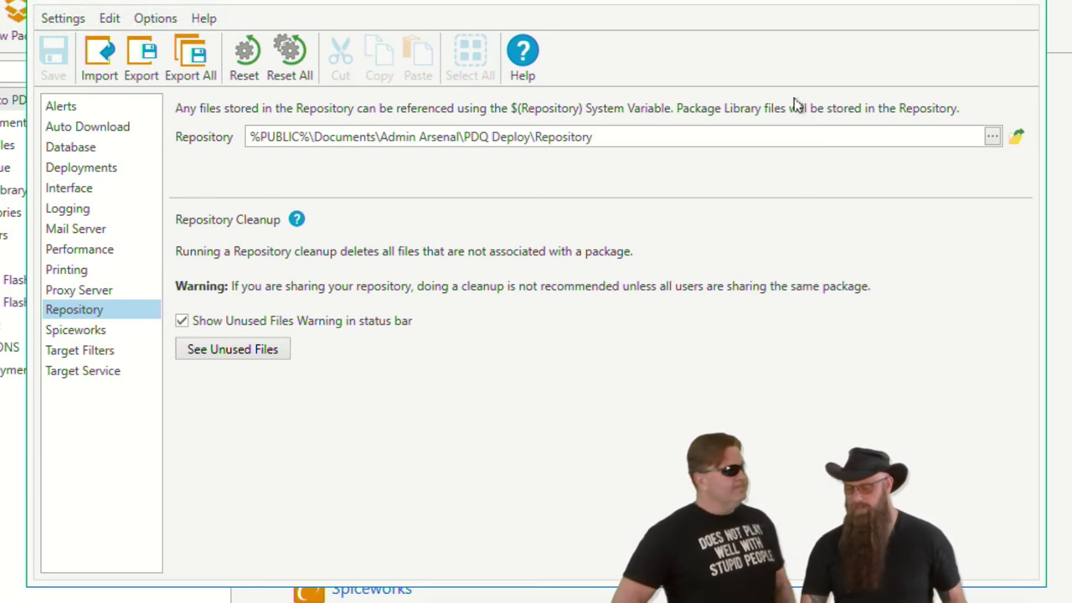
{"action": "left_click", "coordinate": [1015, 137]}
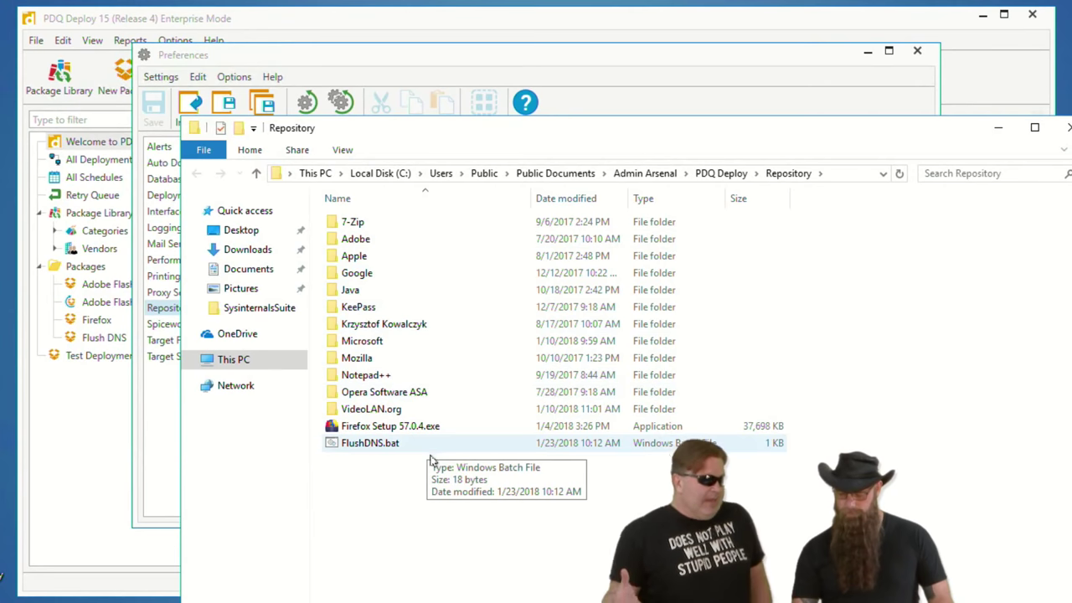
- Select all 14 Repository items and bring up the Run box showing \\drunkrick\c$
{"action": "left_click_drag", "start_coordinate": [425, 462], "coordinate": [350, 211]}
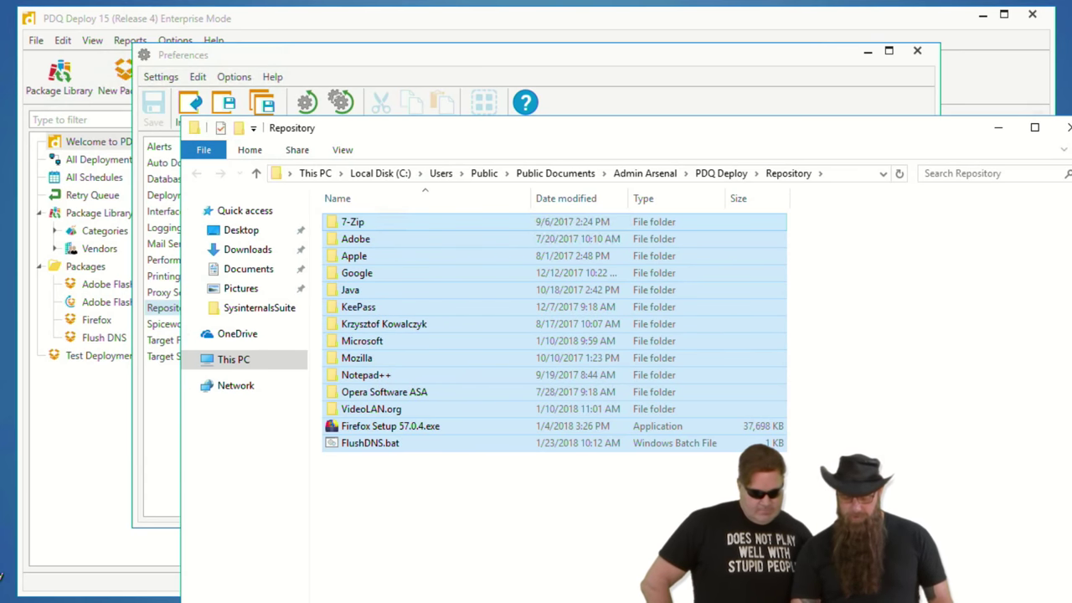
{"action": "key", "text": "super+x"}
{"action": "left_click", "coordinate": [69, 584]}
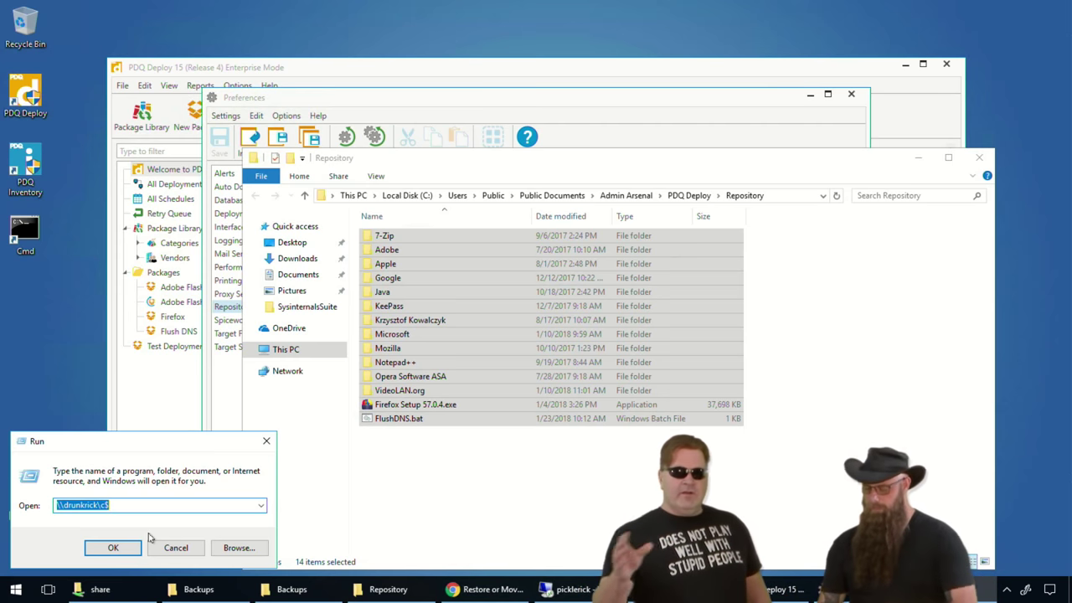
- Open the \\councilofricks\share network share in File Explorer, showing only its neatStuff folder
{"action": "left_click", "coordinate": [186, 551]}
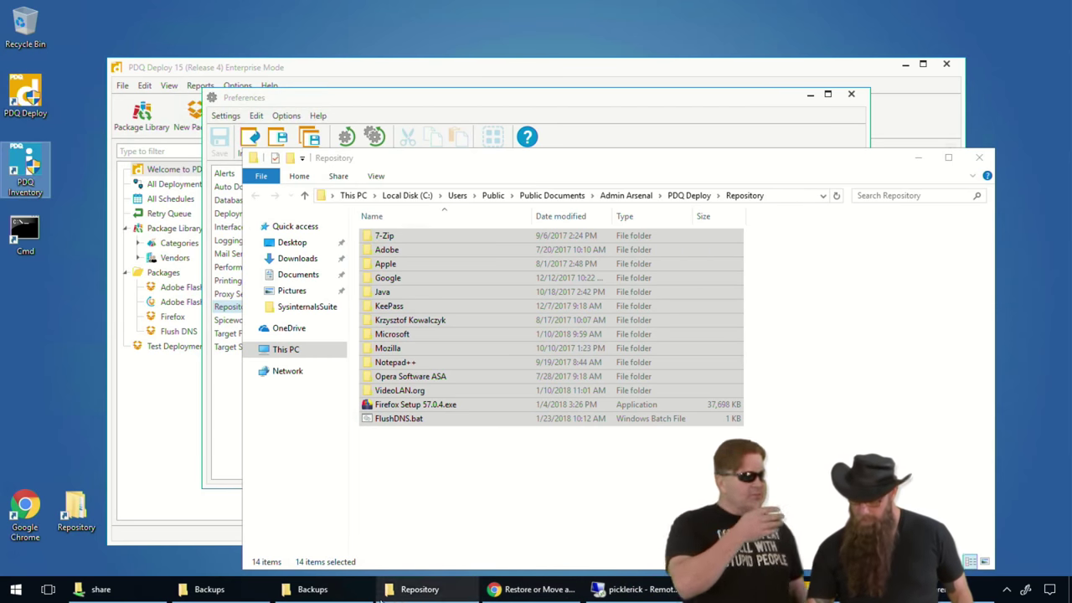
{"action": "right_click", "coordinate": [15, 589]}
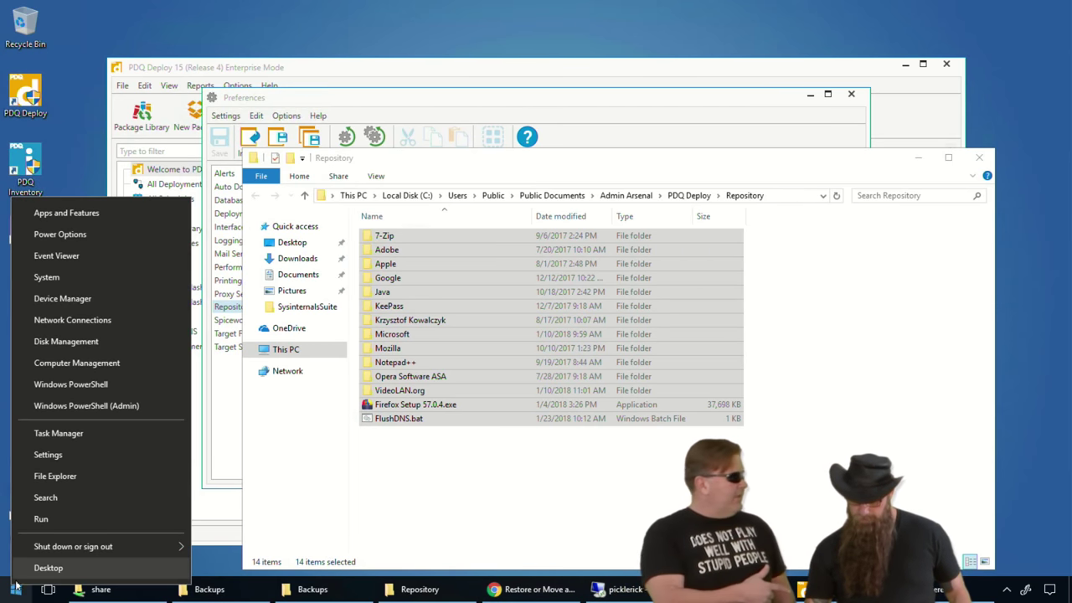
{"action": "left_click", "coordinate": [67, 519]}
{"action": "type", "text": "\\\\"}
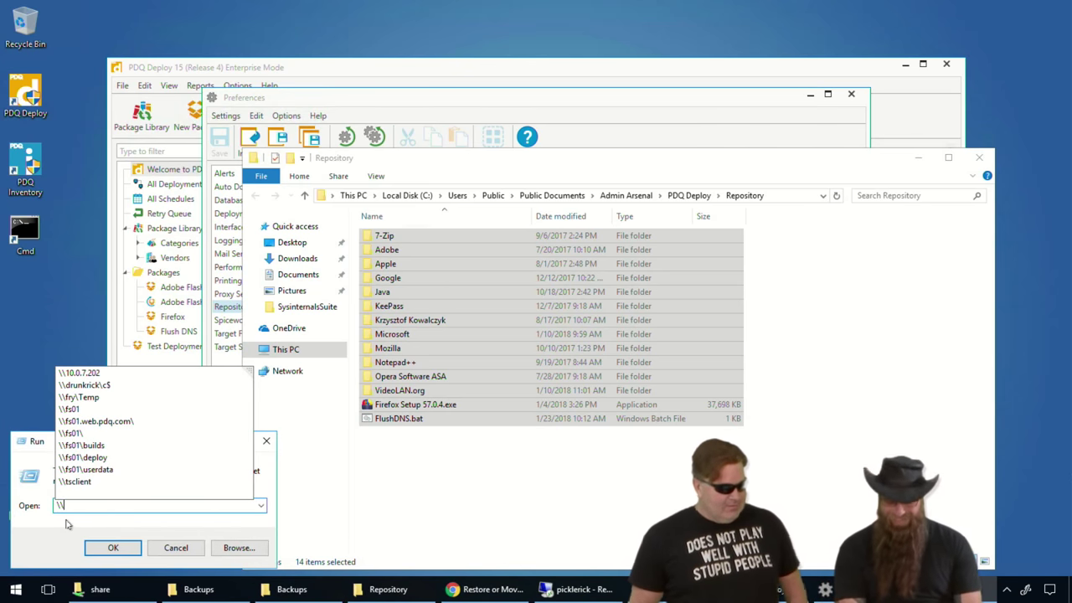
{"action": "type", "text": "d"}
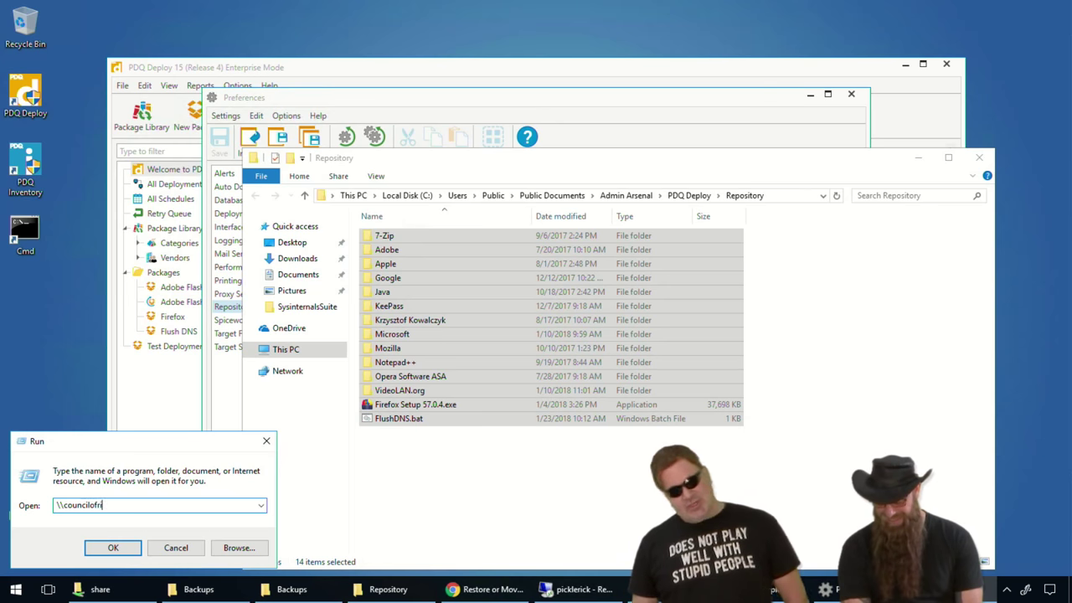
{"action": "type", "text": "\\"}
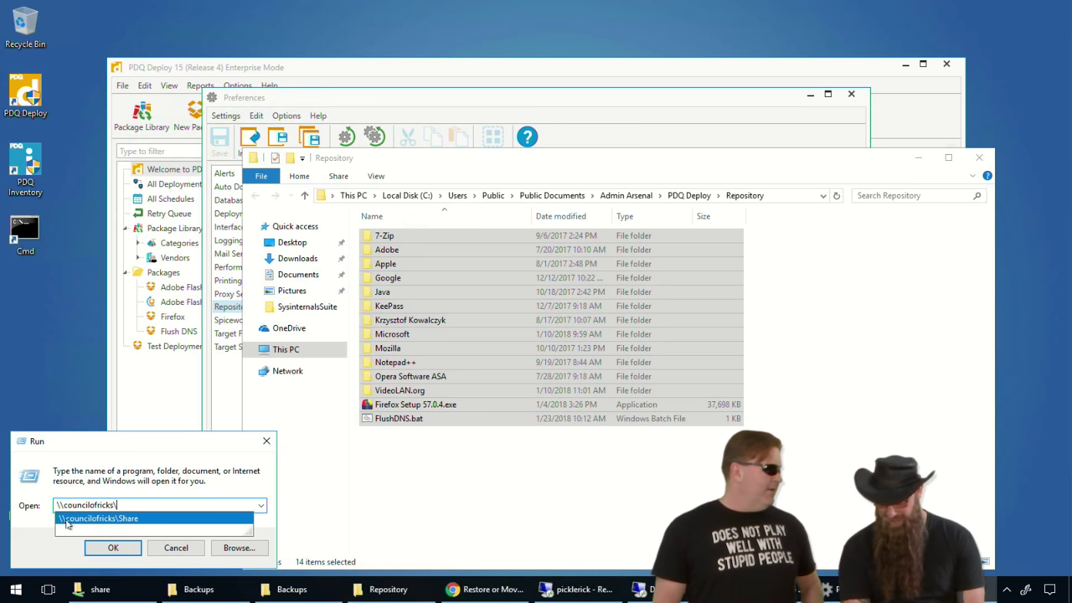
{"action": "type", "text": "share"}
{"action": "key", "text": "Return"}
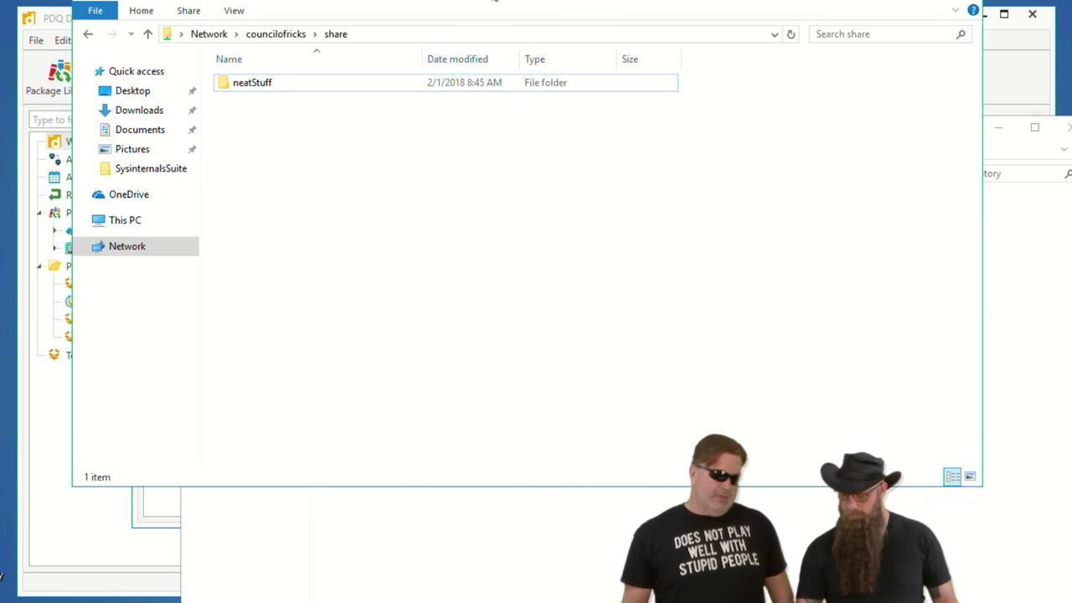
{"action": "left_click_drag", "start_coordinate": [493, 4], "coordinate": [491, 0]}
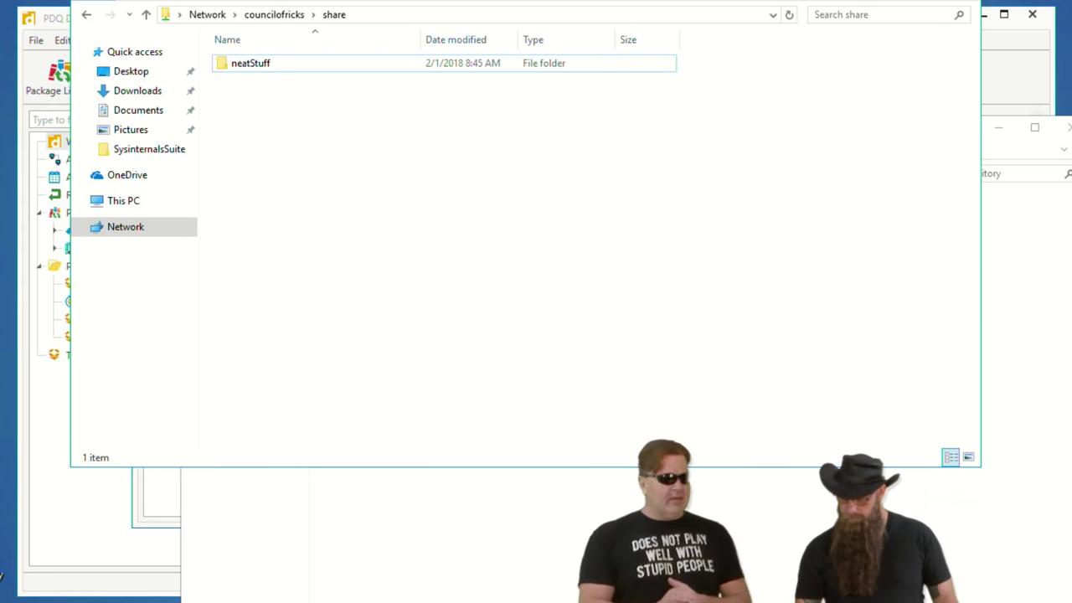
- Drag the selected Repository items onto the councilofricks share window to copy all 267 items
{"action": "mouse_move", "coordinate": [276, 599]}
{"action": "left_click", "coordinate": [481, 573]}
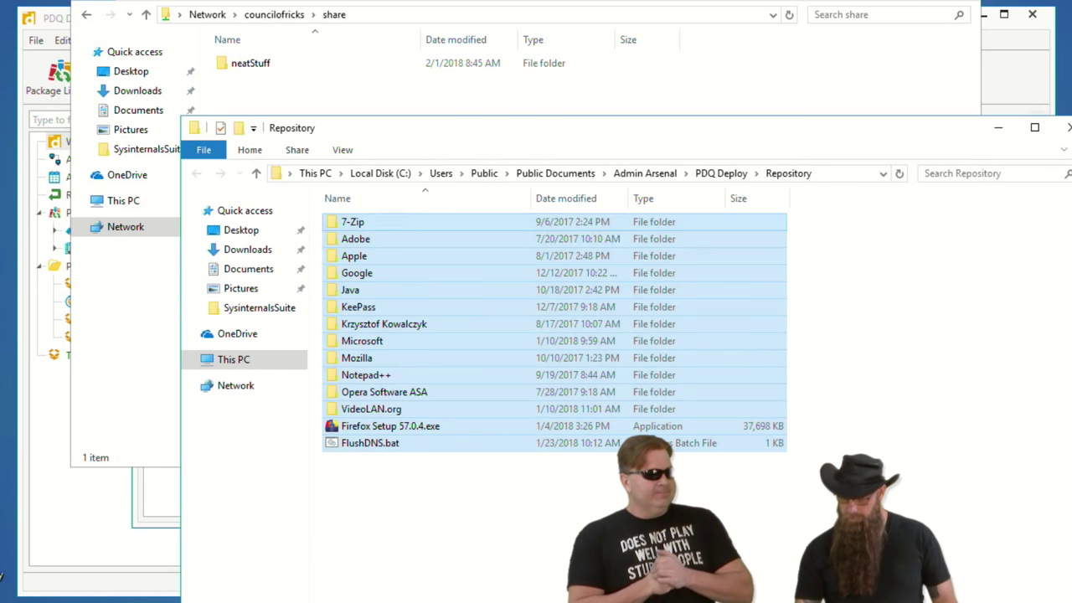
{"action": "left_click_drag", "start_coordinate": [379, 230], "coordinate": [459, 110]}
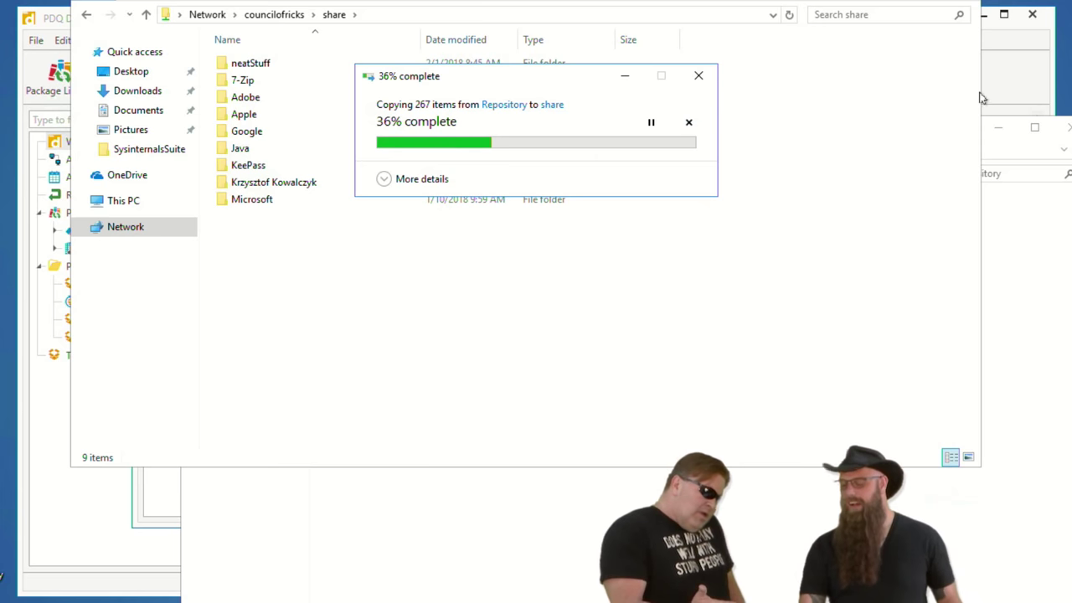
{"action": "left_click", "coordinate": [384, 15]}
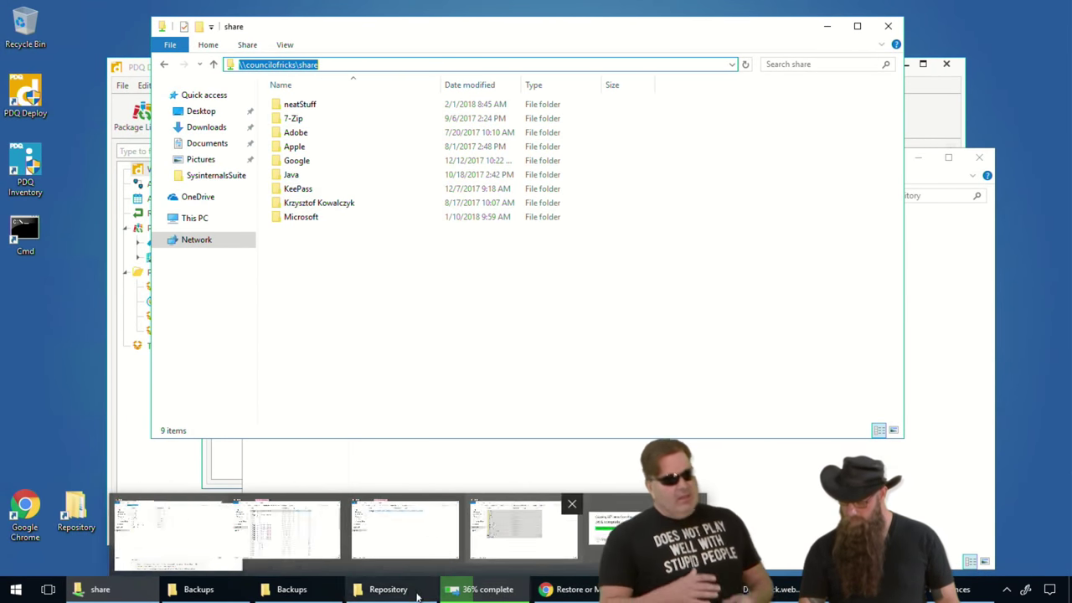
- Replace the Public Documents repository path in Preferences with \\councilofricks\share
{"action": "mouse_move", "coordinate": [716, 590]}
{"action": "left_click", "coordinate": [771, 535]}
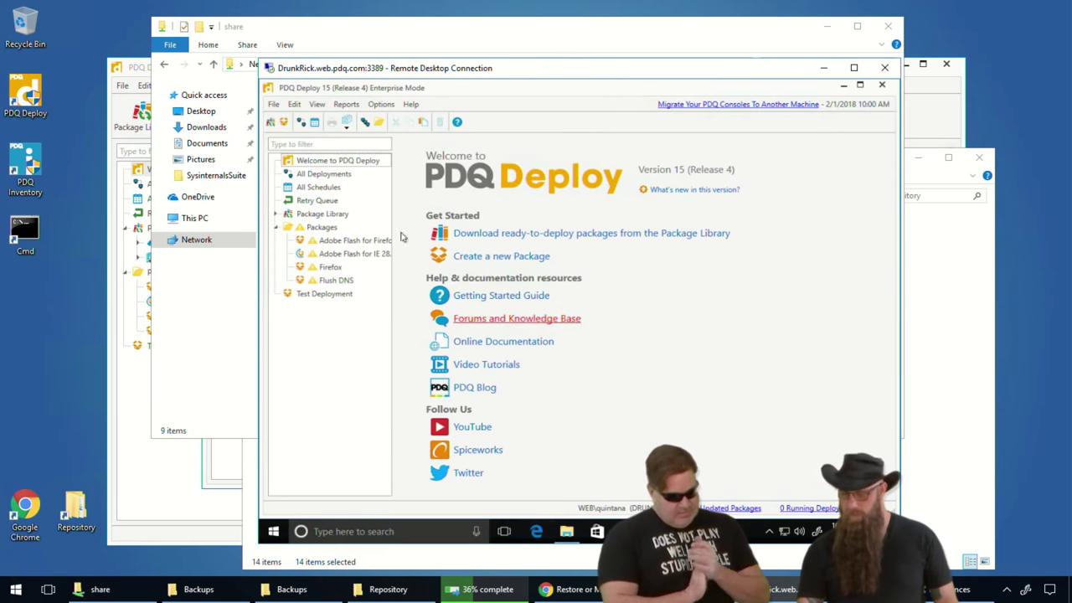
{"action": "left_click", "coordinate": [393, 104]}
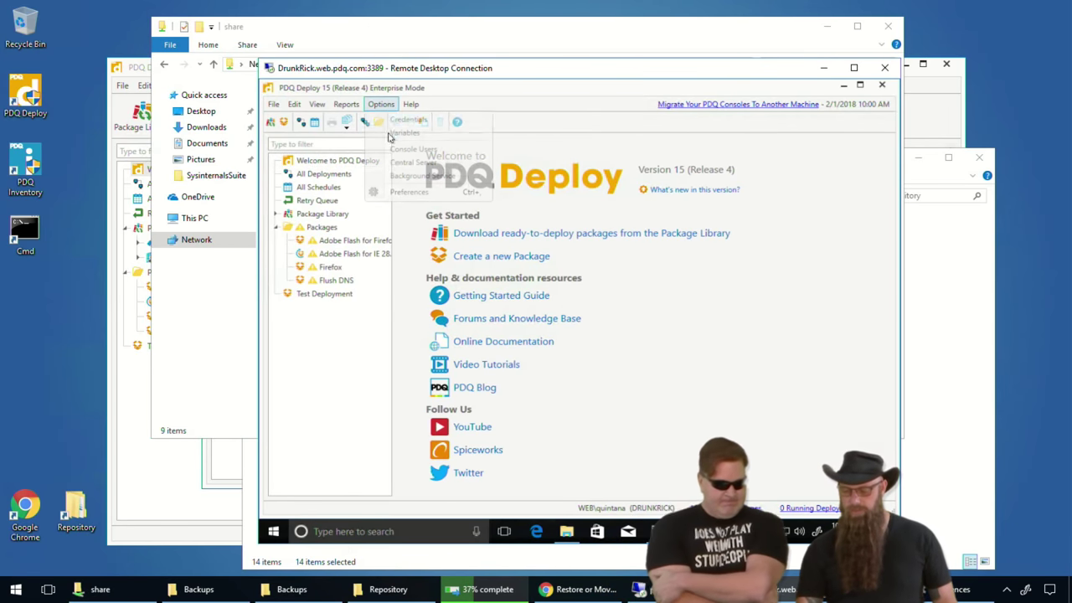
{"action": "left_click", "coordinate": [400, 191]}
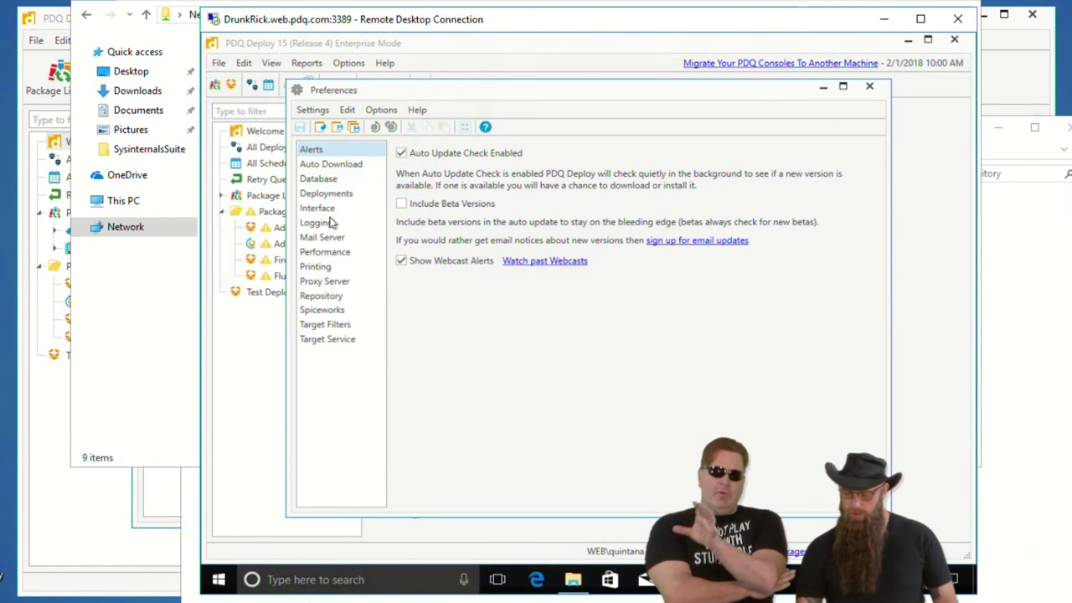
{"action": "left_click", "coordinate": [325, 296]}
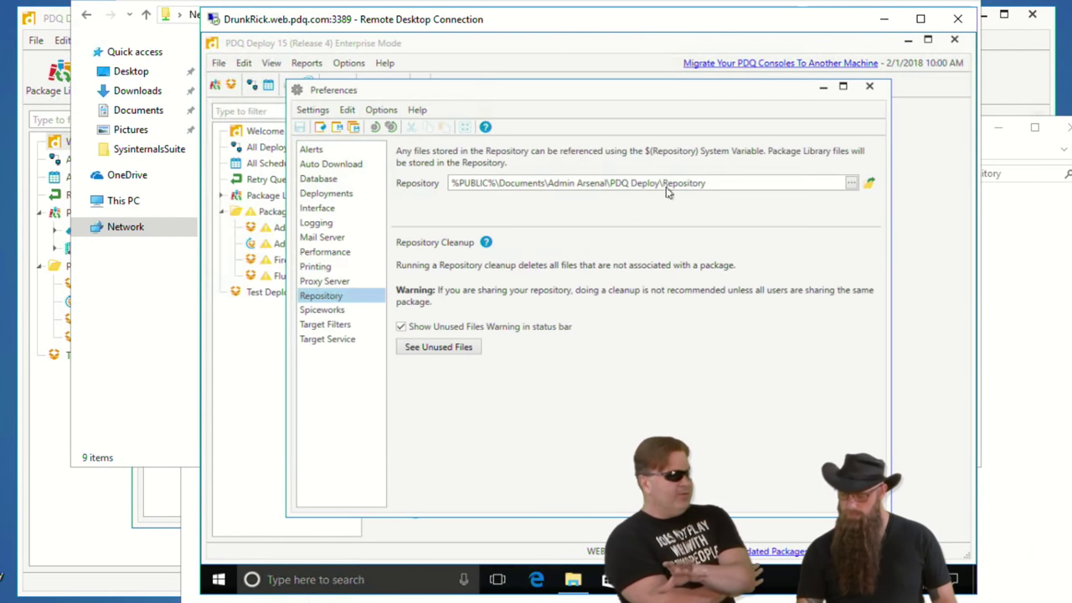
{"action": "left_click_drag", "start_coordinate": [720, 186], "coordinate": [412, 207]}
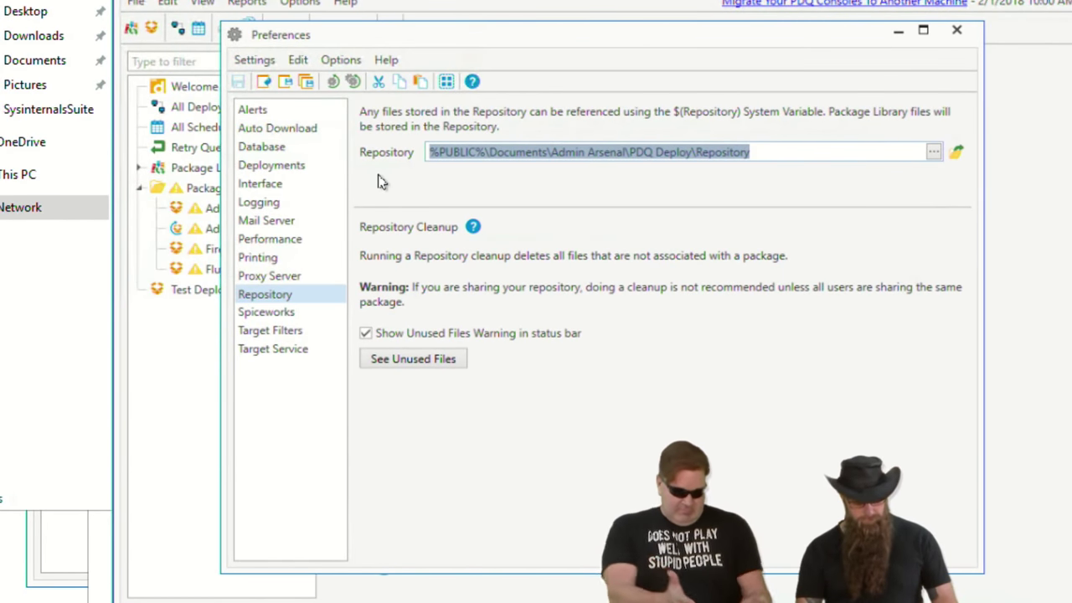
{"action": "key", "text": "ctrl+v"}
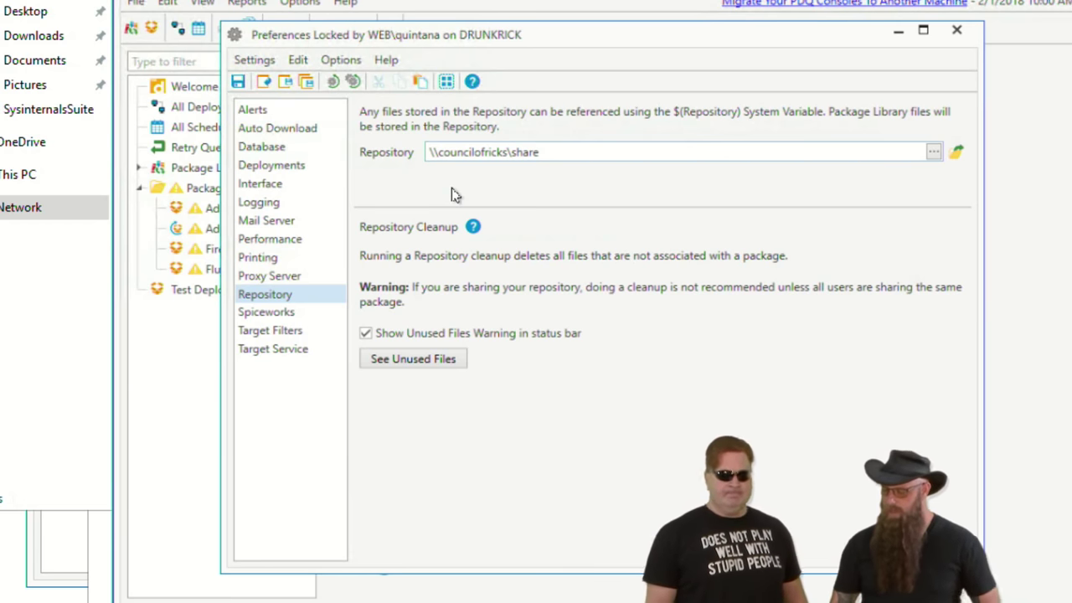
- Save the new repository path, set Performance Copy Mode to Pull, save, and close Preferences
{"action": "left_click", "coordinate": [238, 82]}
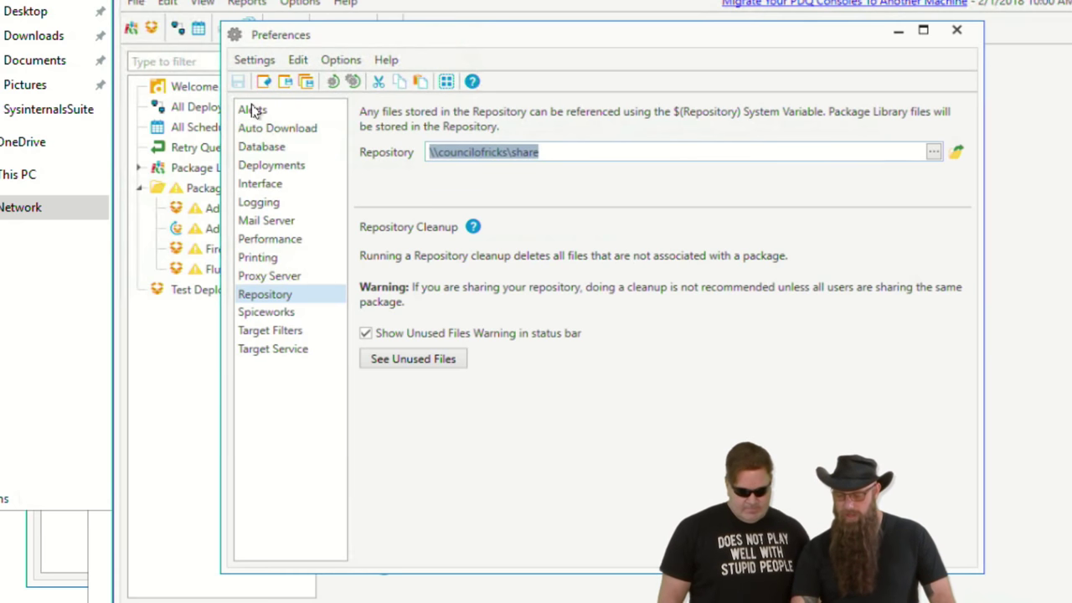
{"action": "left_click", "coordinate": [283, 244]}
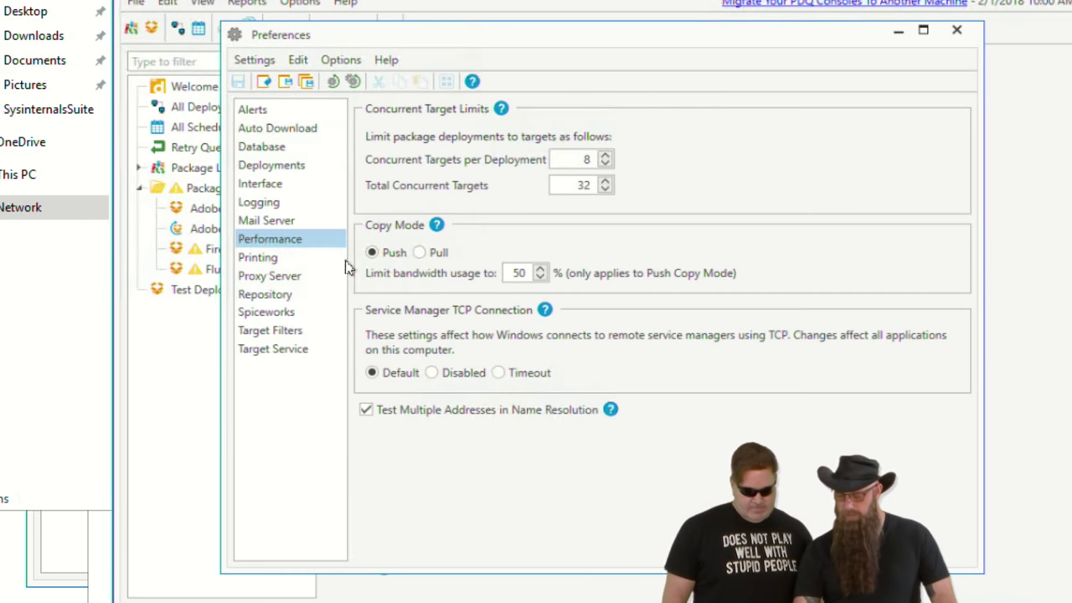
{"action": "left_click", "coordinate": [419, 255]}
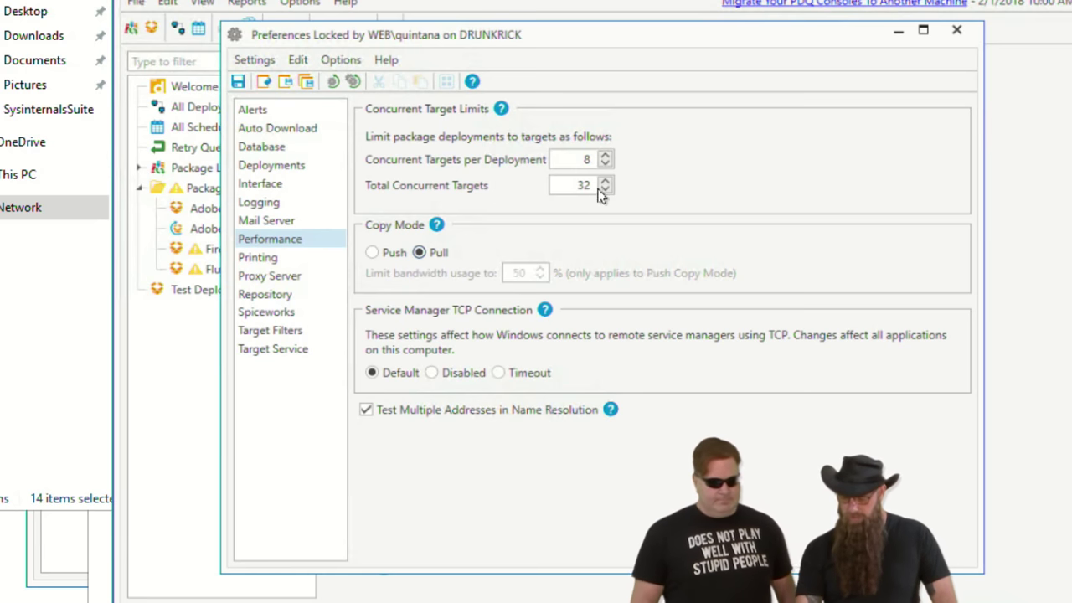
{"action": "left_click", "coordinate": [238, 84]}
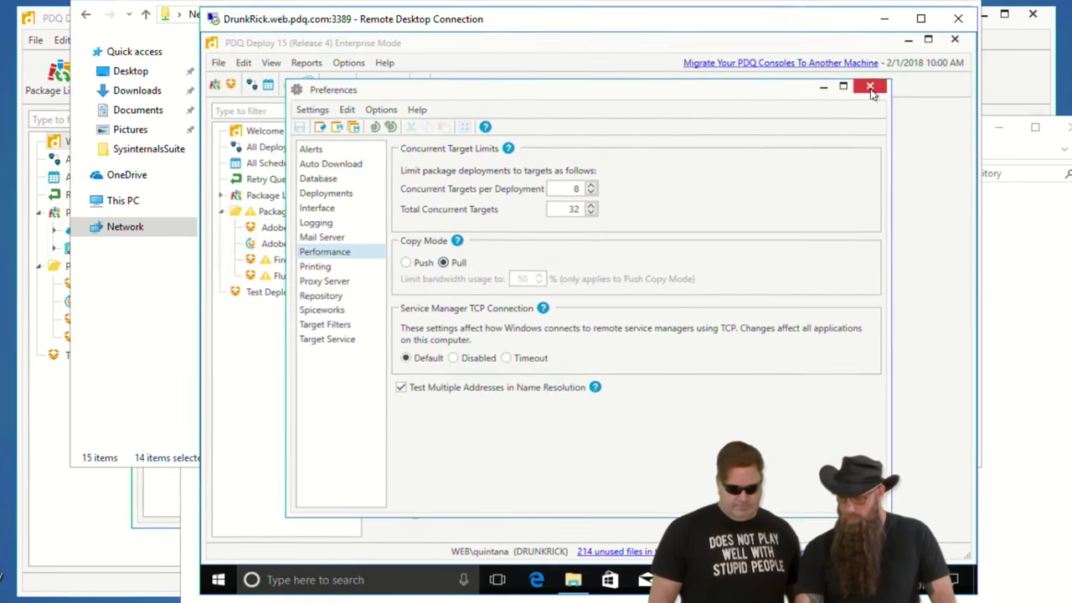
{"action": "left_click", "coordinate": [957, 29]}
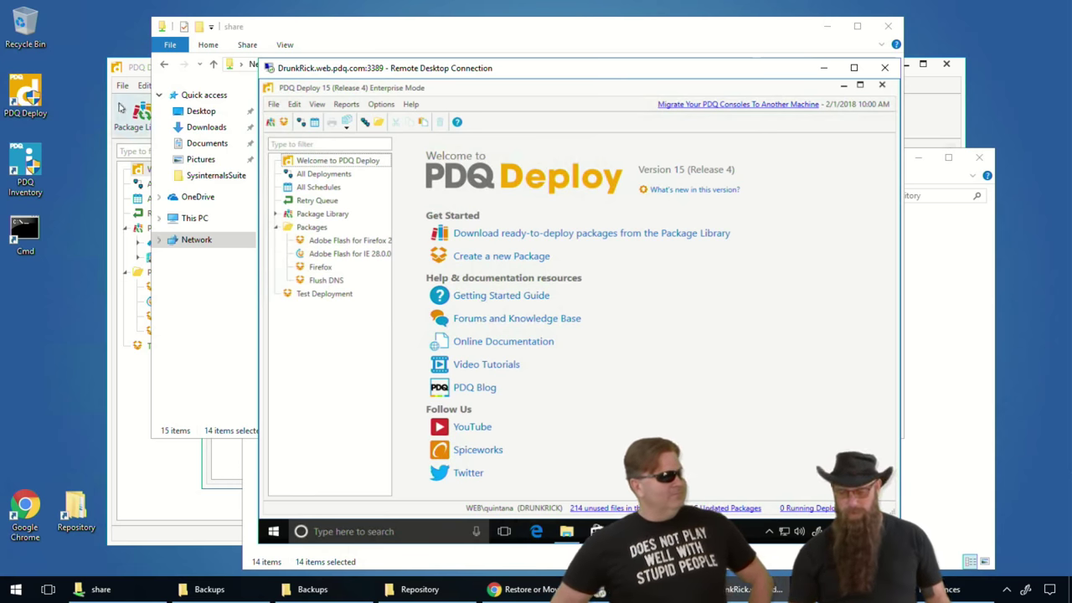
- Review the local console's Central Server settings without changes, then return to the Remote Desktop session
{"action": "left_click", "coordinate": [143, 67]}
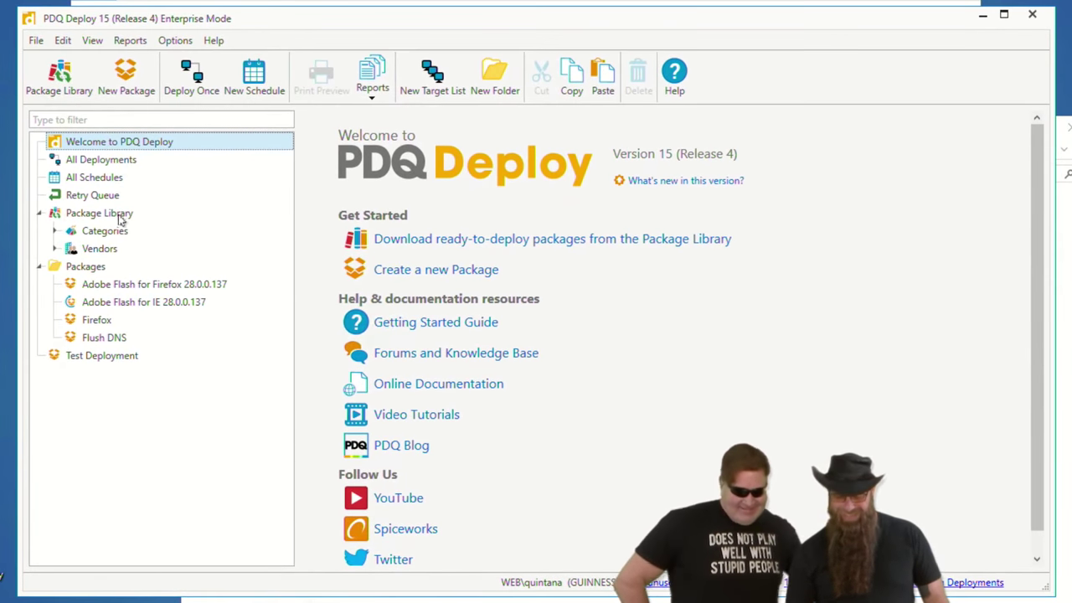
{"action": "left_click", "coordinate": [174, 42]}
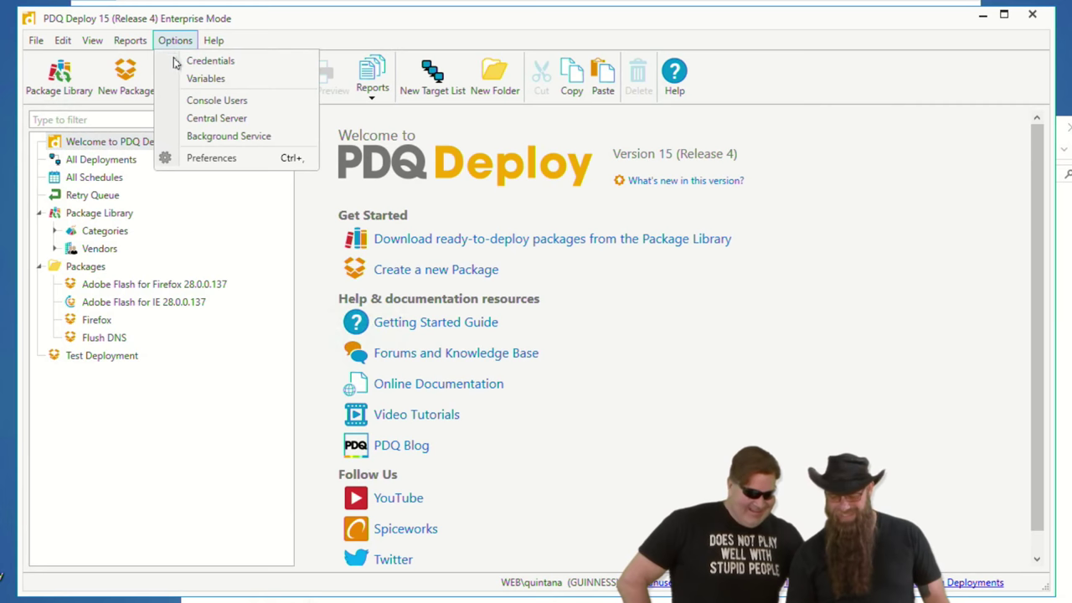
{"action": "left_click", "coordinate": [215, 121]}
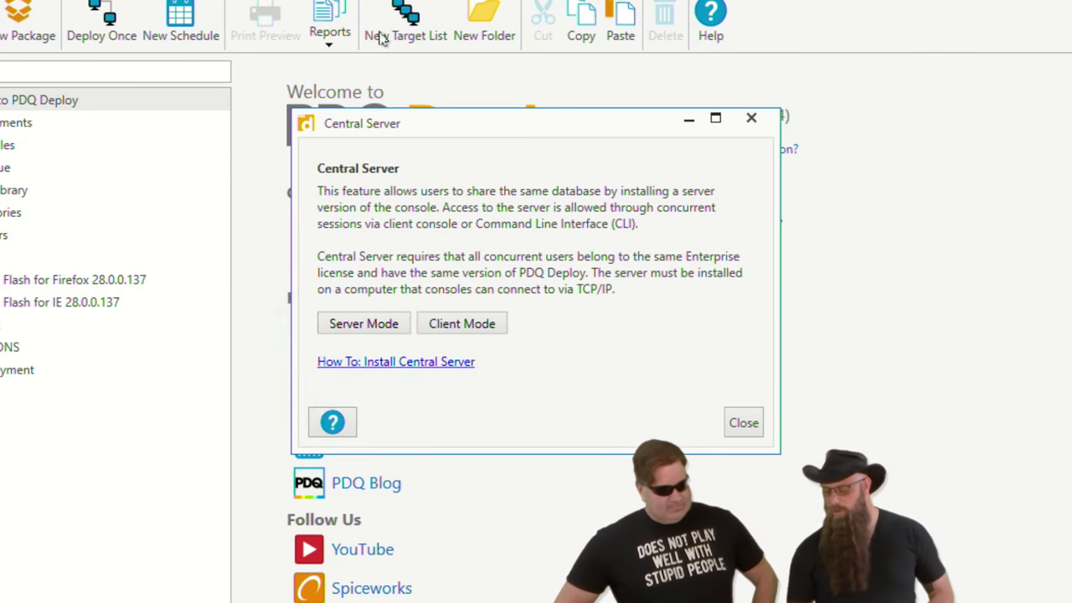
{"action": "left_click", "coordinate": [743, 423]}
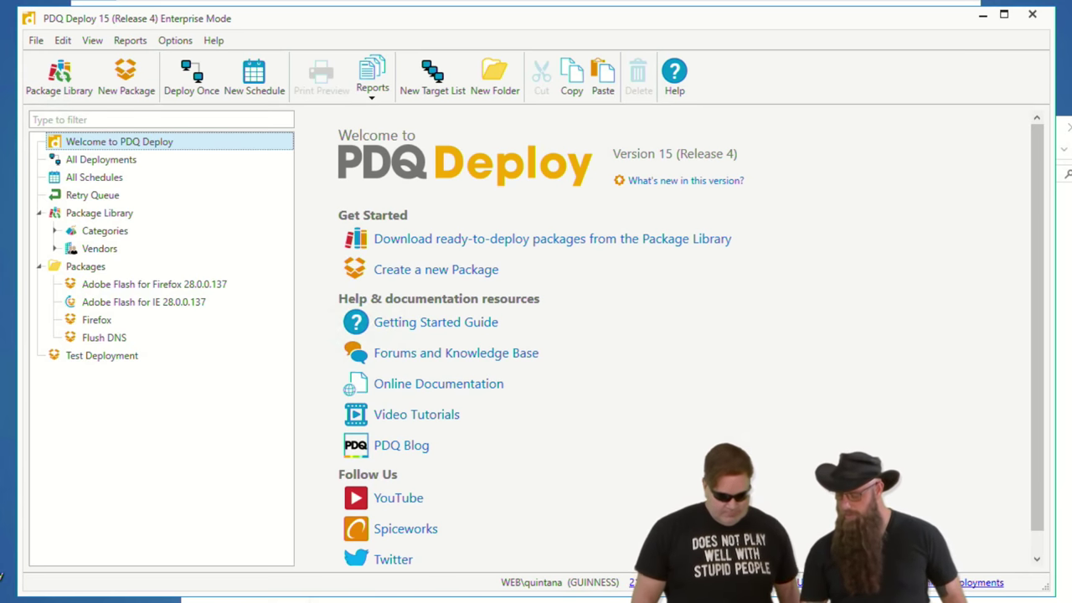
{"action": "key", "text": "alt+Tab"}
- Check the new server console's Central Server settings and close them unchanged
{"action": "left_click", "coordinate": [347, 64]}
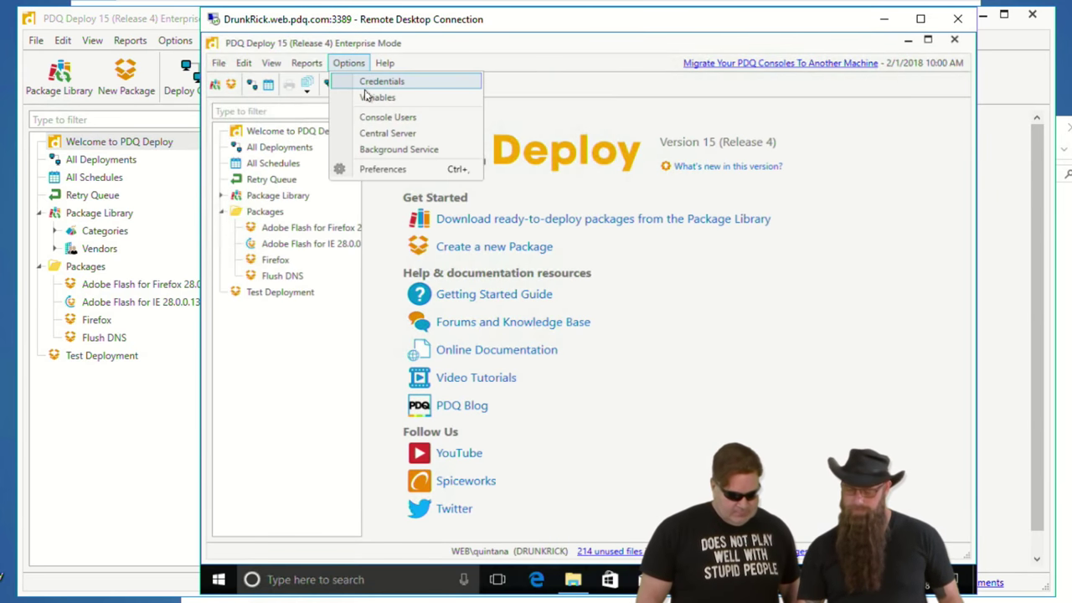
{"action": "left_click", "coordinate": [387, 133]}
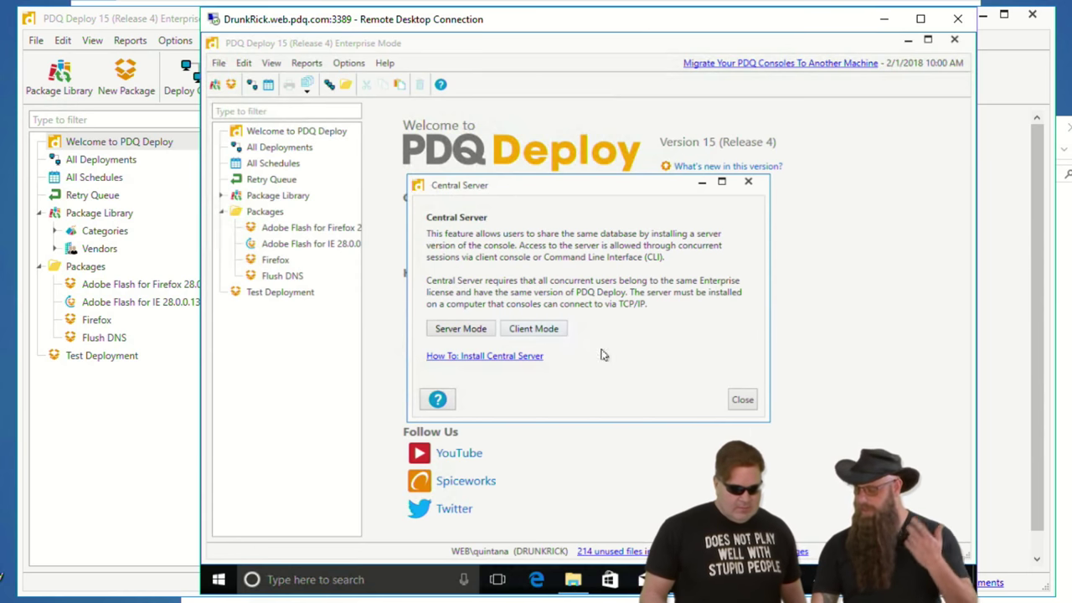
{"action": "left_click", "coordinate": [744, 401]}
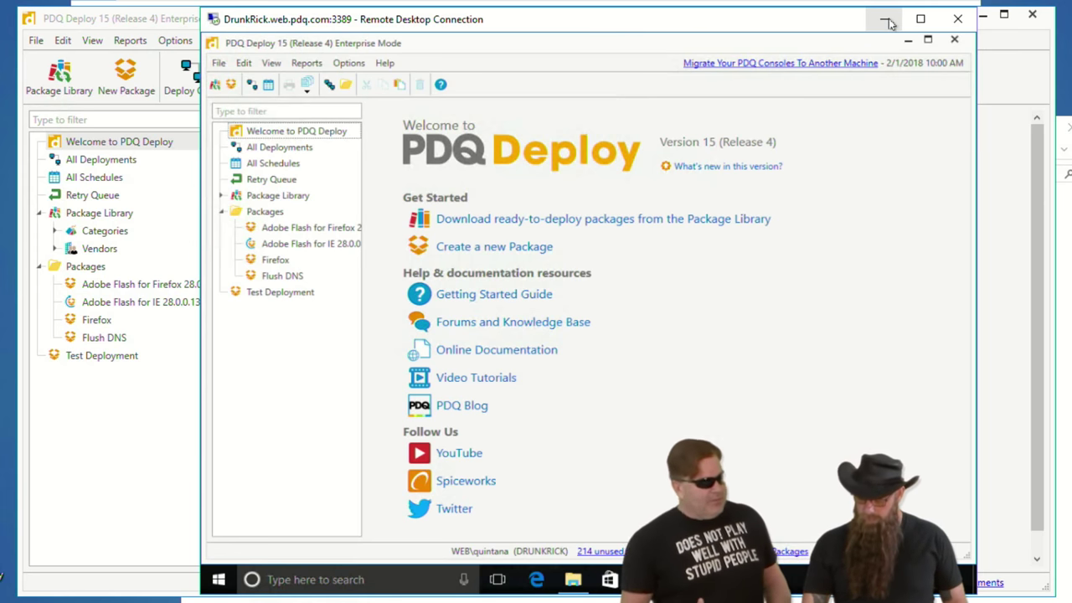
- Switch the old server's session to PDQ Deploy and export the Fancy 1.0.1 package
{"action": "mouse_move", "coordinate": [712, 580]}
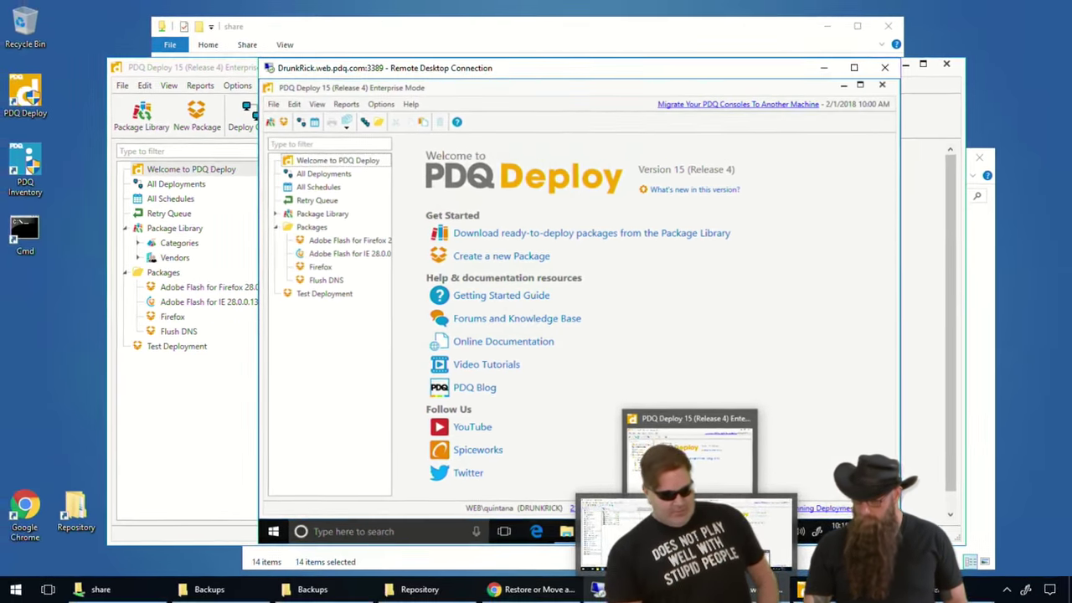
{"action": "key", "text": "alt+Tab"}
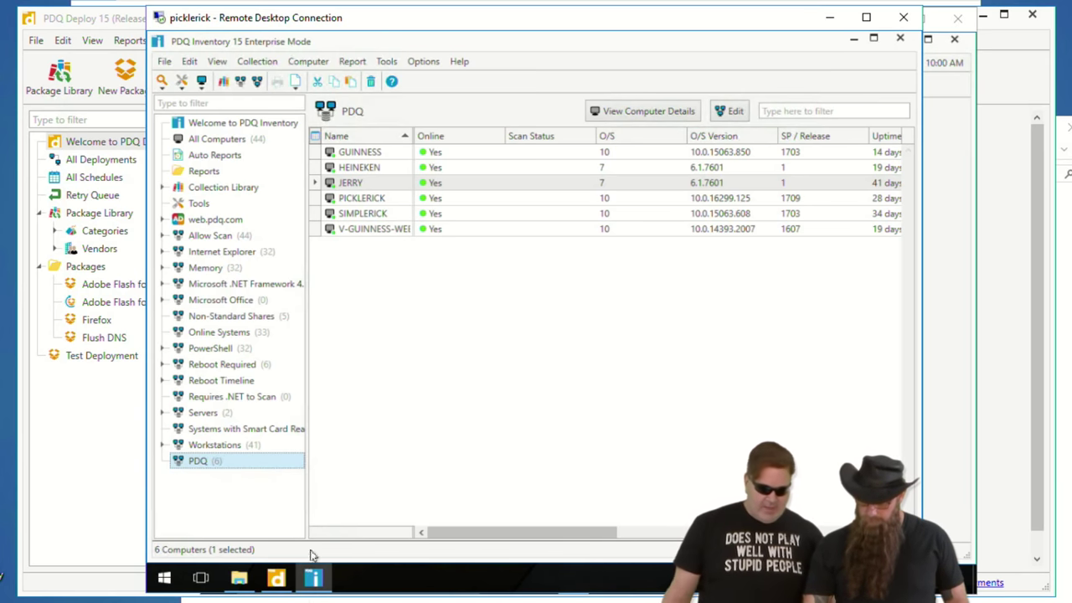
{"action": "left_click", "coordinate": [285, 578]}
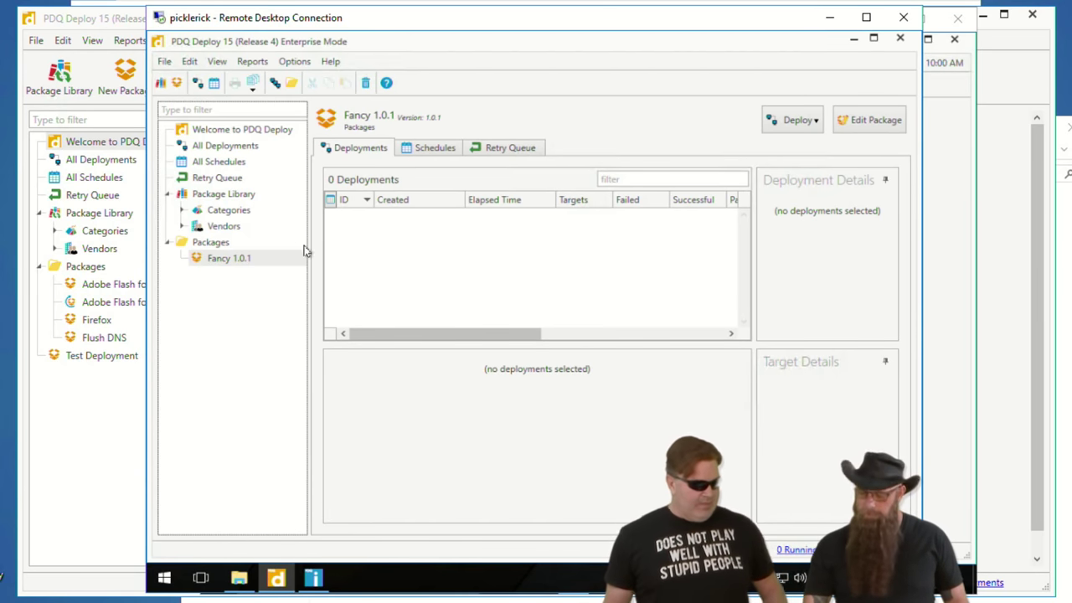
{"action": "right_click", "coordinate": [223, 262]}
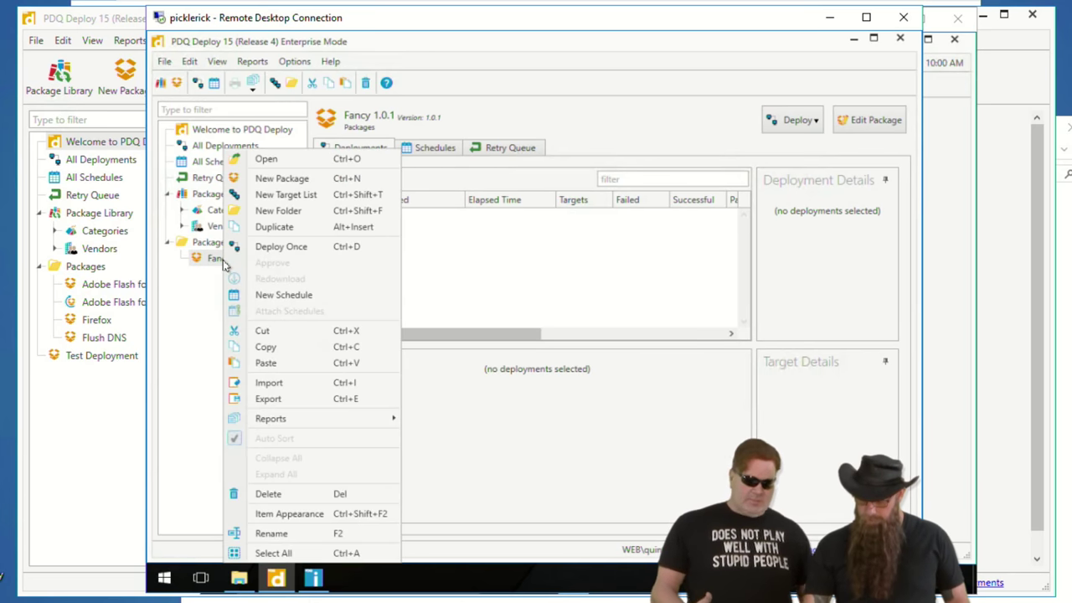
{"action": "left_click", "coordinate": [268, 399]}
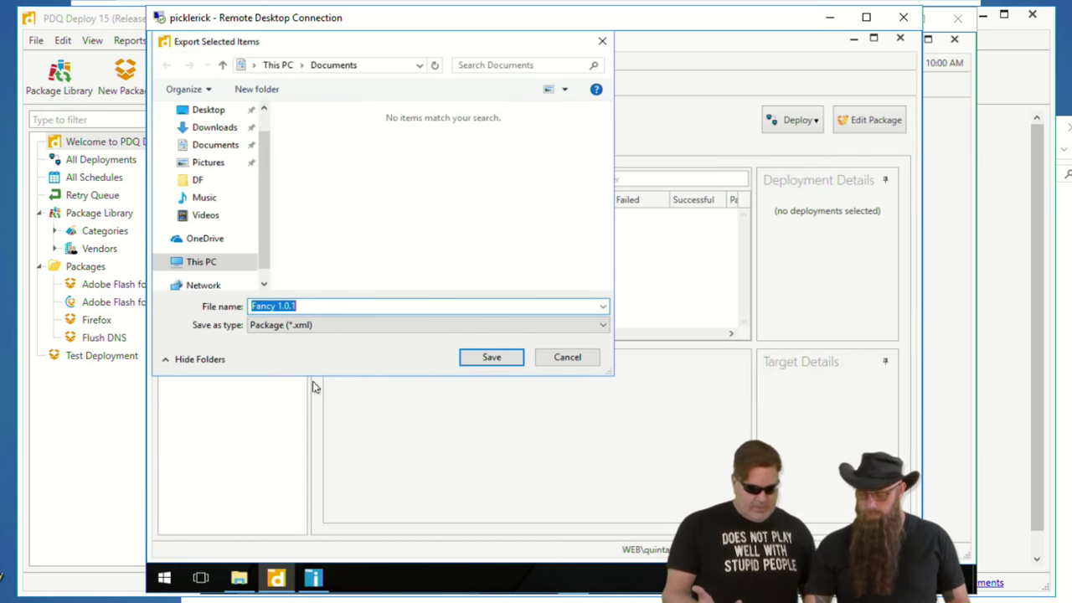
- Save the export into a new Lex folder on \\councilofricks\share, then minimize the old session
{"action": "left_click", "coordinate": [385, 67]}
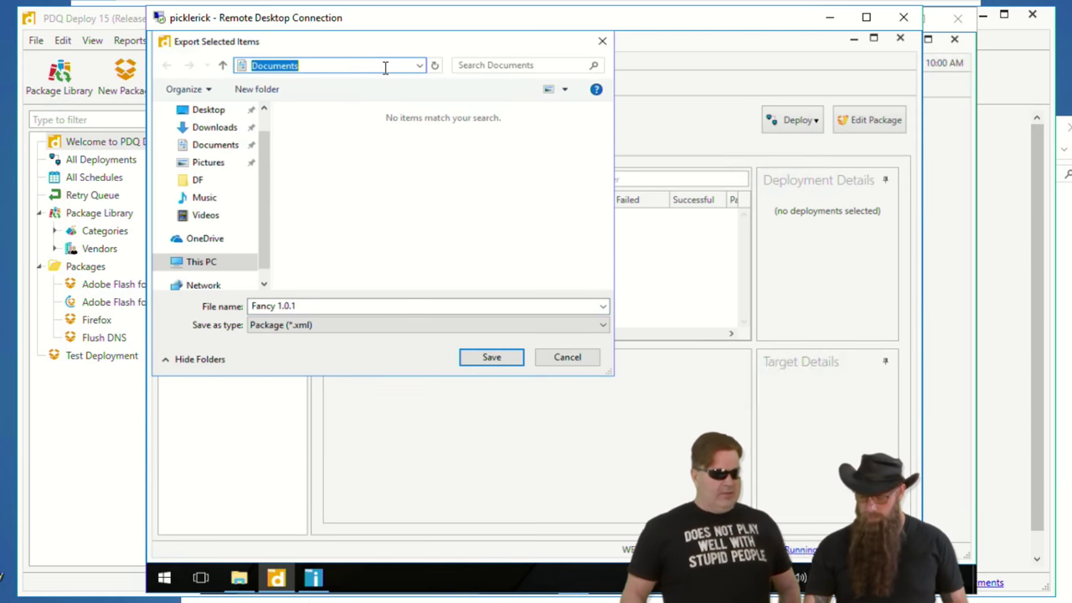
{"action": "type", "text": "\\\\councilofric"}
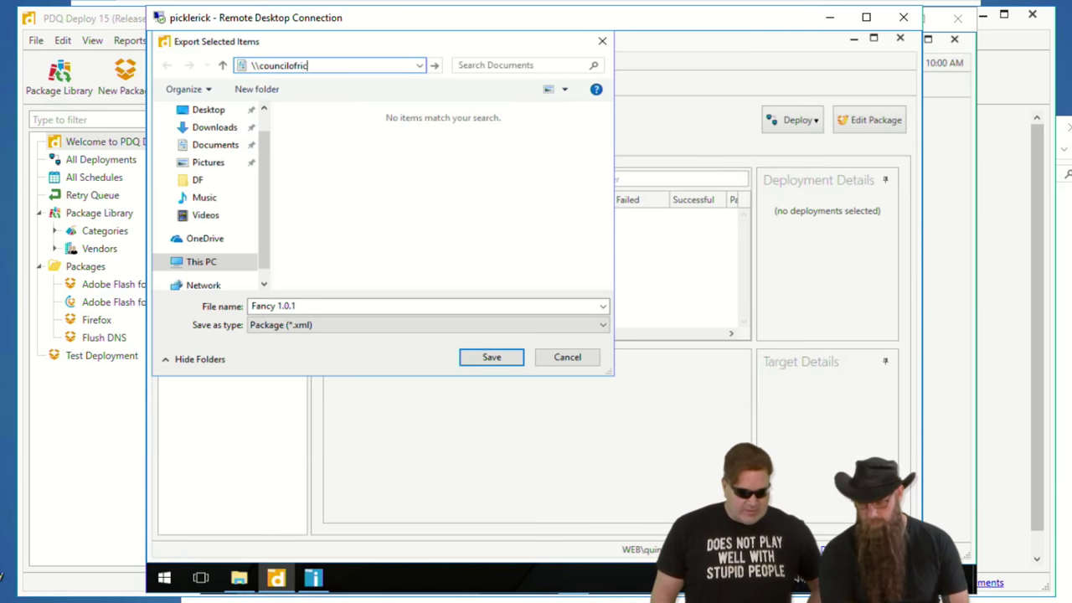
{"action": "type", "text": "ks\\sh"}
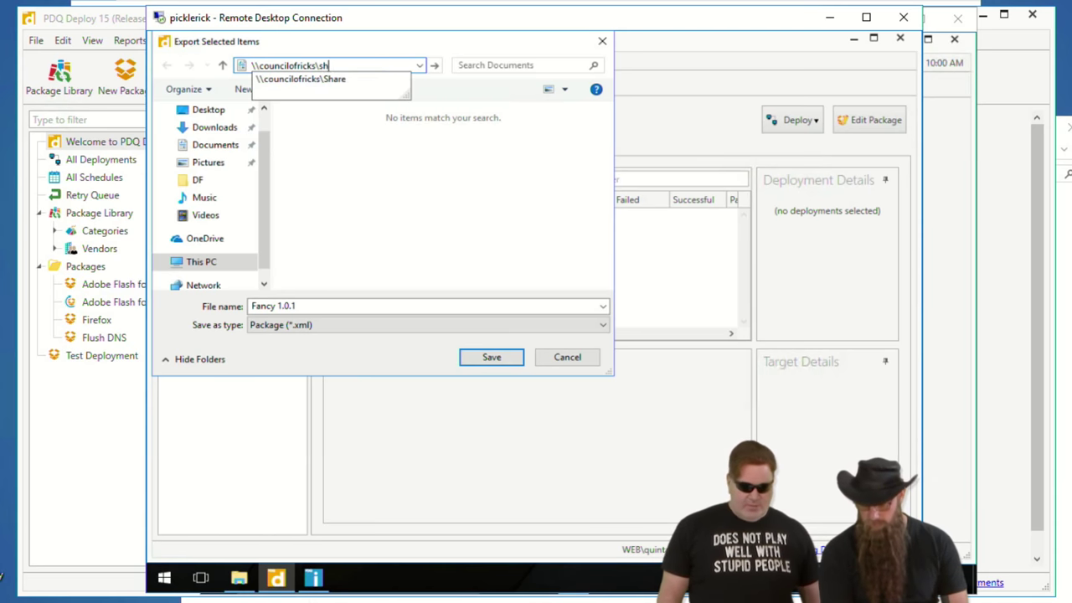
{"action": "type", "text": "are"}
{"action": "key", "text": "Return"}
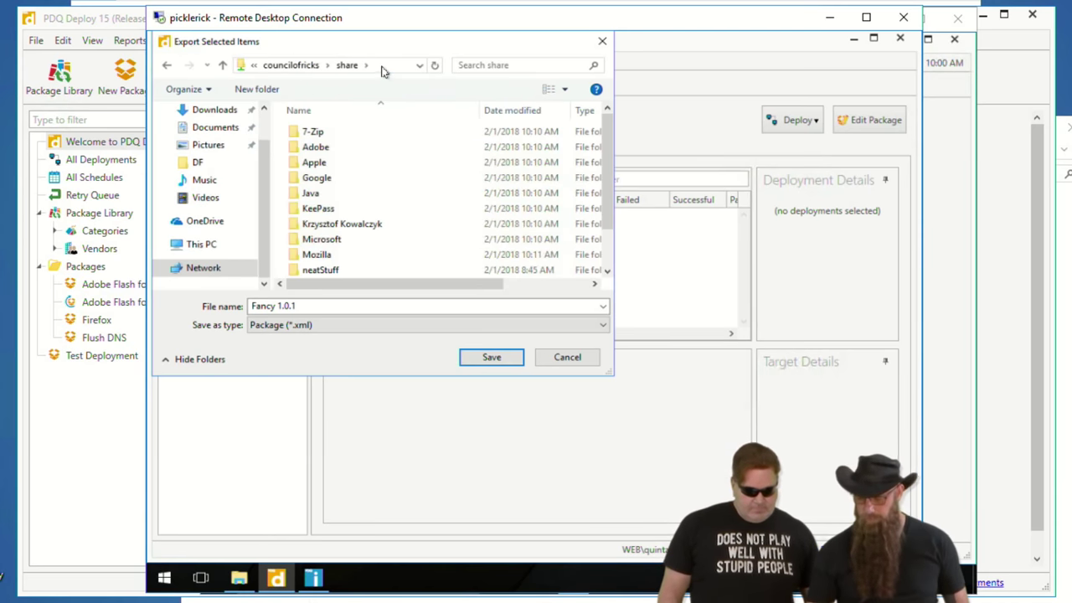
{"action": "left_click", "coordinate": [260, 91]}
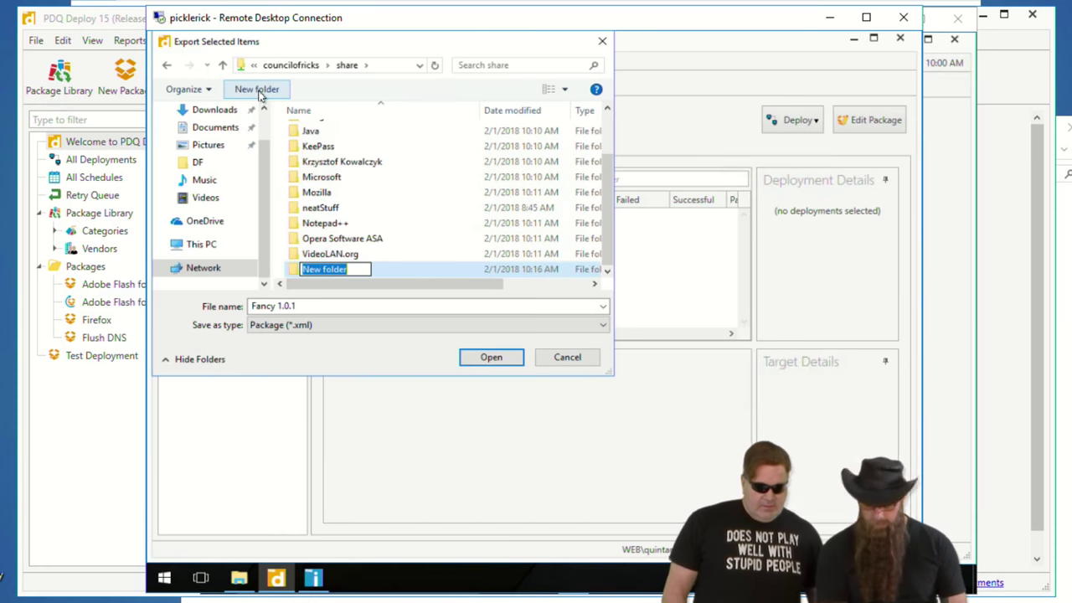
{"action": "type", "text": "Lex"}
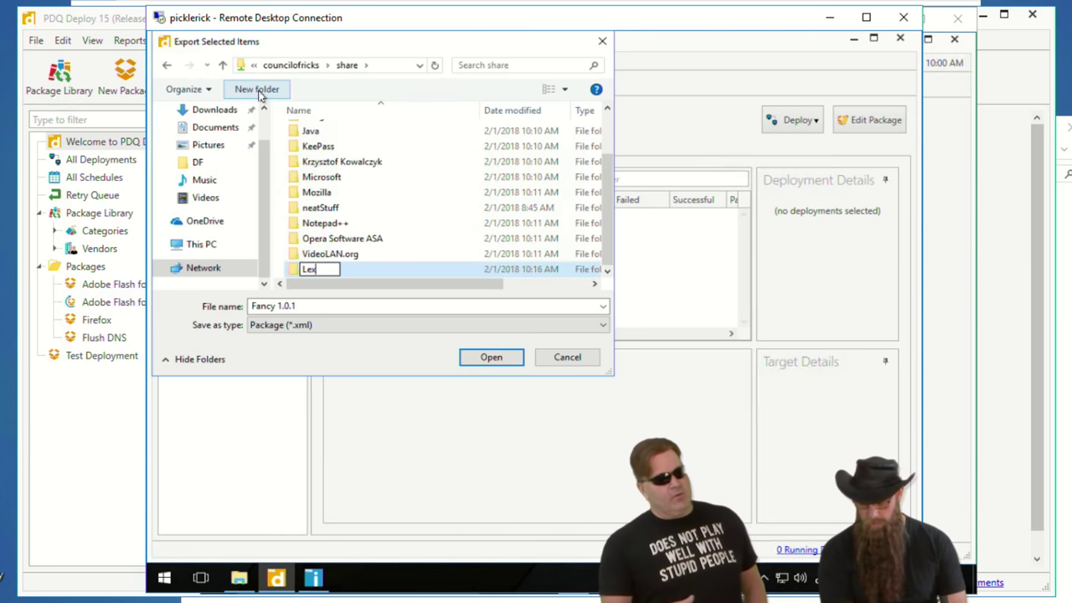
{"action": "key", "text": "Return"}
{"action": "double_click", "coordinate": [307, 271]}
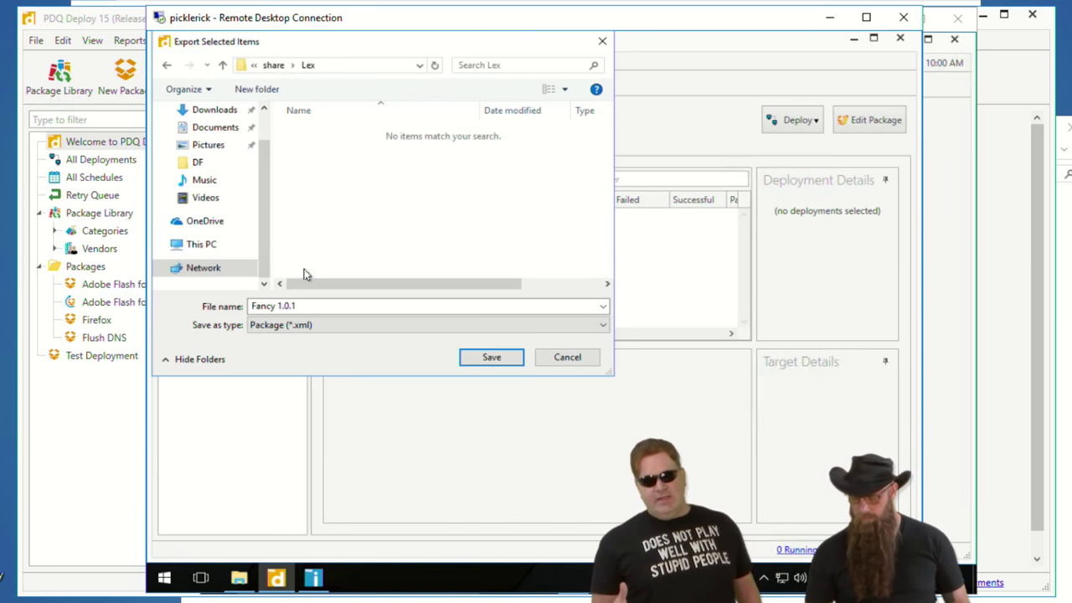
{"action": "left_click", "coordinate": [506, 362]}
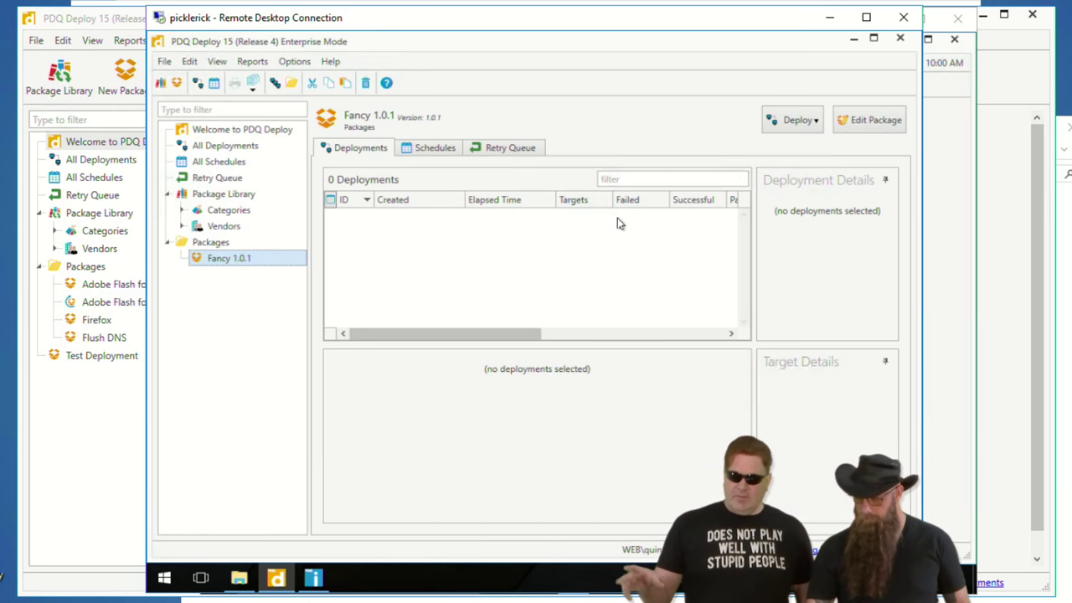
{"action": "left_click", "coordinate": [829, 17]}
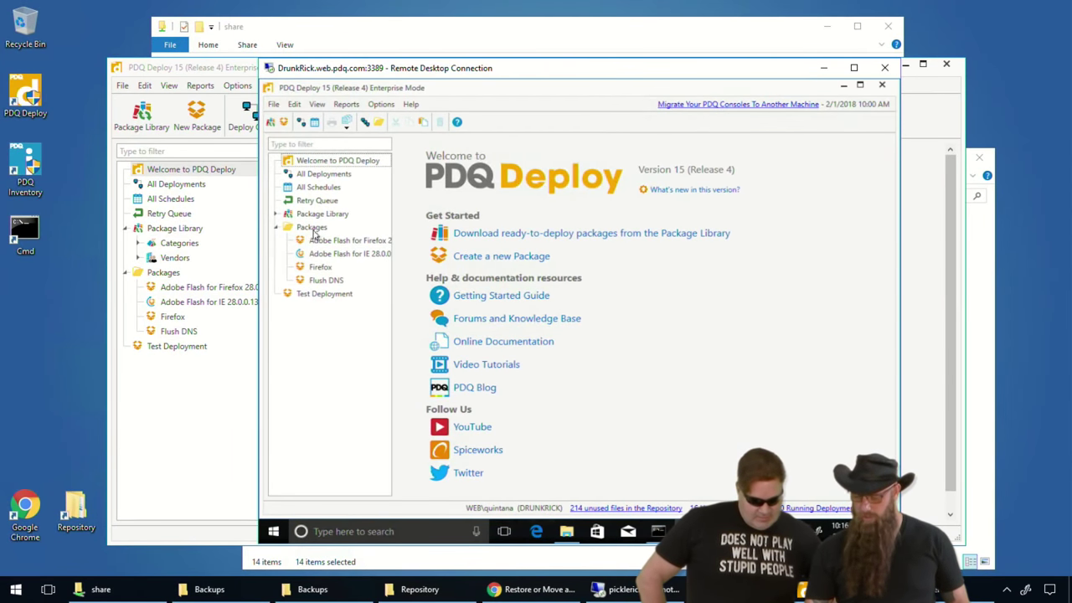
- Import Fancy 1.0.1 from \\councilofricks\share\Lex into the new server's Packages and open it
{"action": "left_click", "coordinate": [311, 228]}
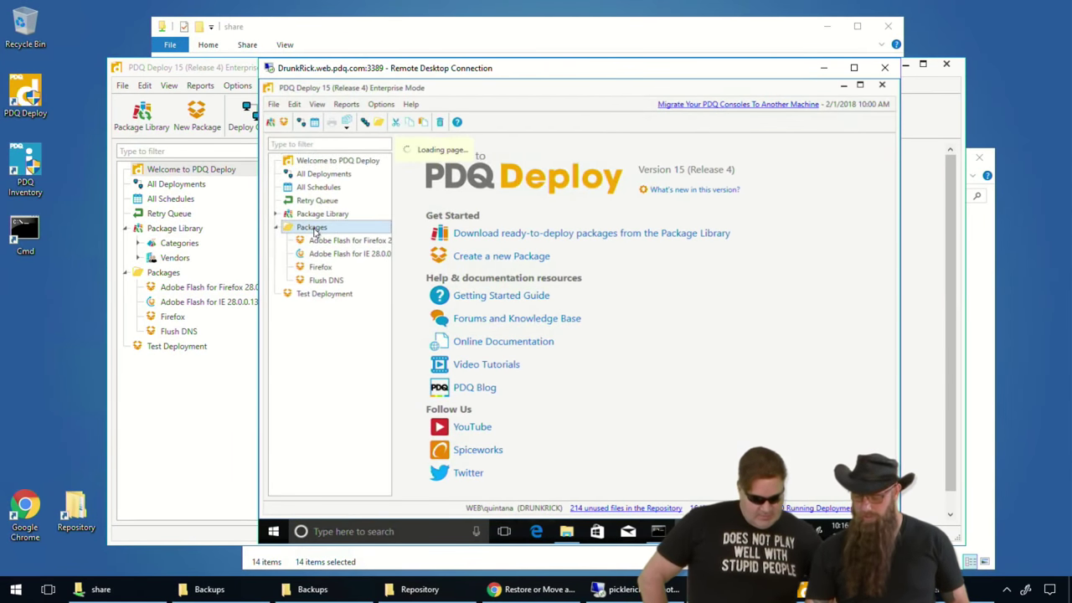
{"action": "right_click", "coordinate": [314, 230]}
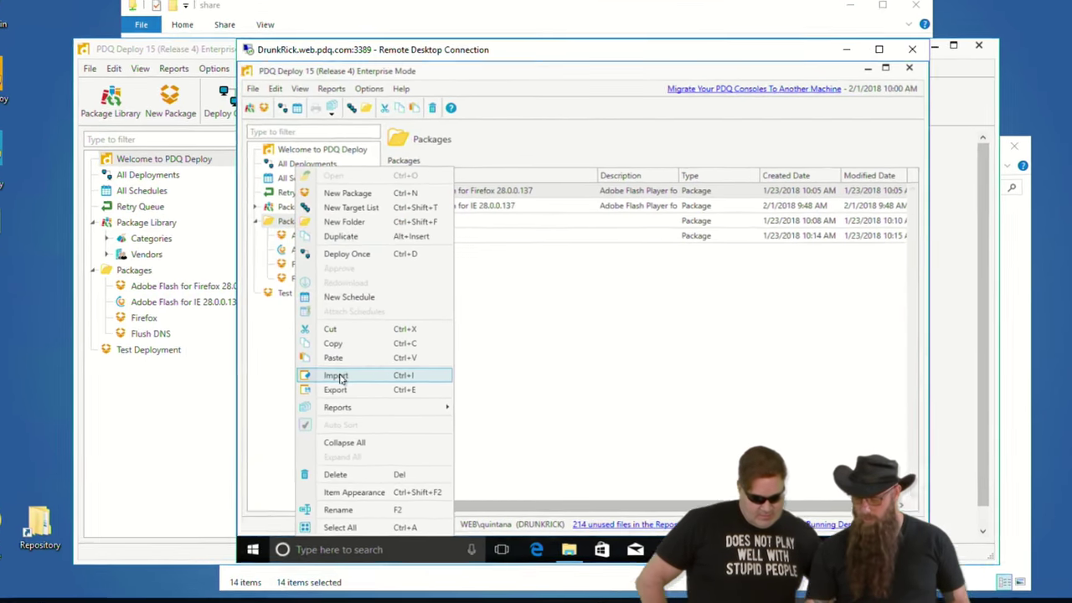
{"action": "left_click", "coordinate": [340, 377]}
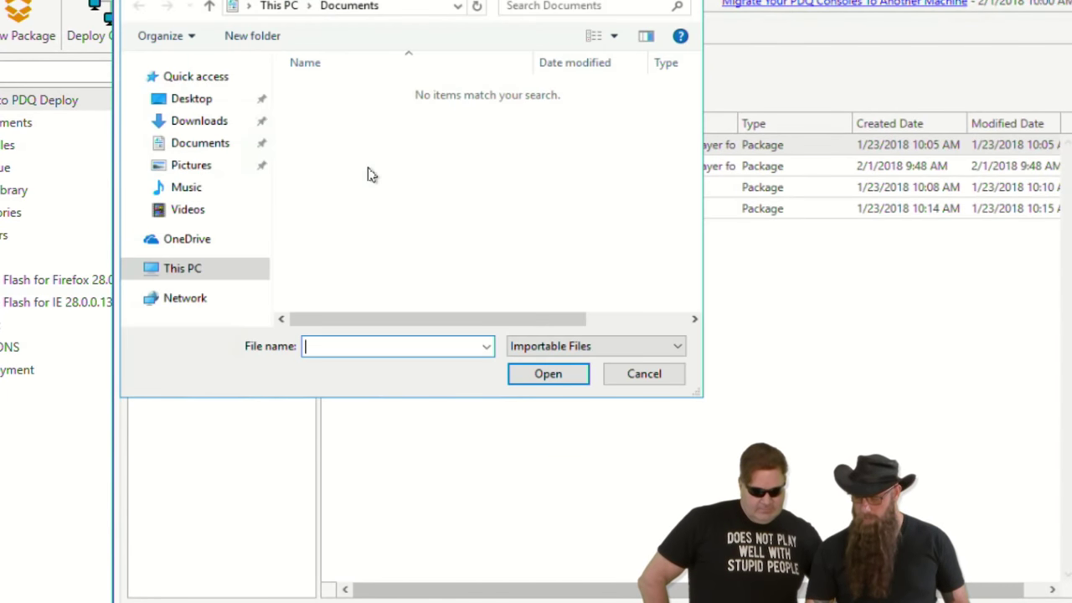
{"action": "left_click", "coordinate": [399, 7]}
{"action": "type", "text": "\\\\"}
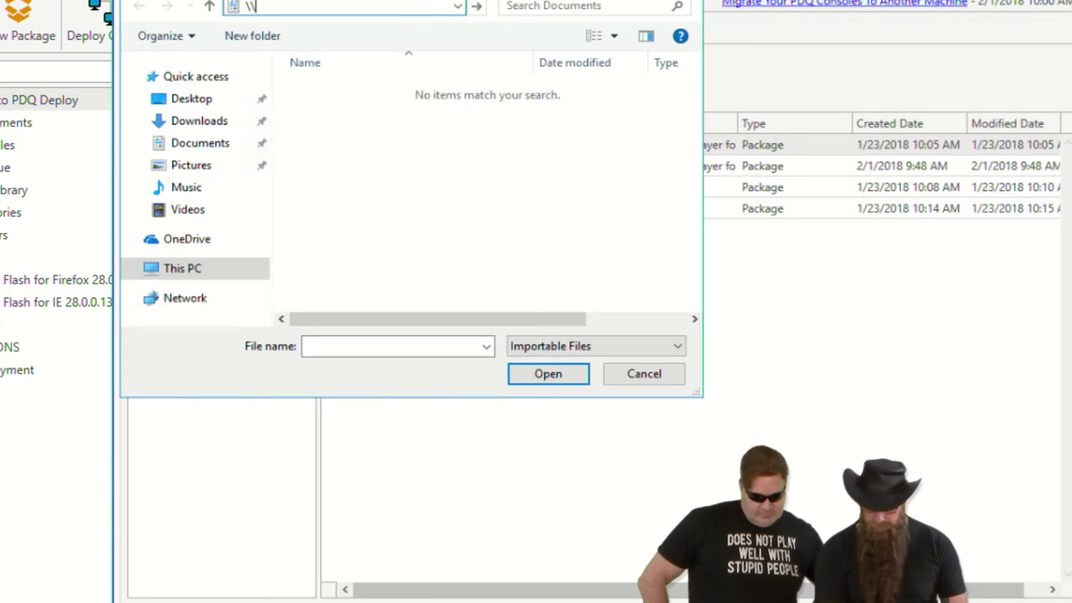
{"action": "type", "text": "councilof"}
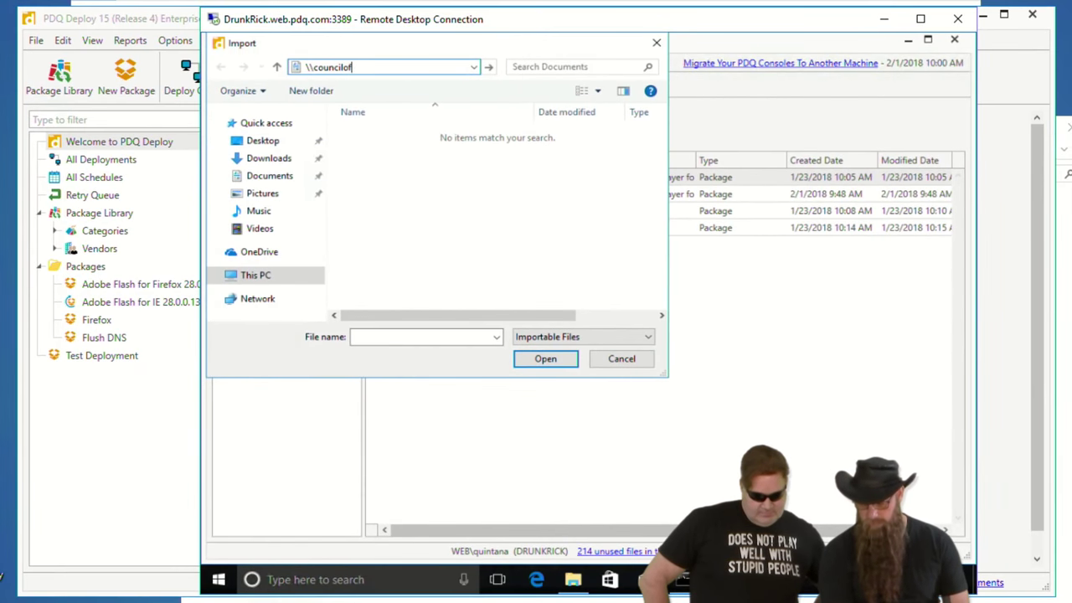
{"action": "type", "text": "ricks\\share"}
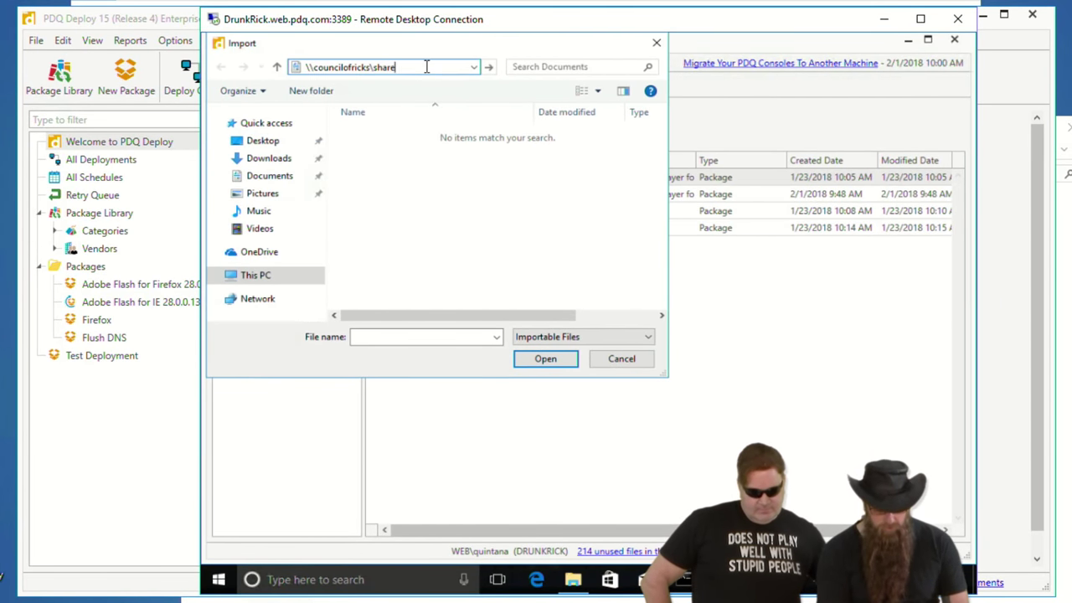
{"action": "type", "text": "\\Lex"}
{"action": "key", "text": "Return"}
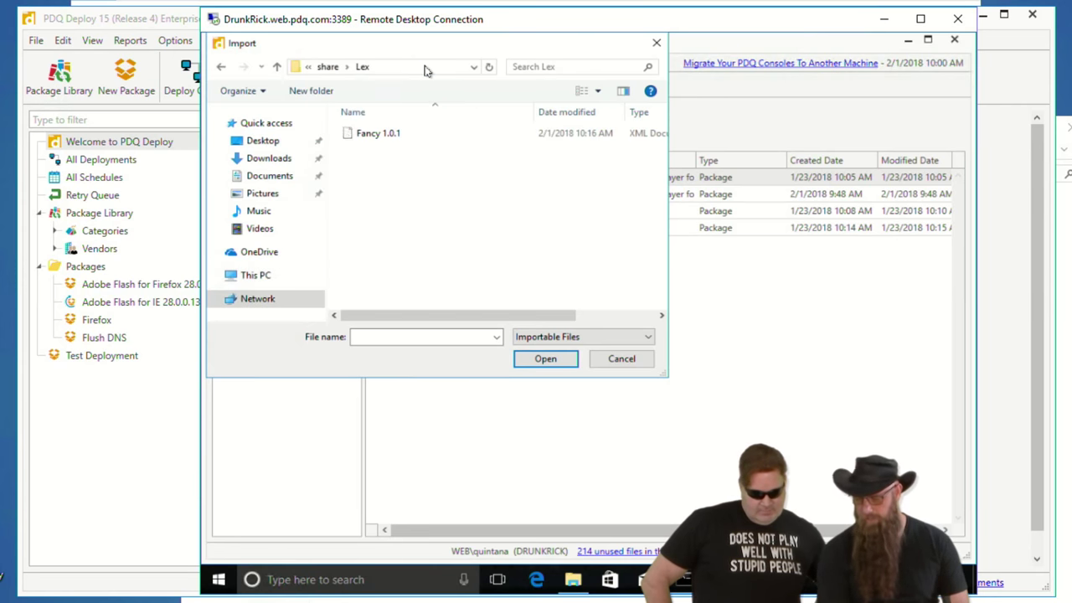
{"action": "left_click", "coordinate": [384, 138]}
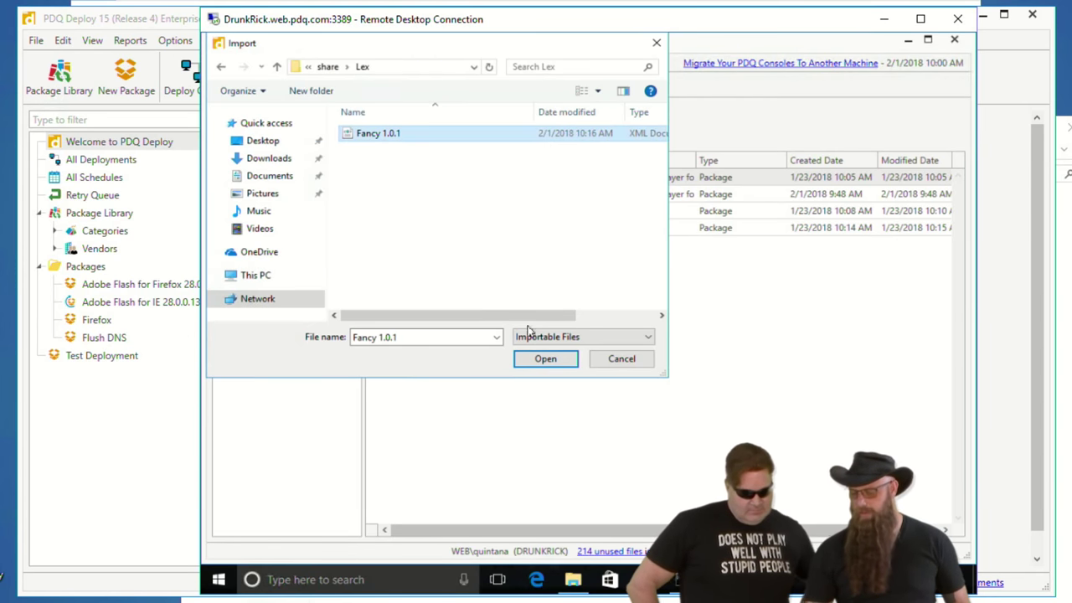
{"action": "left_click", "coordinate": [545, 360]}
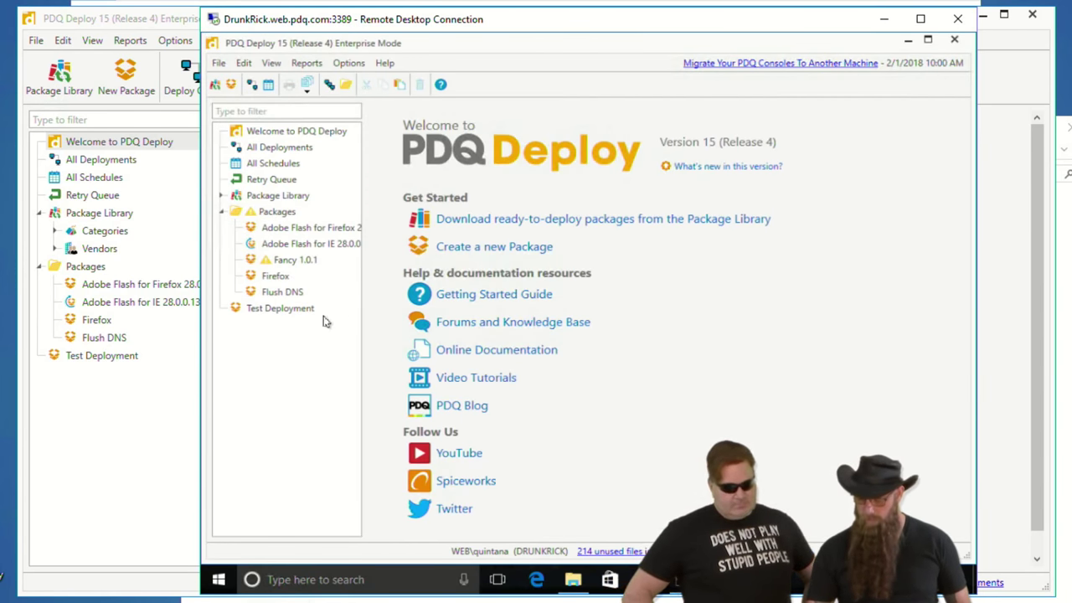
{"action": "left_click", "coordinate": [296, 262]}
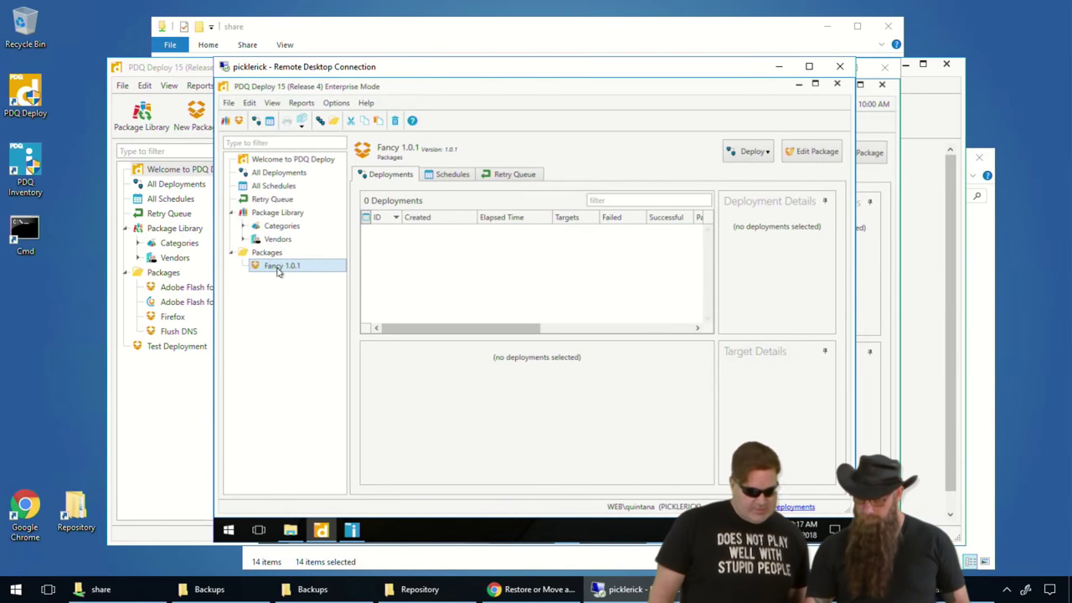
{"action": "double_click", "coordinate": [280, 267]}
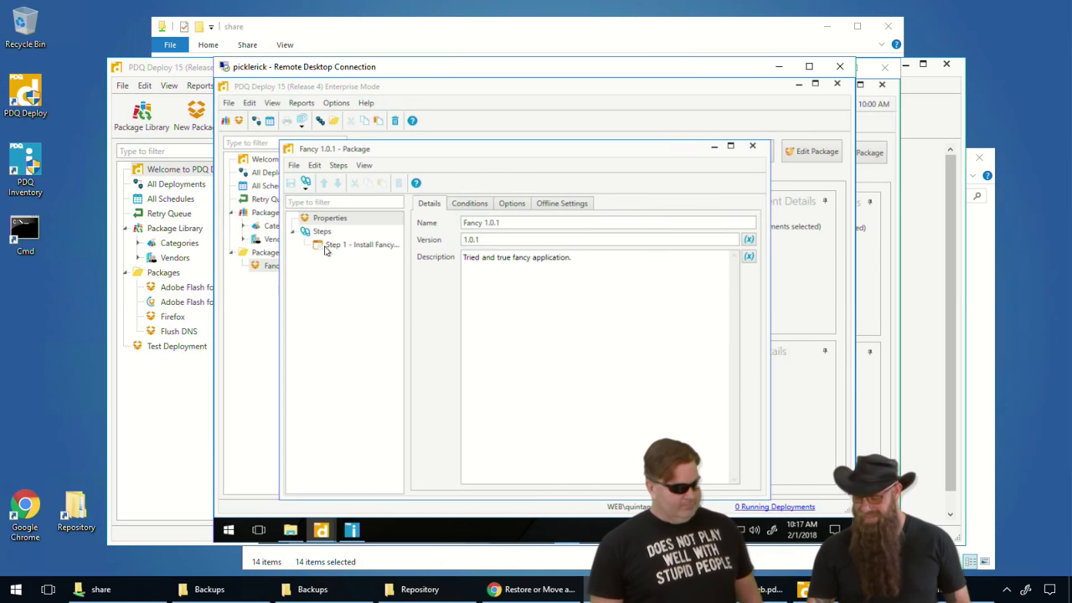
{"action": "left_click", "coordinate": [327, 246]}
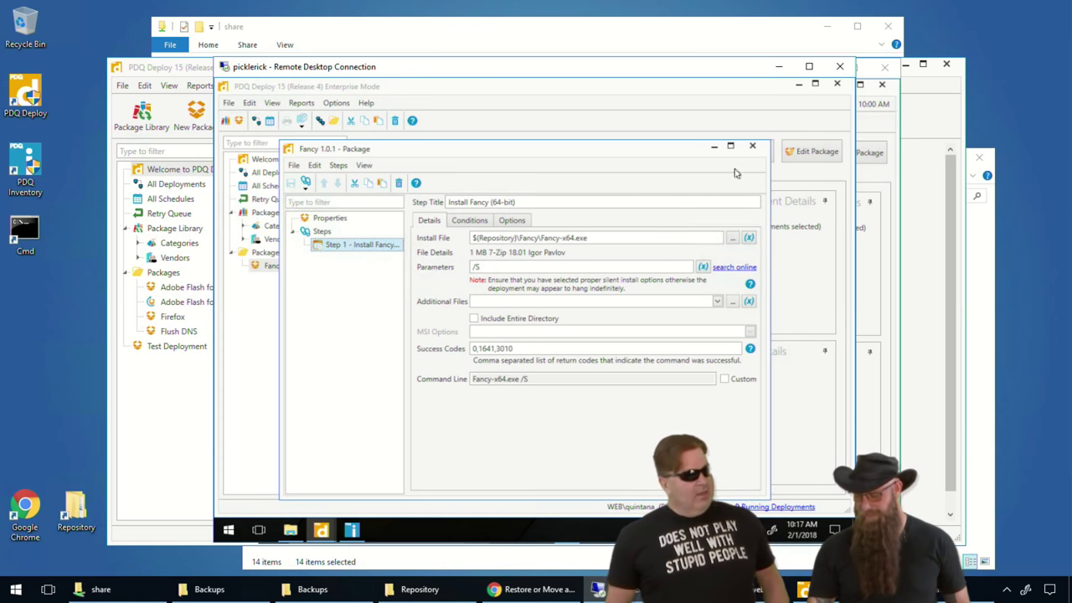
{"action": "left_click", "coordinate": [752, 147]}
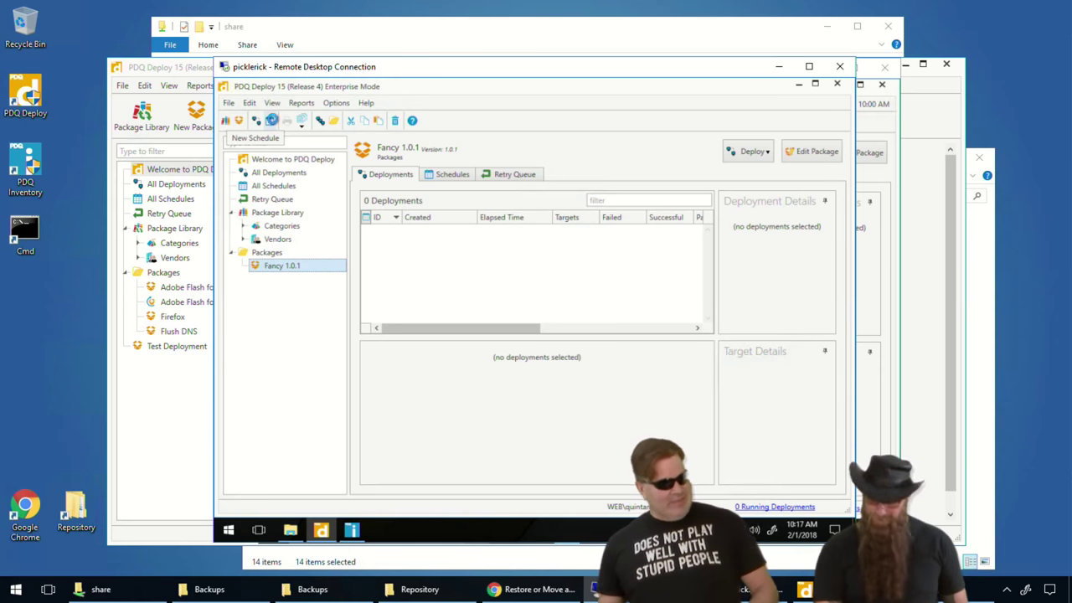
- Open the repository folder from Preferences and paste its Fancy folder into the councilofricks share
{"action": "key", "text": "ctrl+comma"}
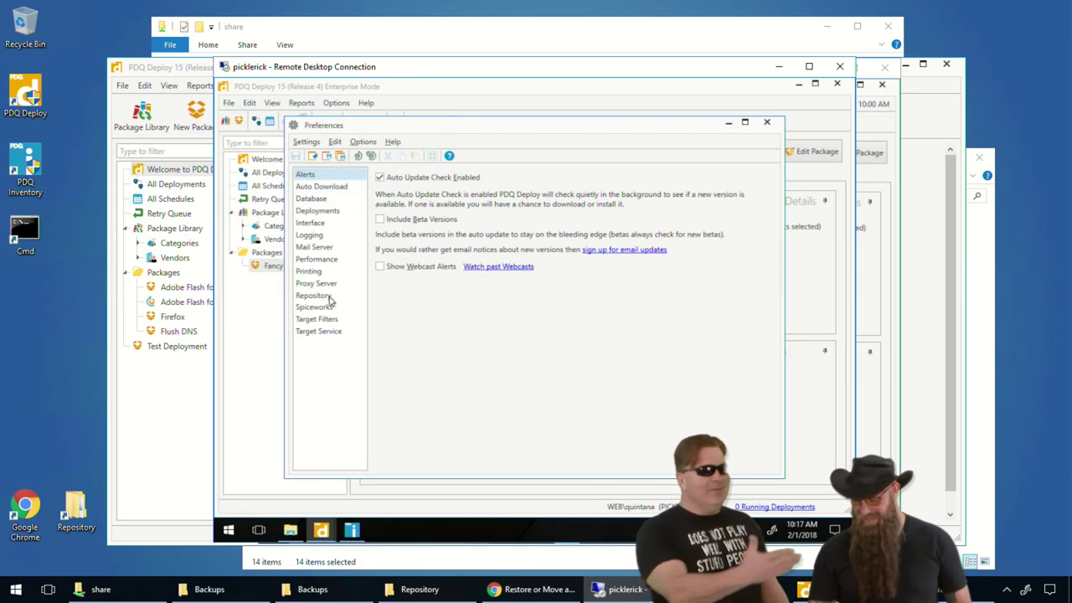
{"action": "left_click", "coordinate": [318, 296]}
{"action": "left_click", "coordinate": [768, 205]}
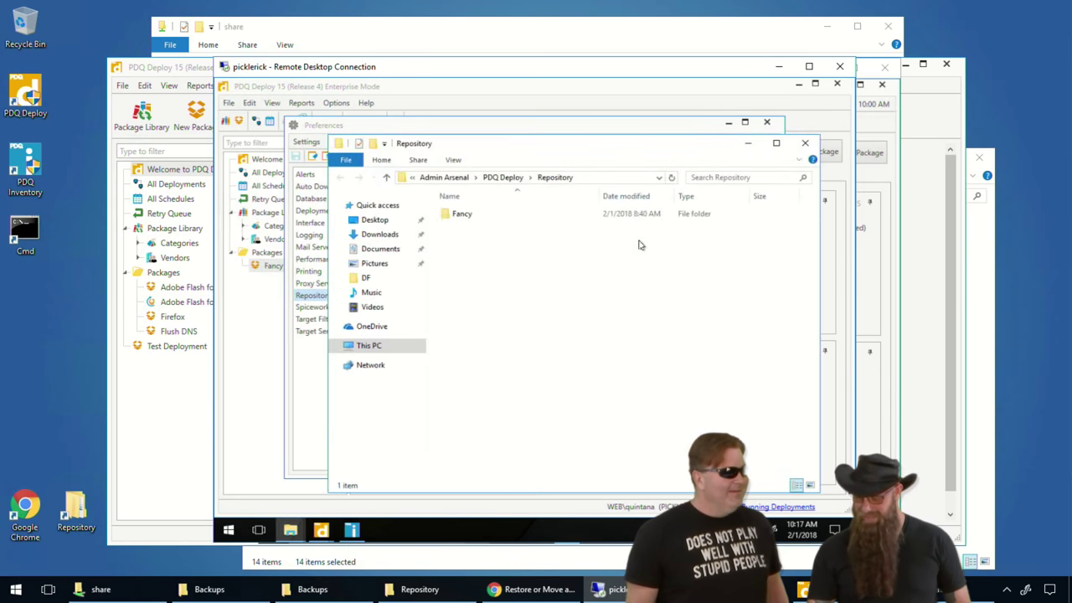
{"action": "left_click", "coordinate": [461, 215]}
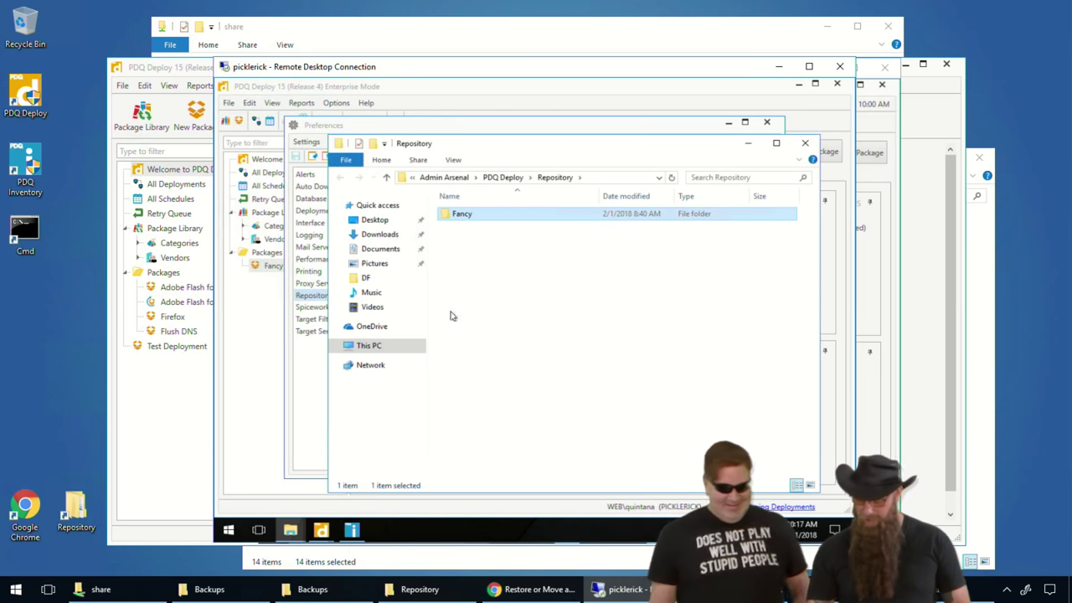
{"action": "mouse_move", "coordinate": [351, 530]}
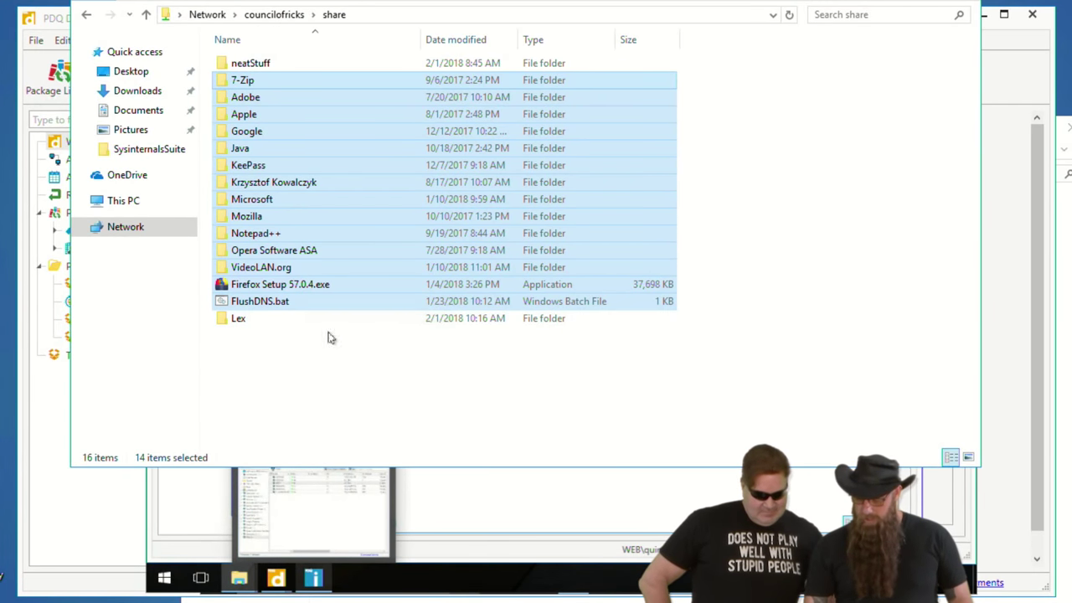
{"action": "left_click", "coordinate": [371, 350]}
{"action": "key", "text": "ctrl+v"}
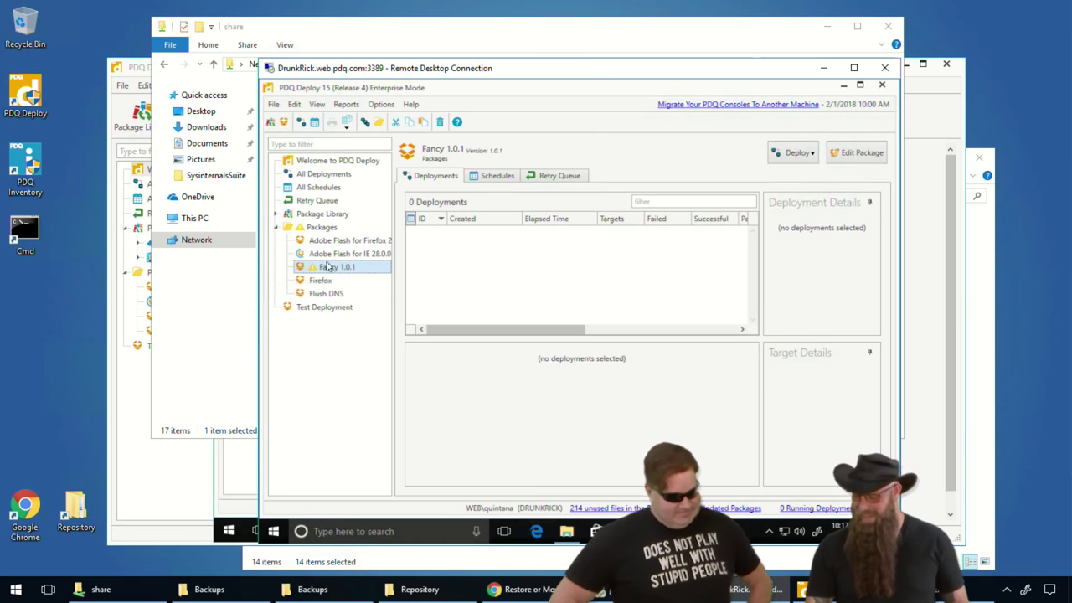
- Restart PDQ Deploy on the DrunkRick server, approving the UAC elevation prompt
{"action": "left_click", "coordinate": [882, 83]}
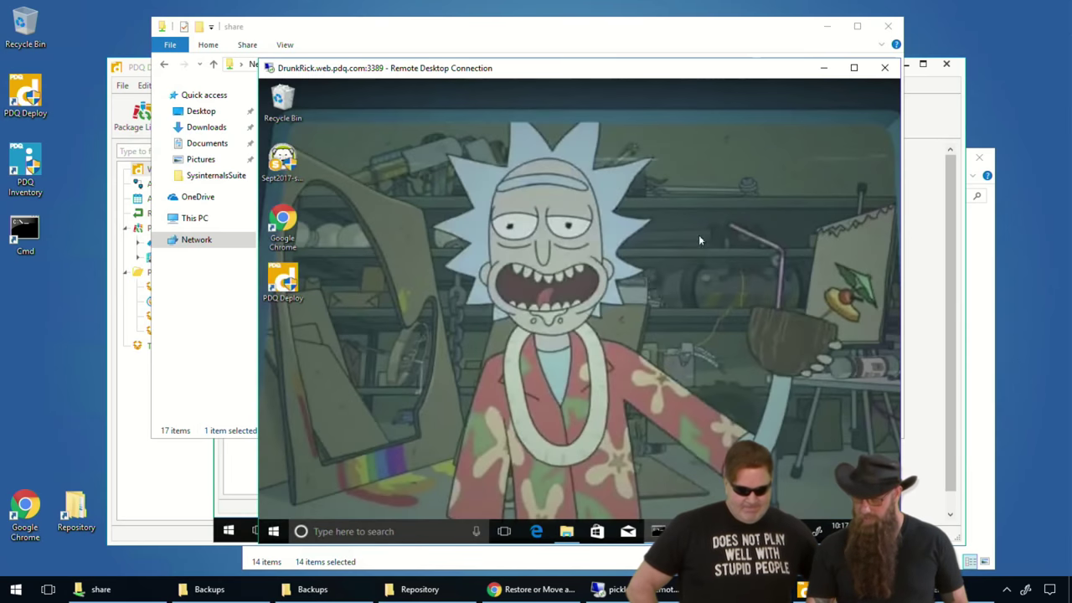
{"action": "double_click", "coordinate": [289, 279]}
{"action": "left_click", "coordinate": [503, 386]}
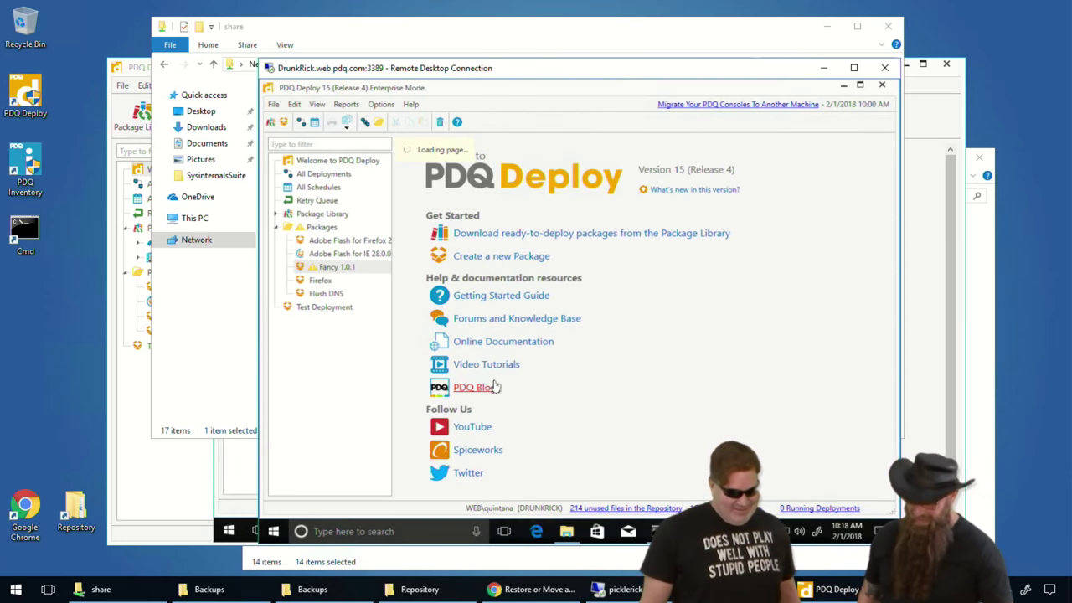
- Open the Fancy 1.0.1 package for editing on its Step 1 install settings
{"action": "left_click", "coordinate": [337, 267]}
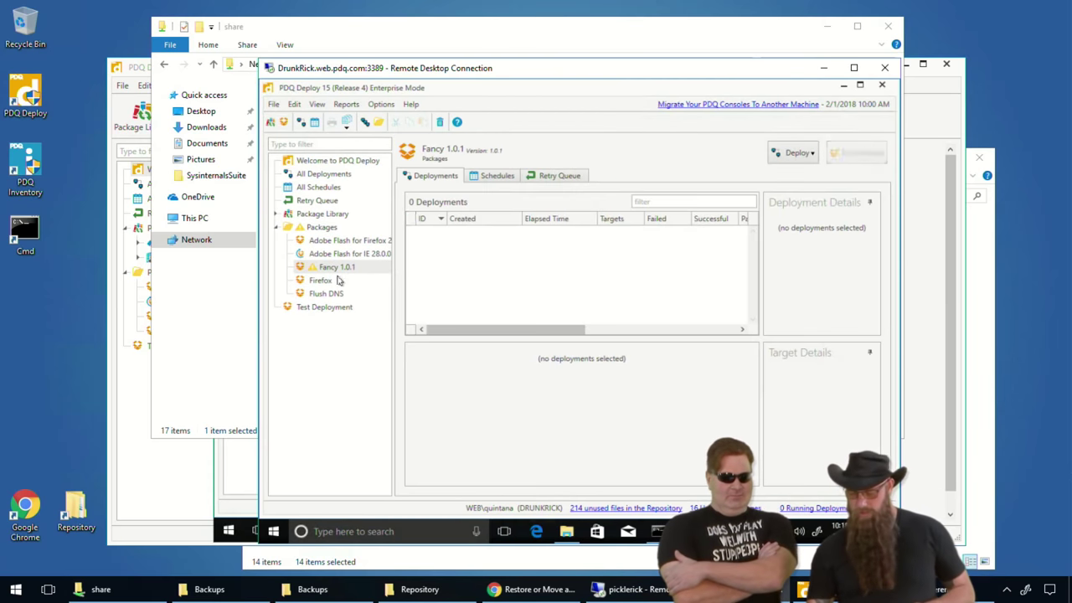
{"action": "left_click", "coordinate": [332, 265]}
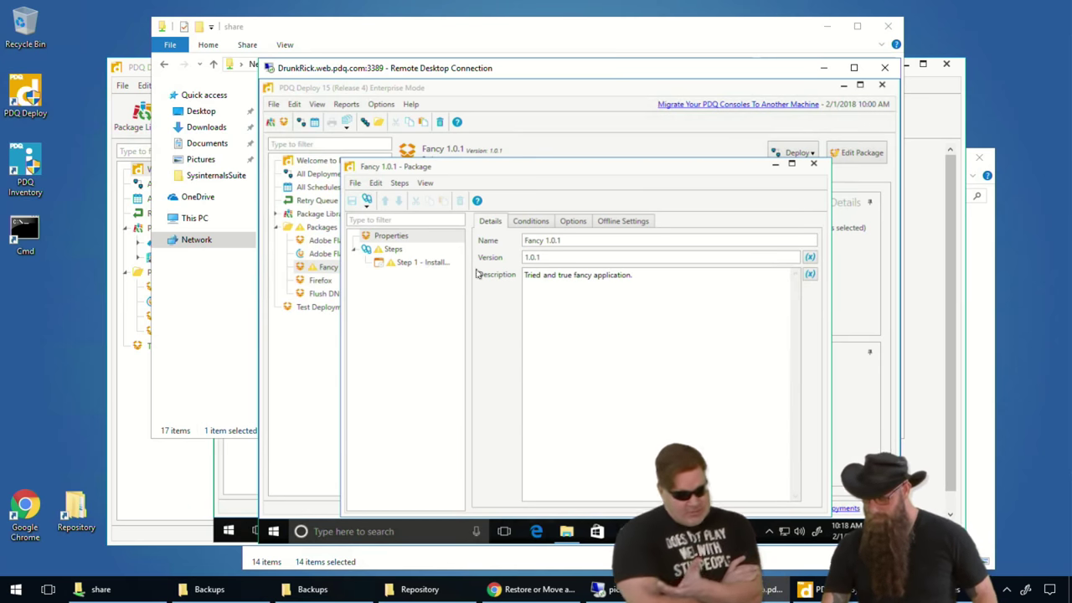
{"action": "left_click", "coordinate": [410, 263]}
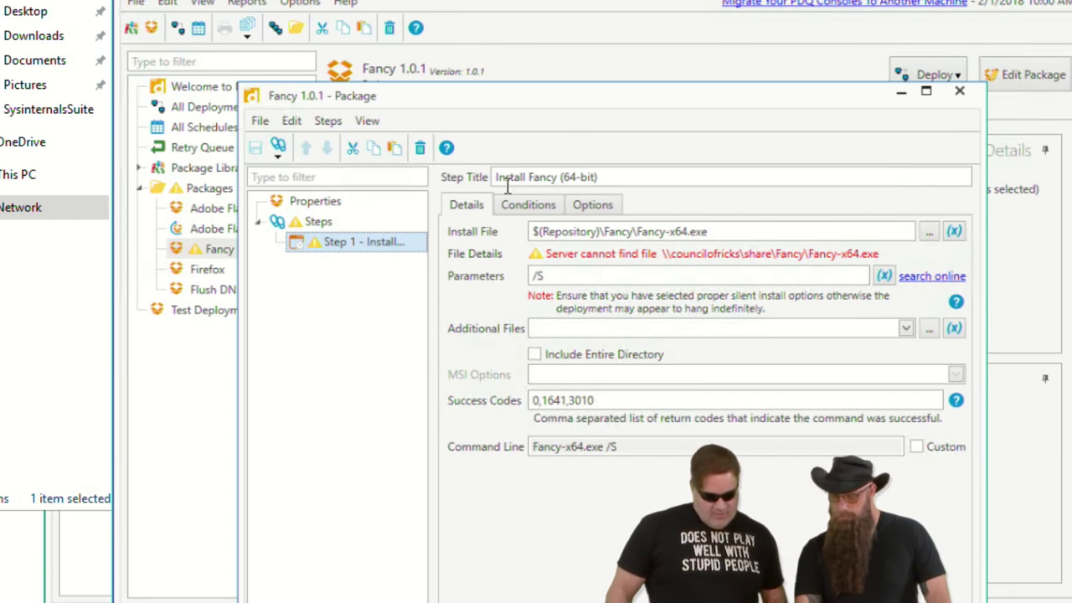
- Check the Fancy folder's full network path in Explorer, then return to the package editor
{"action": "key", "text": "alt+Tab"}
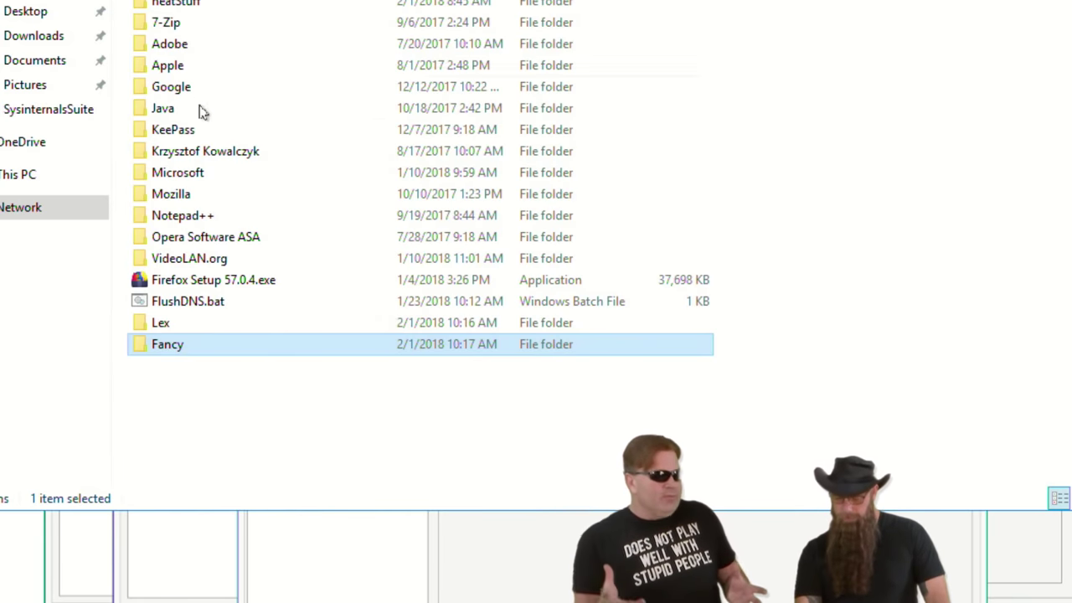
{"action": "double_click", "coordinate": [159, 345]}
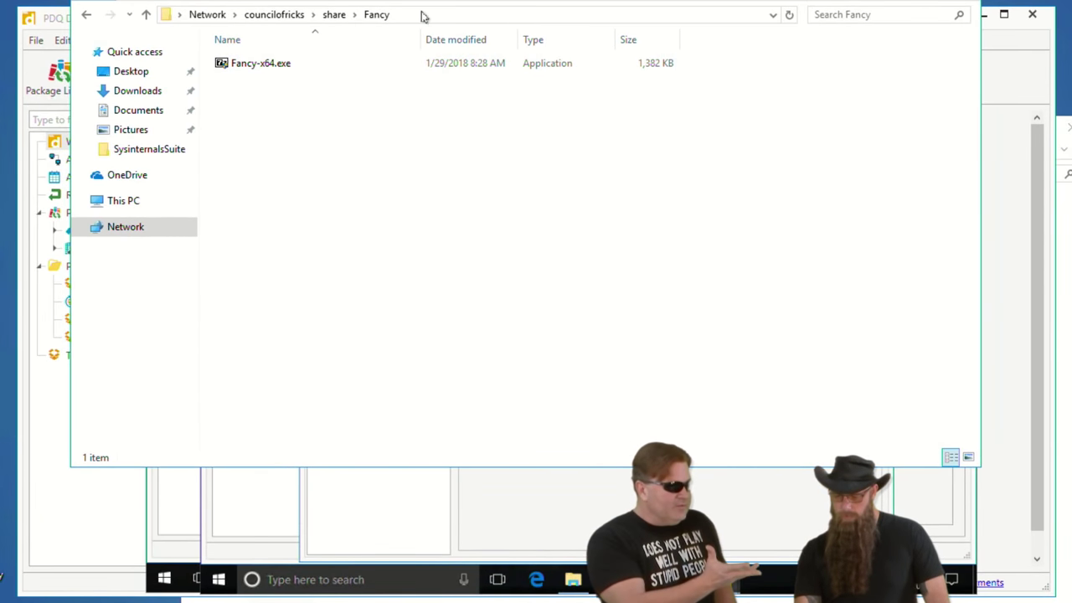
{"action": "left_click", "coordinate": [423, 15]}
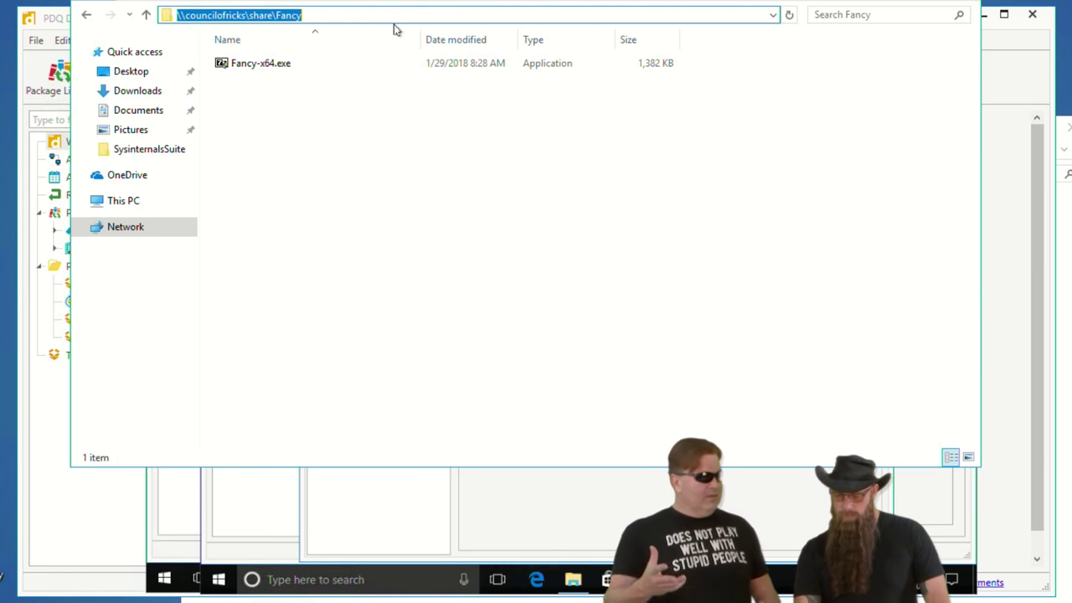
{"action": "left_click", "coordinate": [1002, 82]}
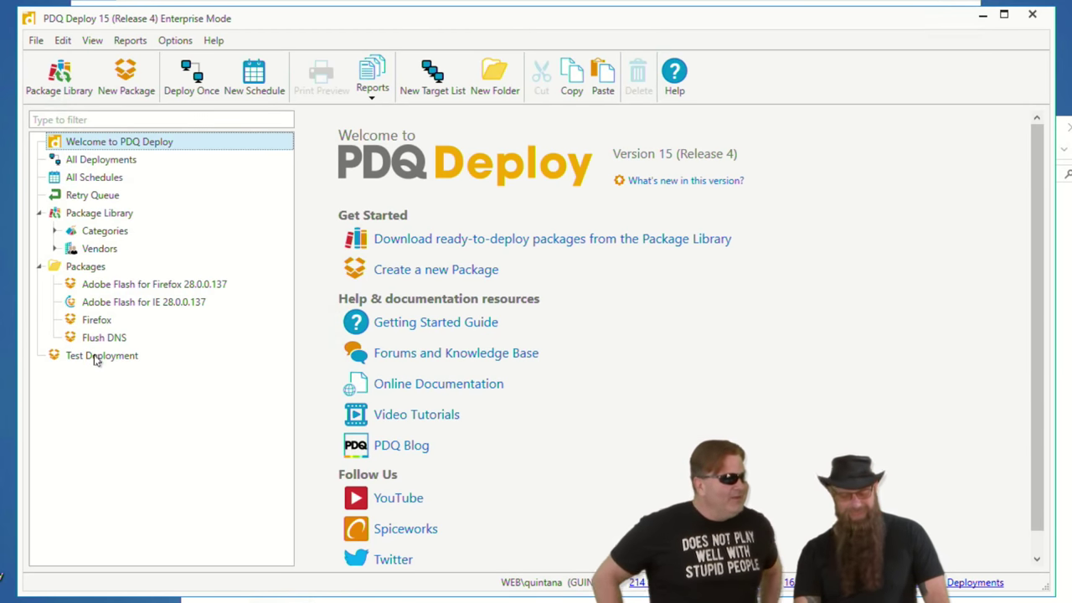
{"action": "left_click", "coordinate": [982, 15]}
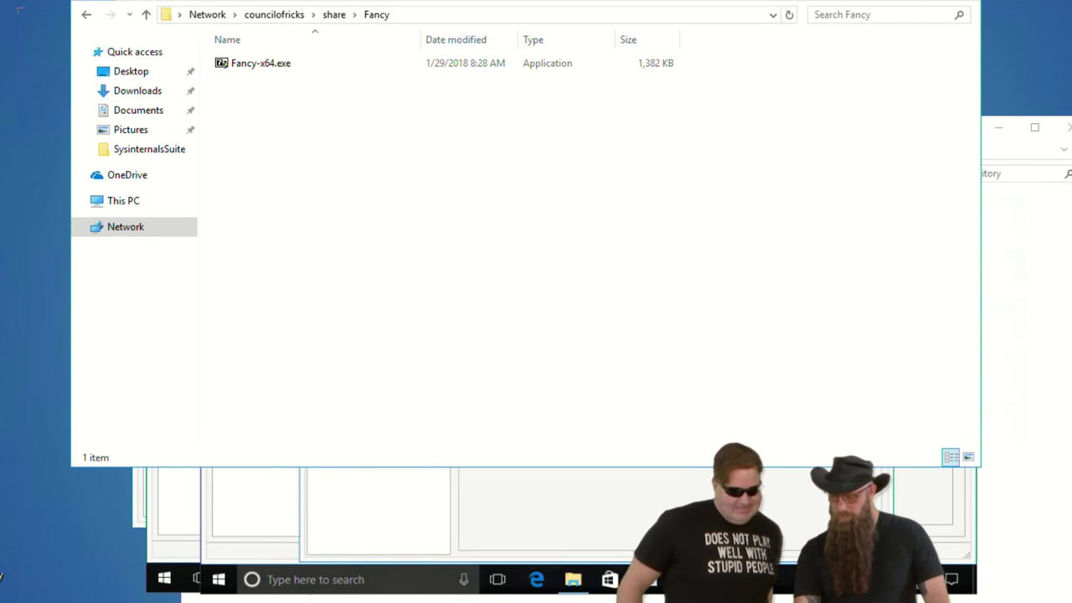
{"action": "key", "text": "alt+Tab"}
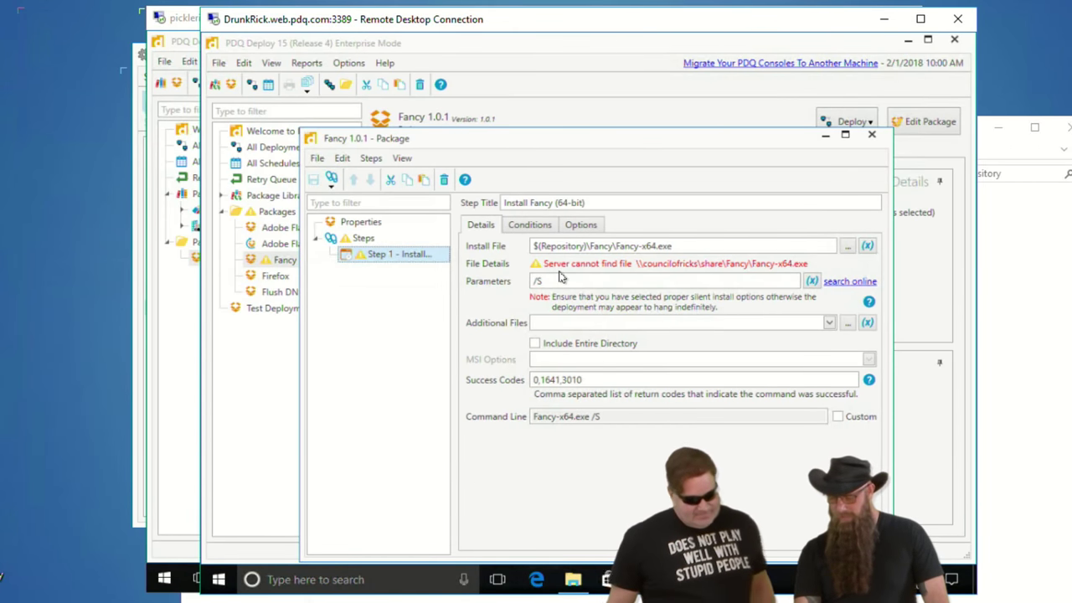
- Set the install step's file to Fancy-x64 from the share's Fancy folder
{"action": "left_click", "coordinate": [848, 248]}
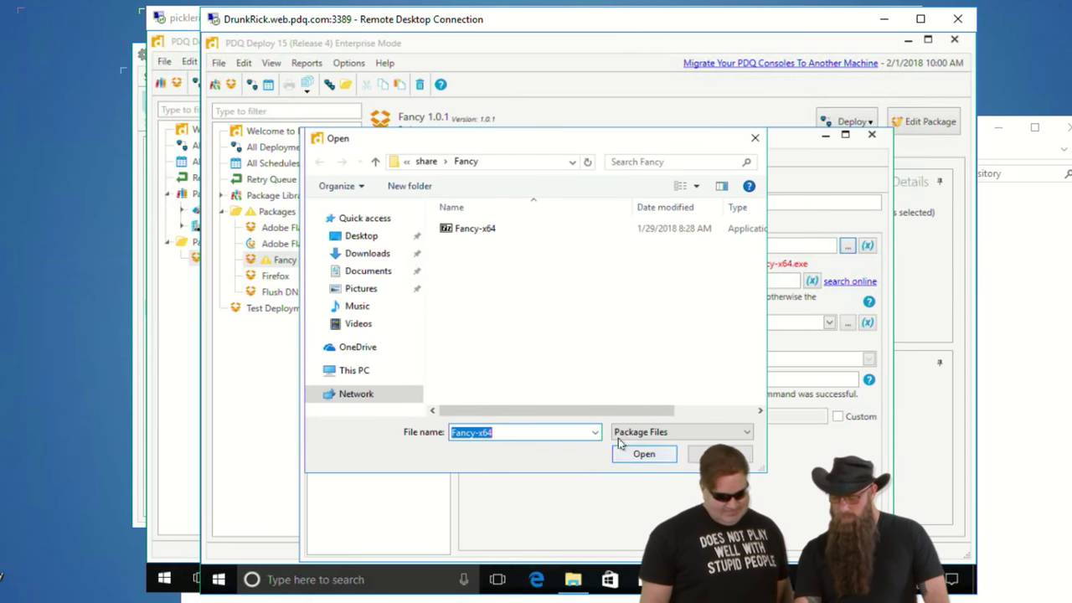
{"action": "left_click", "coordinate": [471, 231]}
{"action": "left_click", "coordinate": [642, 457]}
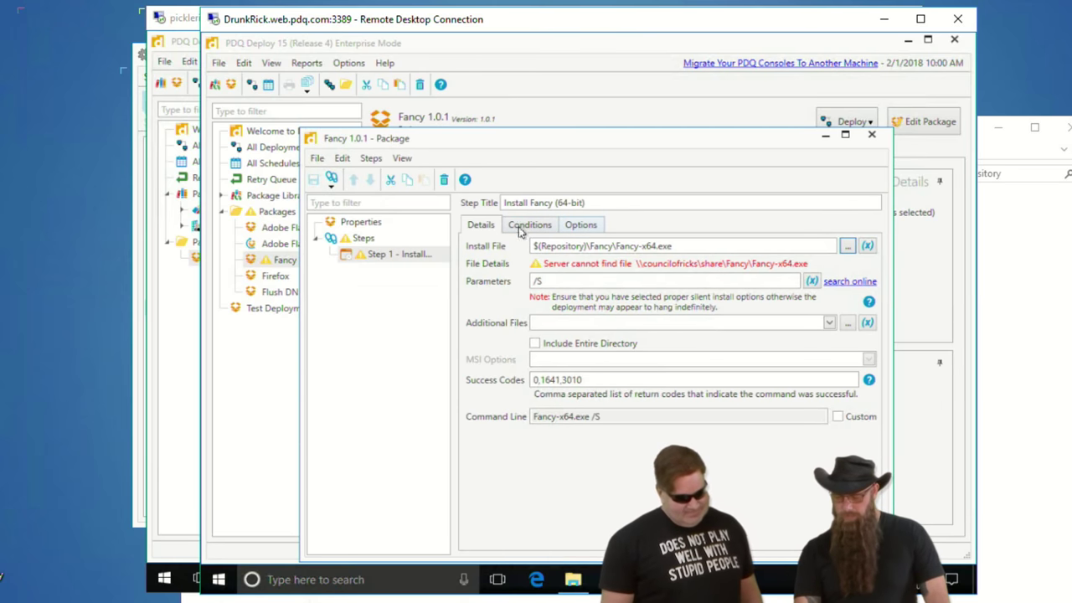
- Review the package properties and Install Fancy (64-bit) step, then save and close the editor
{"action": "left_click", "coordinate": [371, 222]}
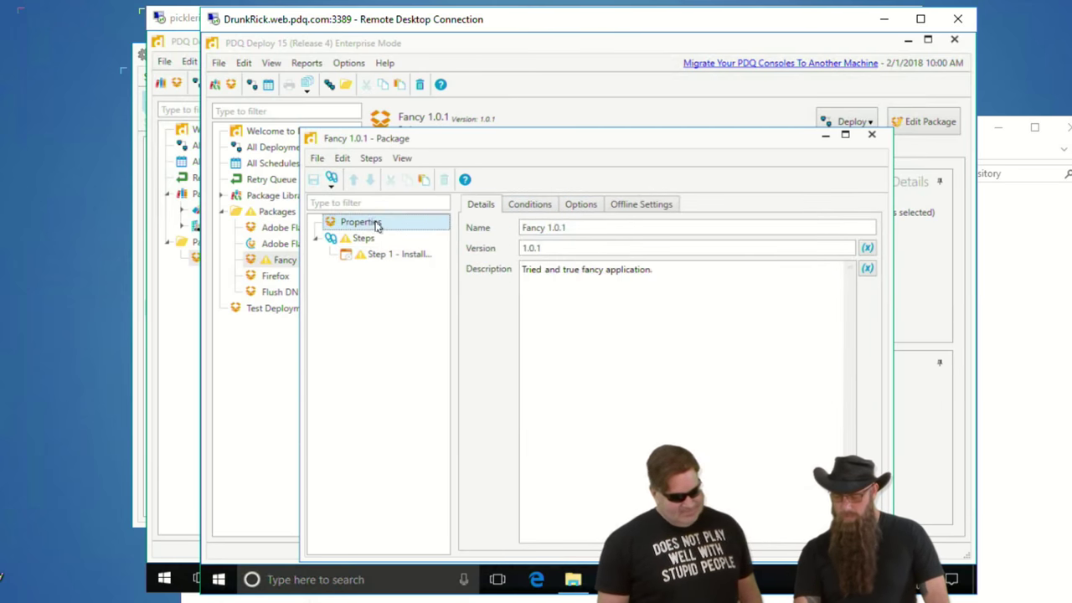
{"action": "left_click", "coordinate": [586, 206]}
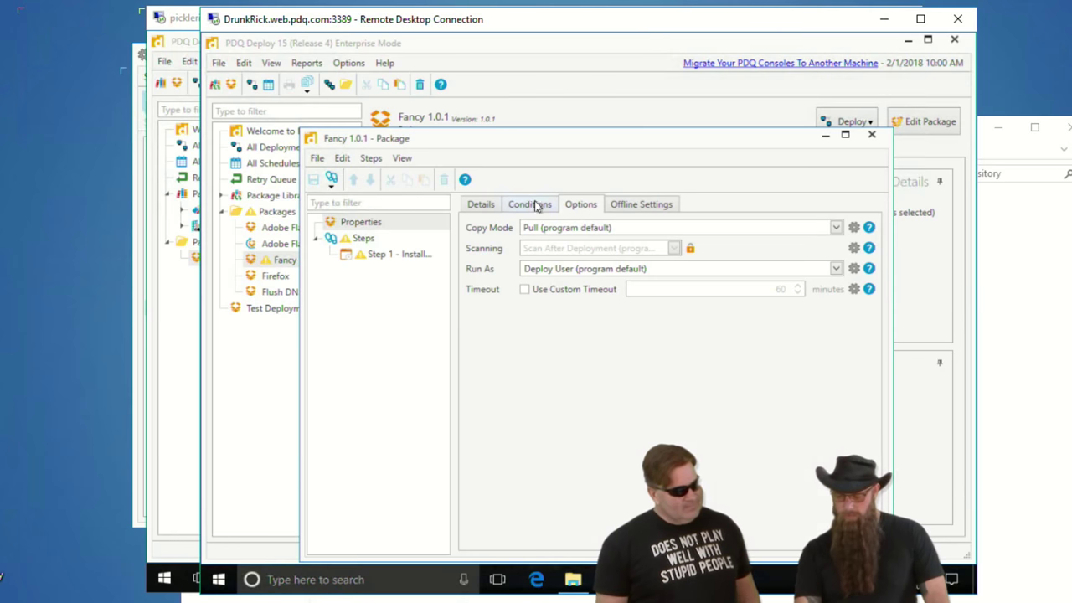
{"action": "left_click", "coordinate": [492, 208]}
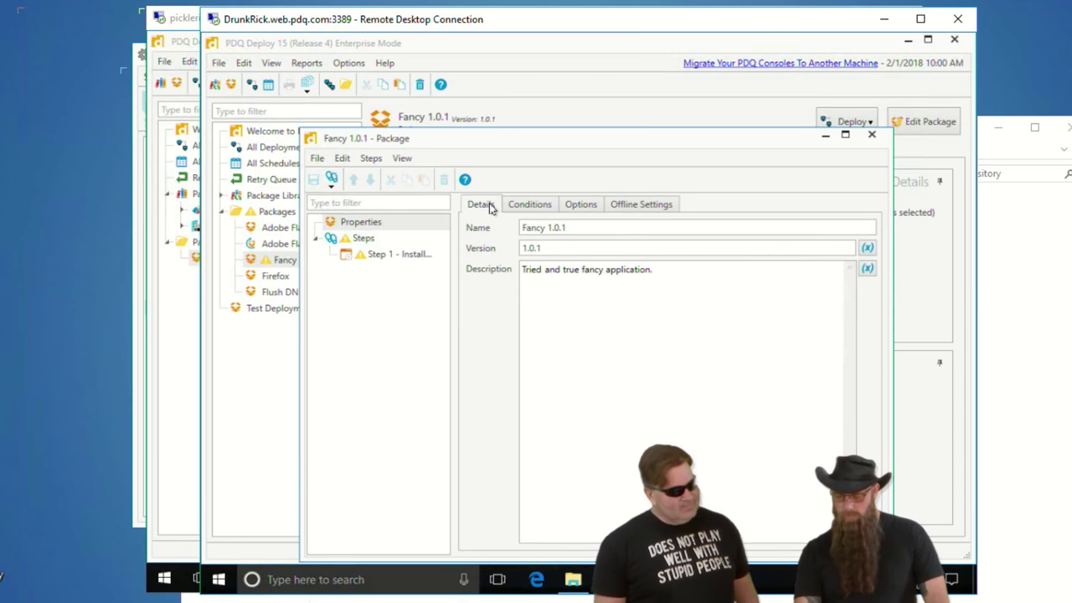
{"action": "left_click", "coordinate": [399, 260]}
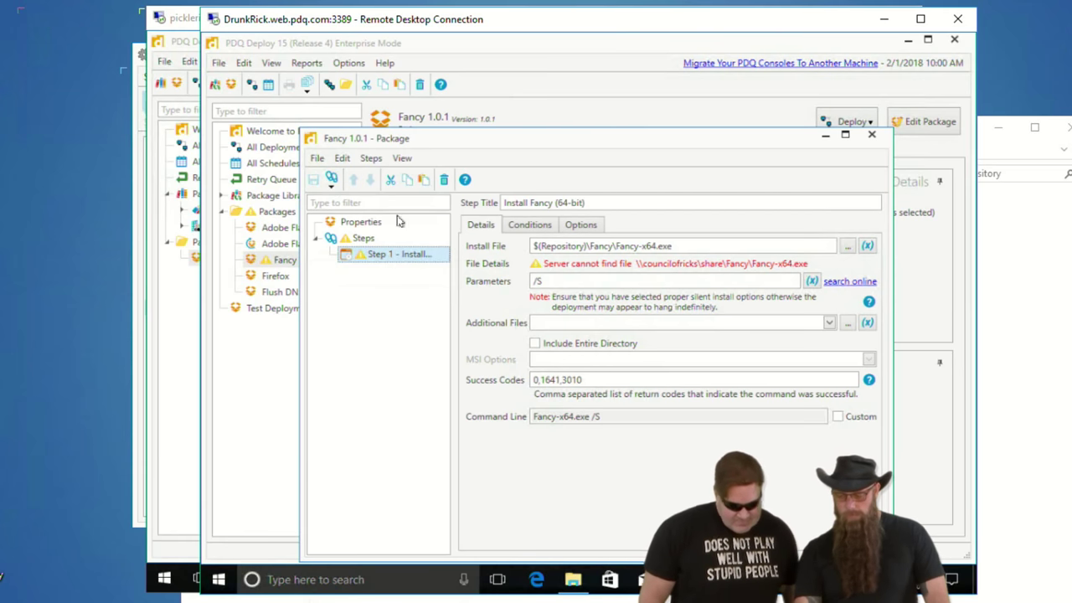
{"action": "left_click", "coordinate": [596, 202]}
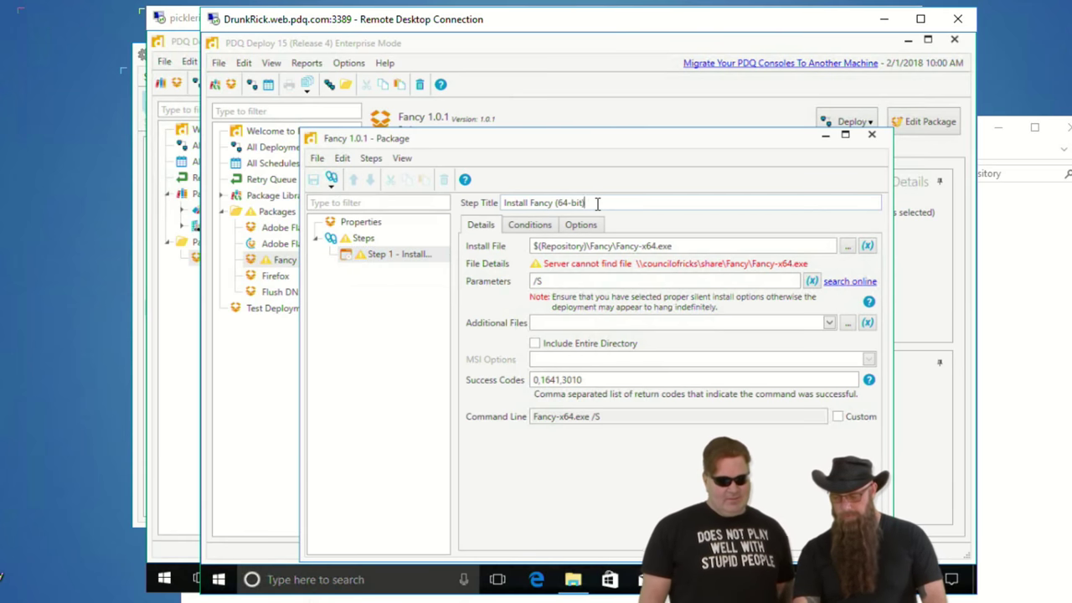
{"action": "left_click", "coordinate": [314, 179]}
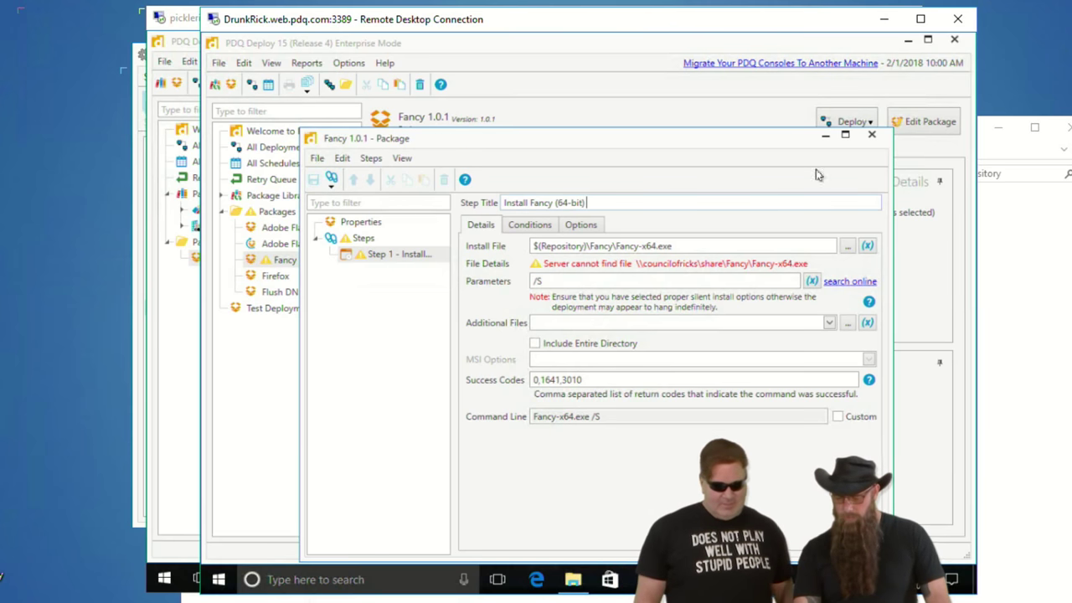
{"action": "left_click", "coordinate": [871, 136]}
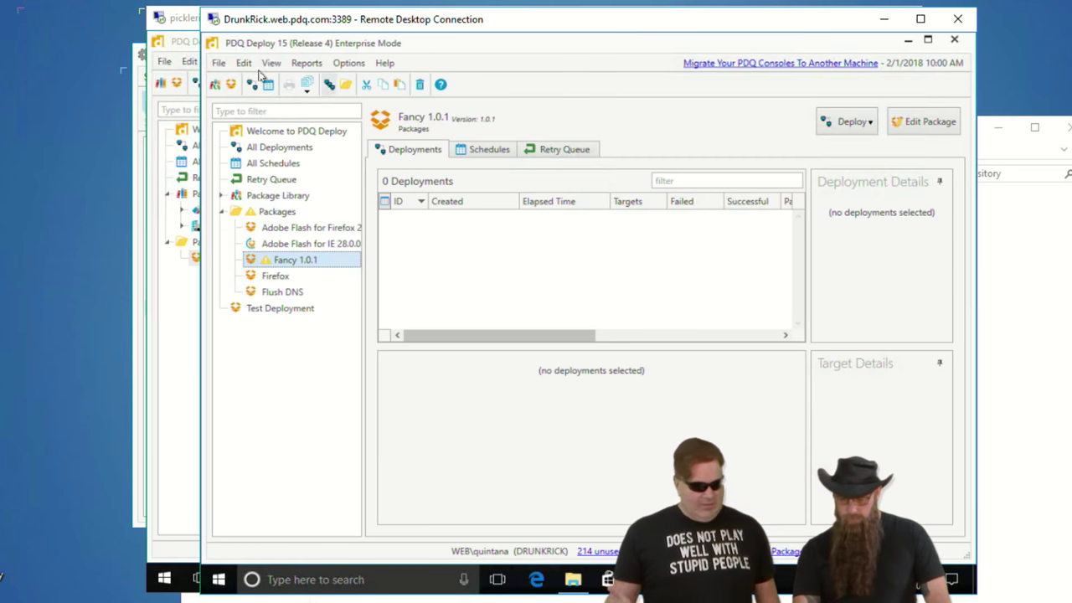
{"action": "left_click", "coordinate": [343, 65]}
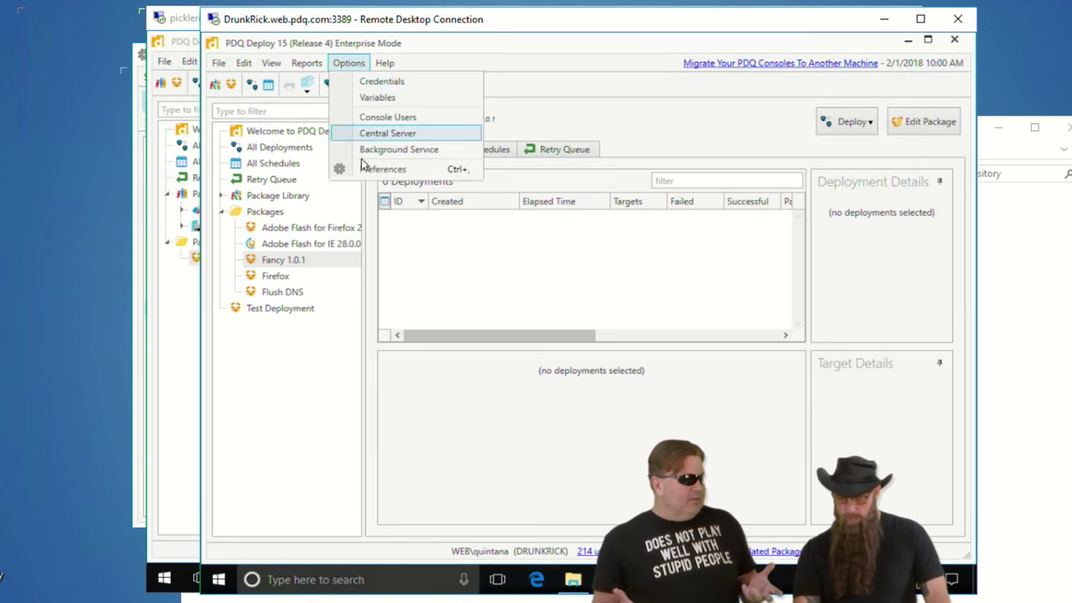
{"action": "left_click", "coordinate": [432, 270]}
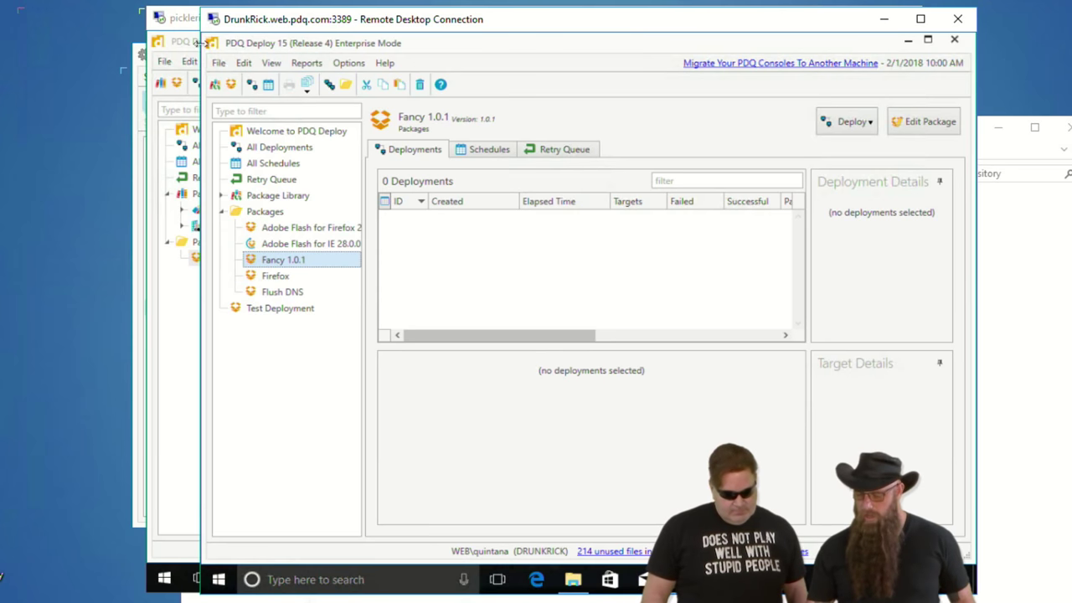
{"action": "left_click", "coordinate": [174, 42]}
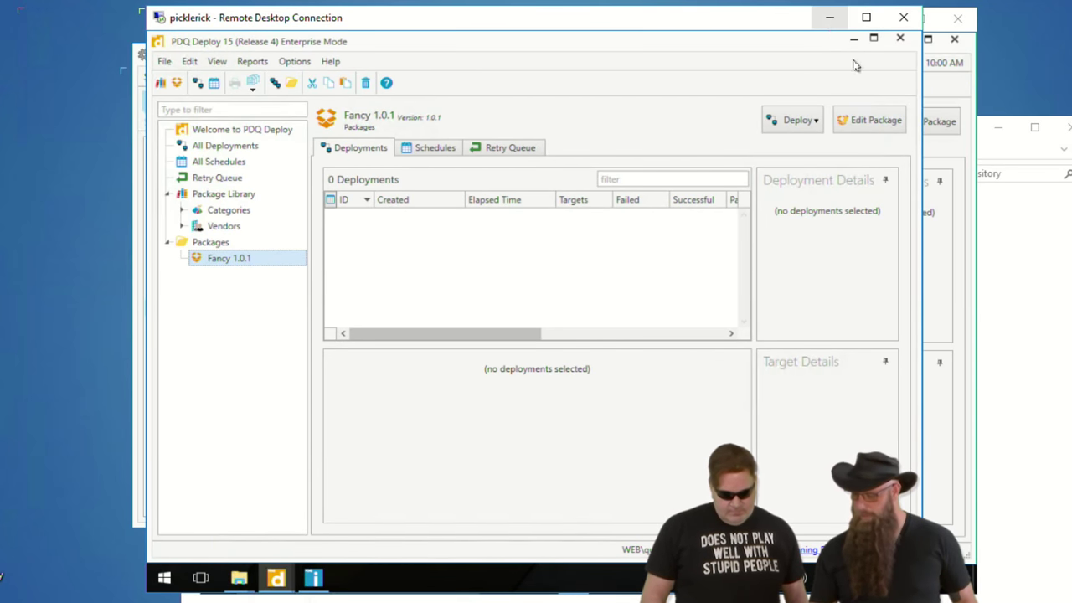
- Minimize the remote sessions, close Preferences, and open the share folder in Explorer
{"action": "left_click", "coordinate": [830, 23]}
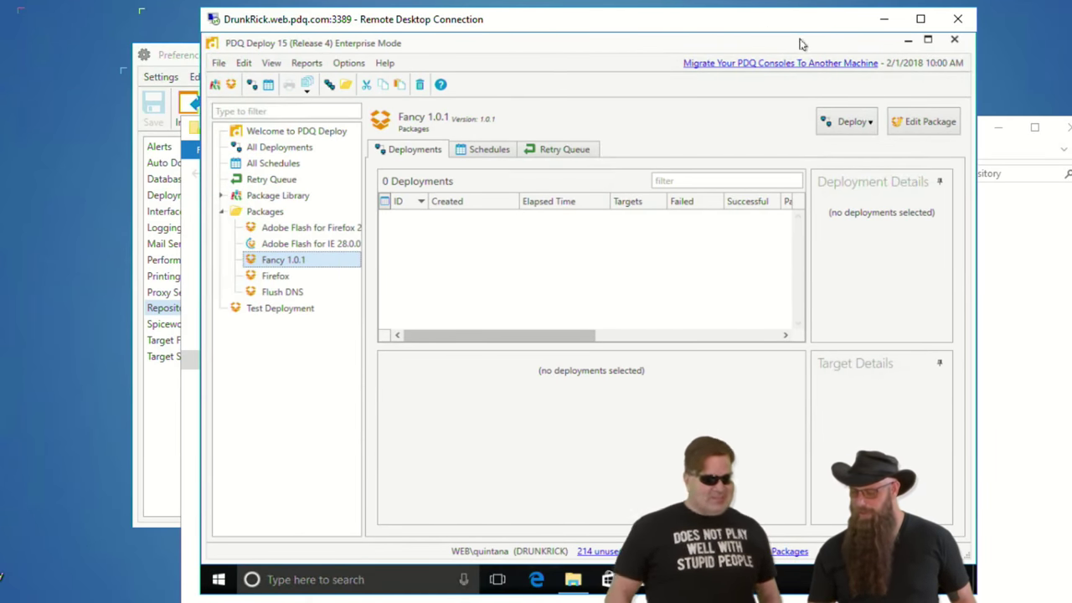
{"action": "left_click", "coordinate": [882, 21]}
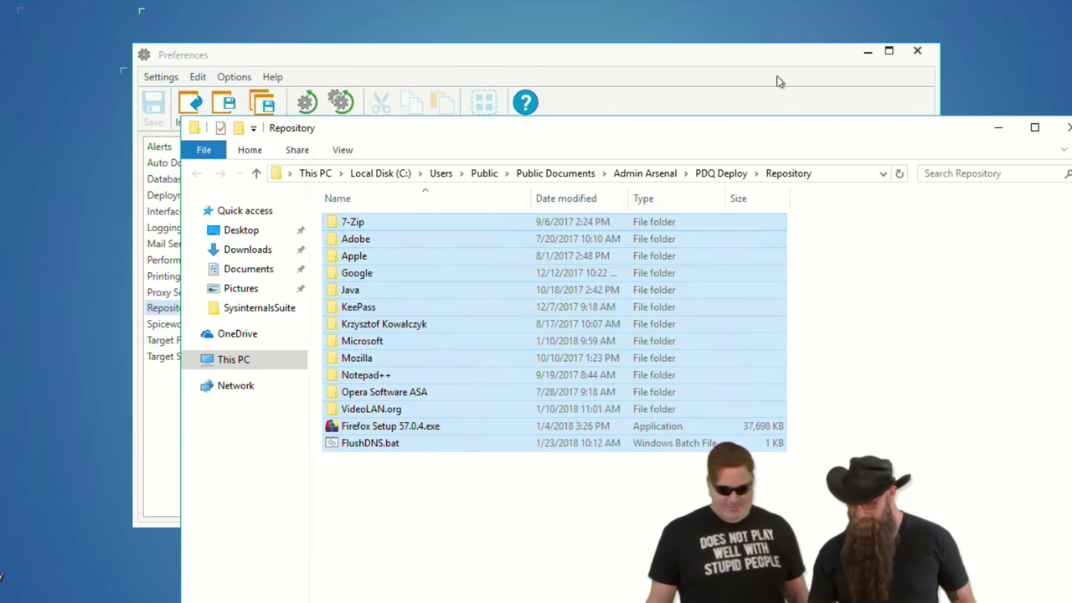
{"action": "left_click", "coordinate": [991, 132]}
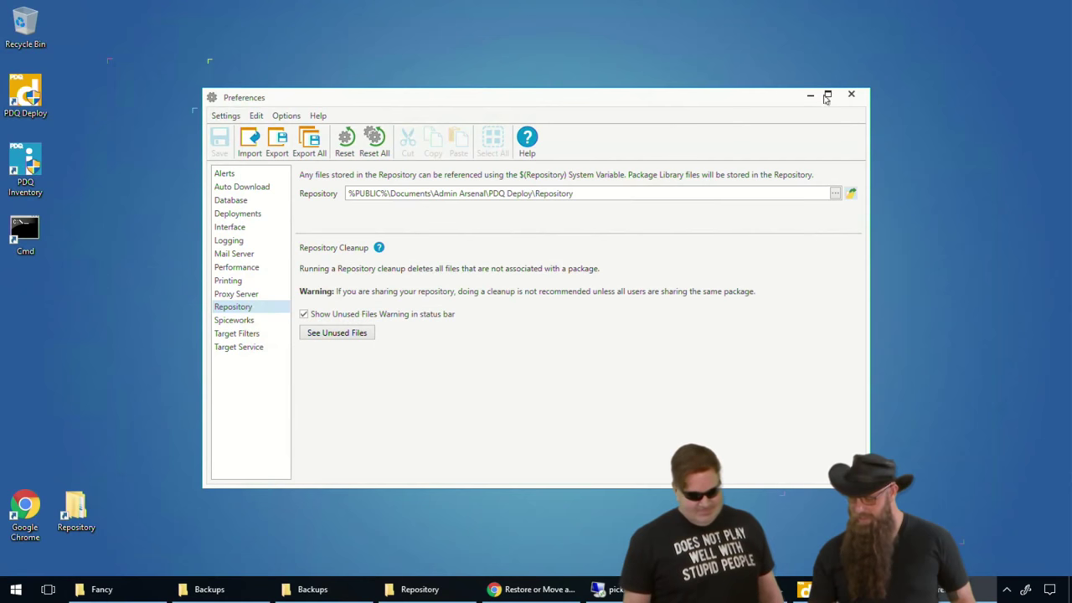
{"action": "left_click", "coordinate": [852, 96]}
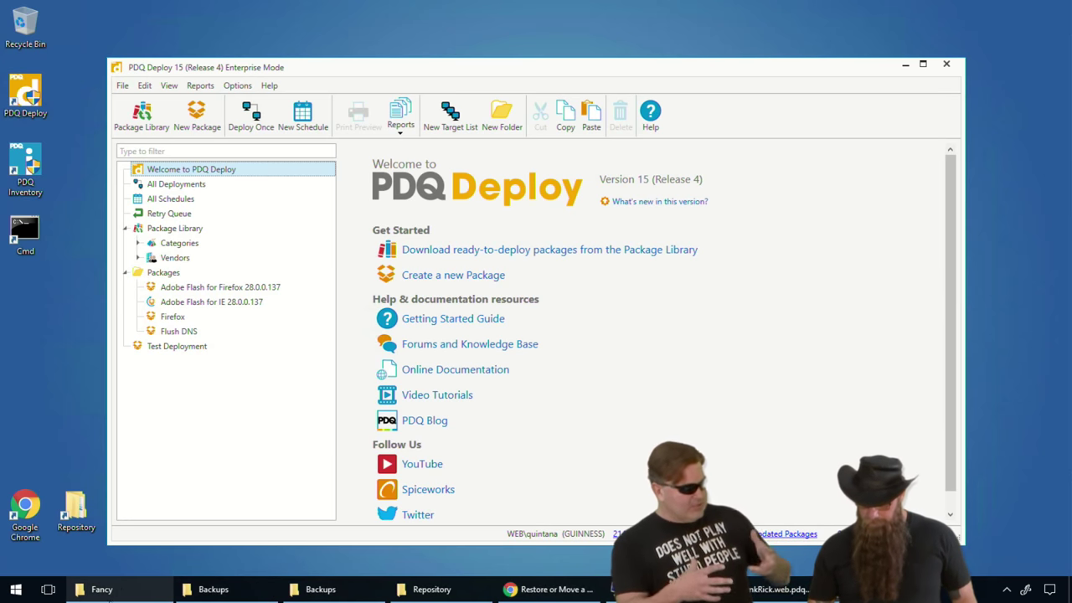
{"action": "left_click", "coordinate": [132, 589]}
{"action": "left_click", "coordinate": [369, 64]}
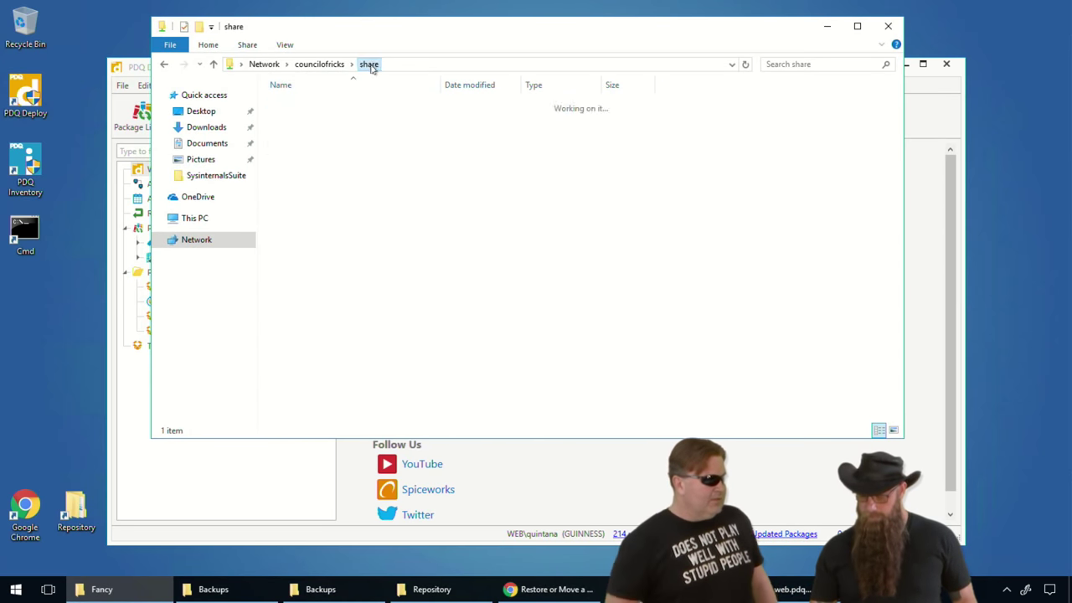
- Create a new folder named CustomPkg in the share
{"action": "right_click", "coordinate": [366, 381]}
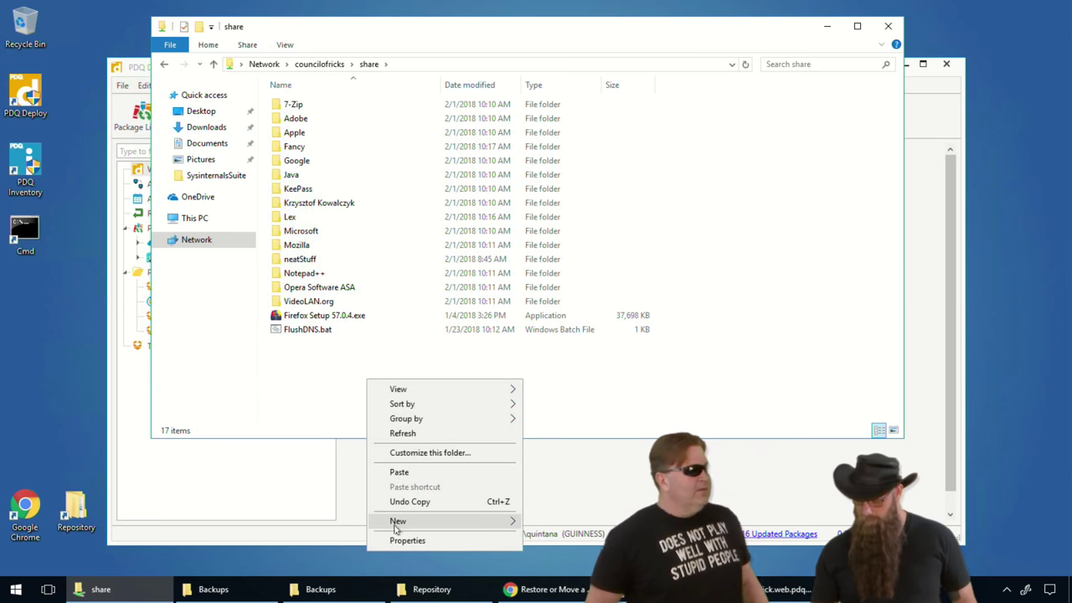
{"action": "mouse_move", "coordinate": [395, 523]}
{"action": "left_click", "coordinate": [553, 428]}
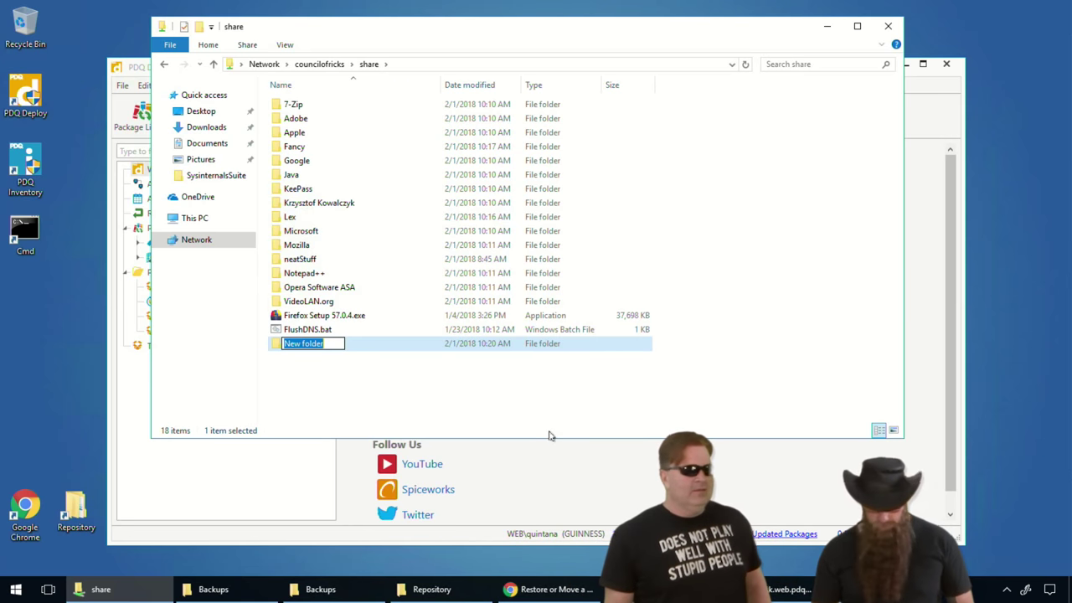
{"action": "type", "text": "CustomP"}
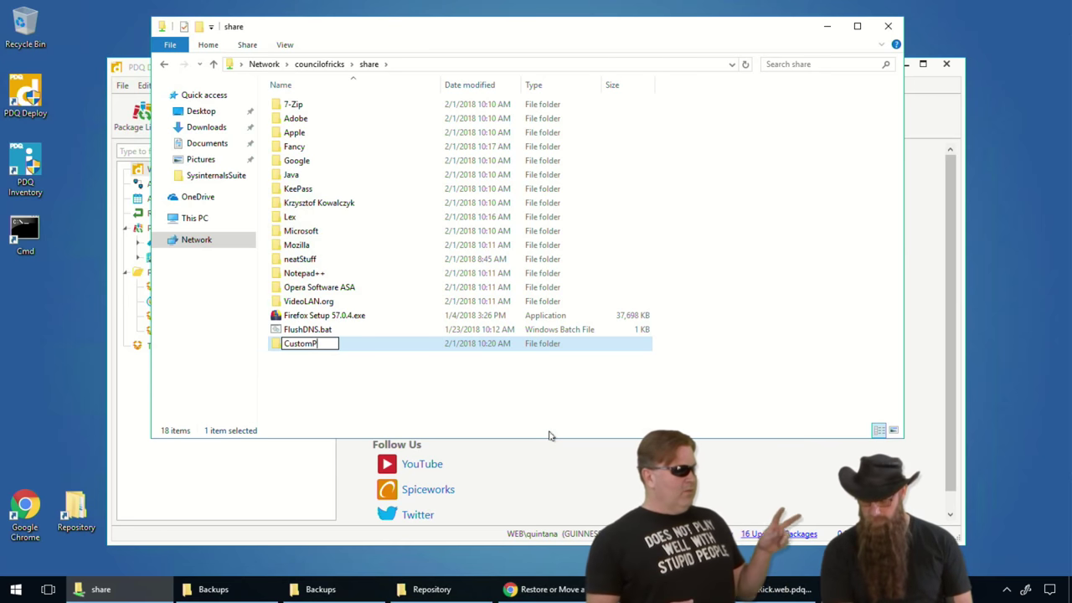
{"action": "type", "text": "a"}
{"action": "key", "text": "BackSpace"}
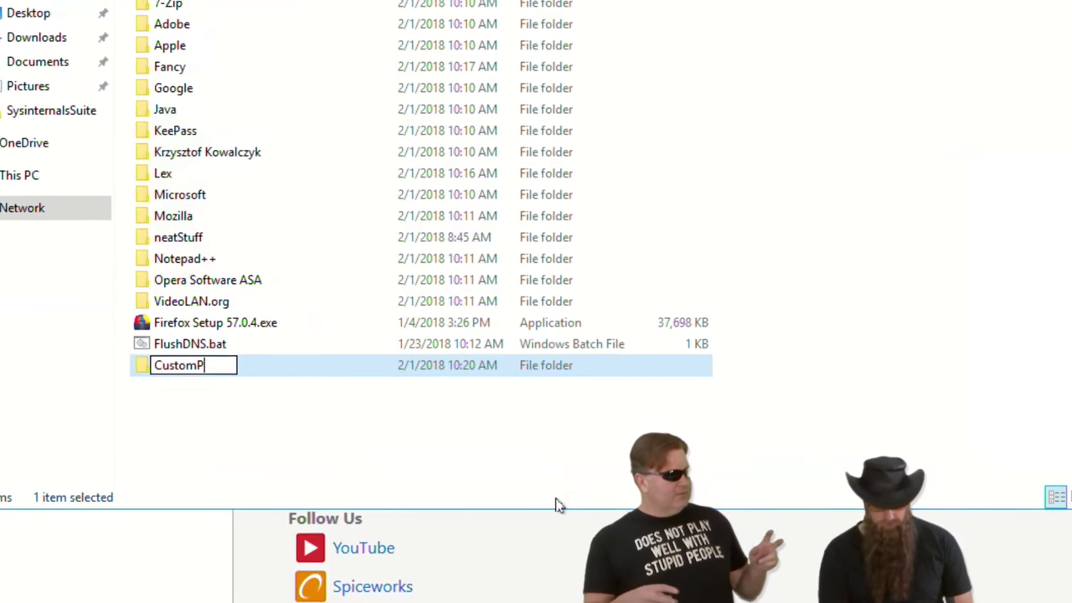
{"action": "type", "text": "kg"}
{"action": "key", "text": "Return"}
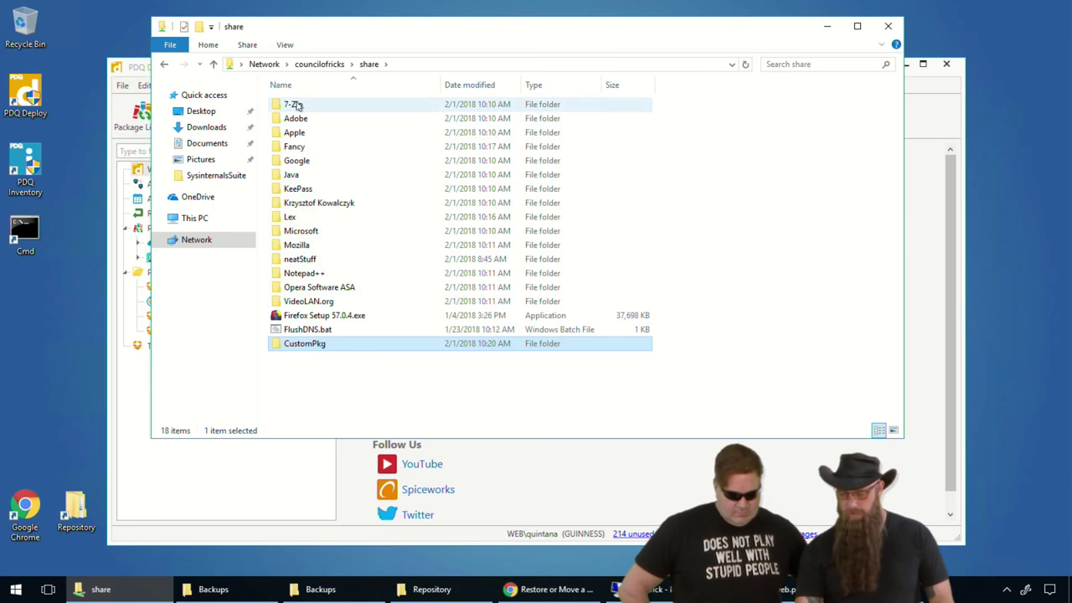
- Copy the 7-Zip folder into CustomPkg and open CustomPkg
{"action": "left_click_drag", "start_coordinate": [300, 106], "coordinate": [311, 344]}
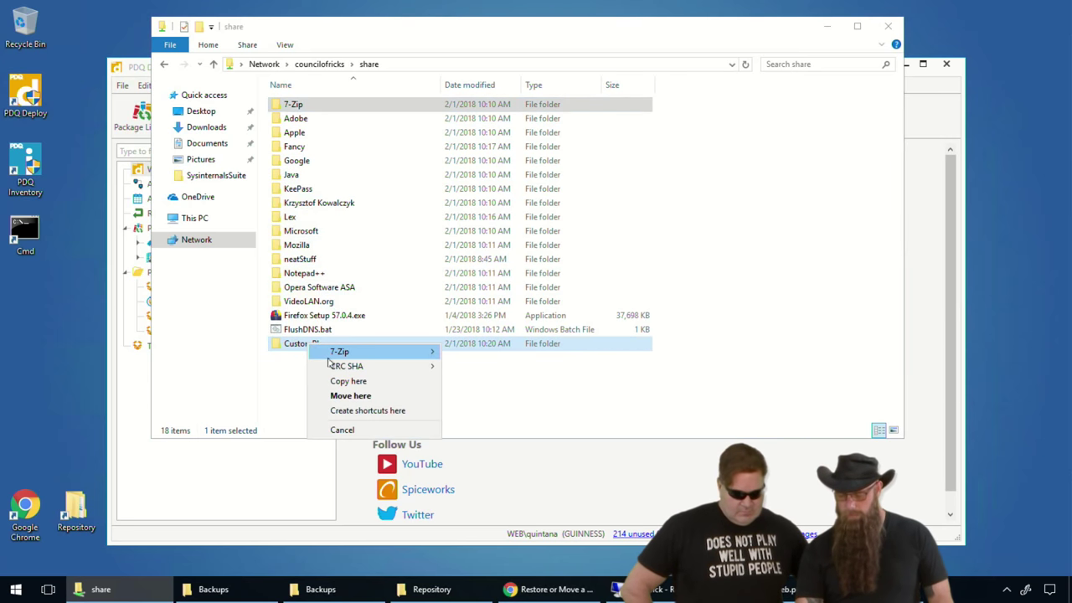
{"action": "left_click", "coordinate": [347, 378]}
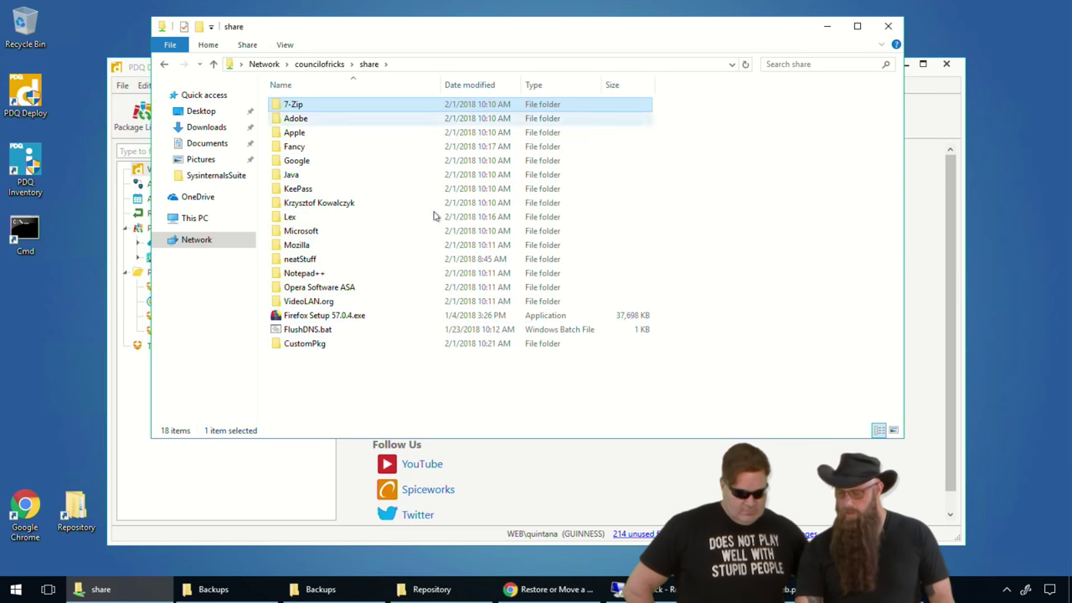
{"action": "double_click", "coordinate": [308, 345]}
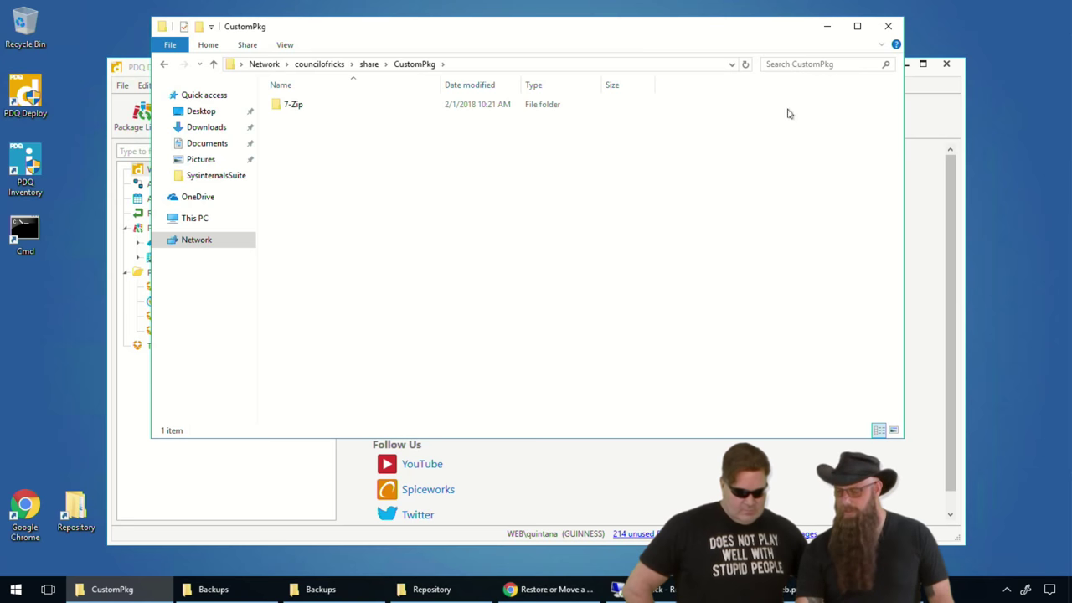
{"action": "left_click", "coordinate": [915, 115]}
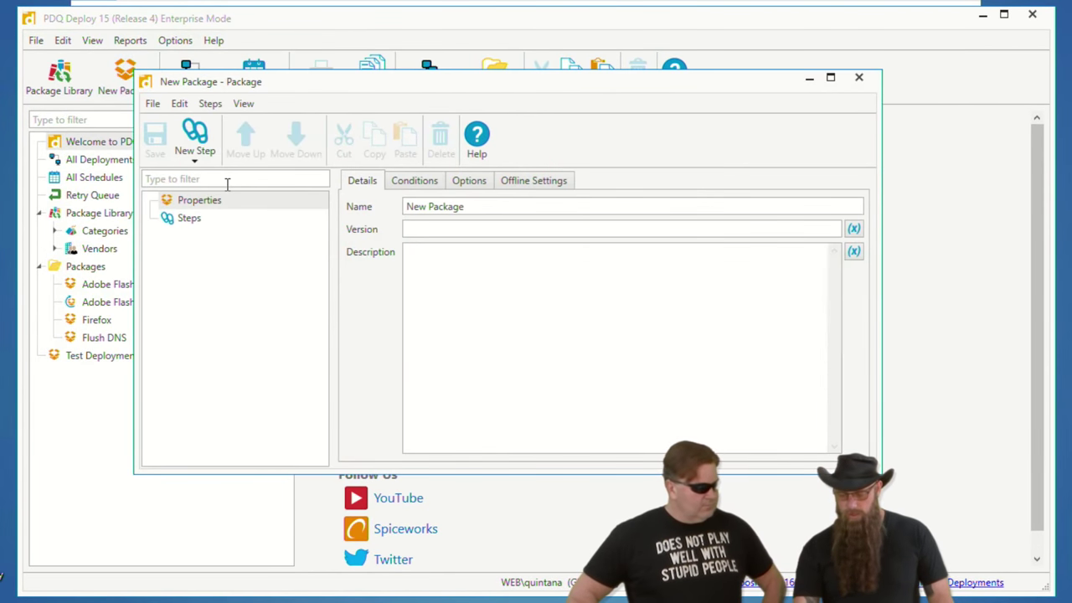
- Add an Install step with the path \\councilofricks\share\custompkg\7-zip
{"action": "left_click", "coordinate": [196, 158]}
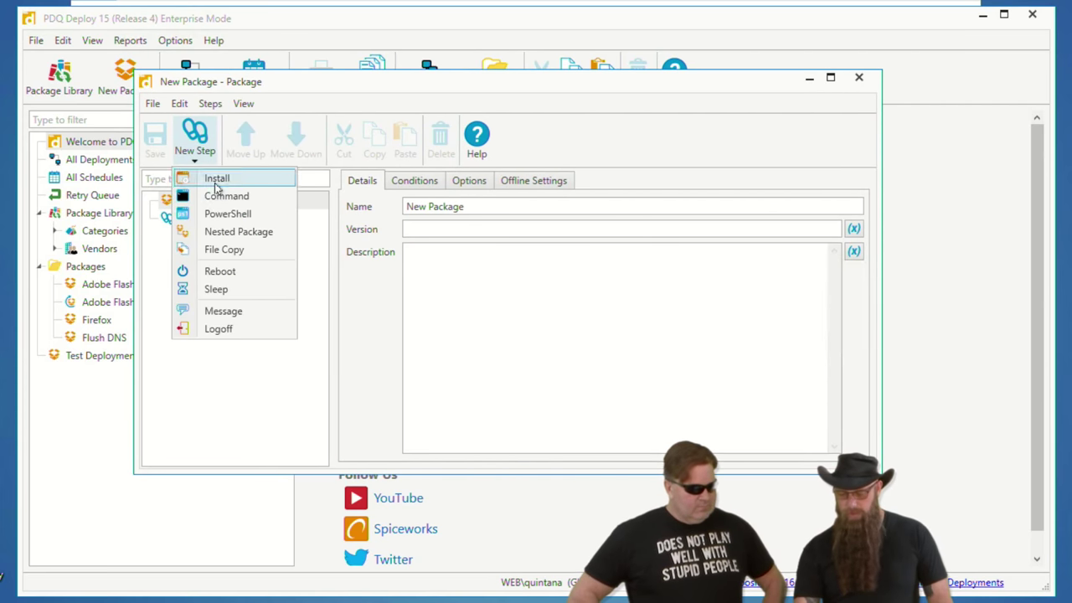
{"action": "left_click", "coordinate": [216, 179]}
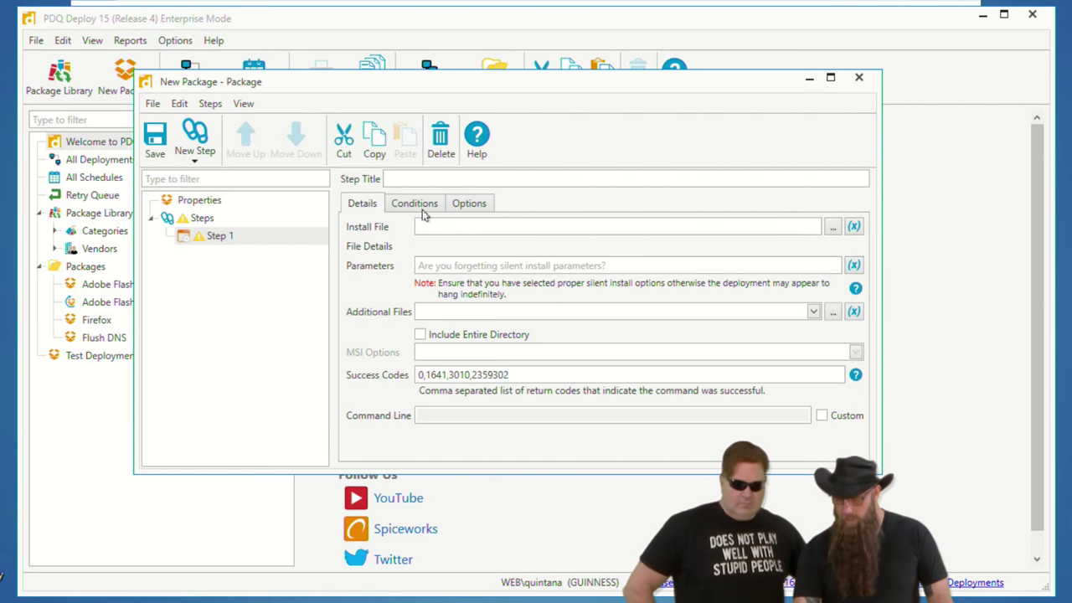
{"action": "left_click", "coordinate": [604, 229]}
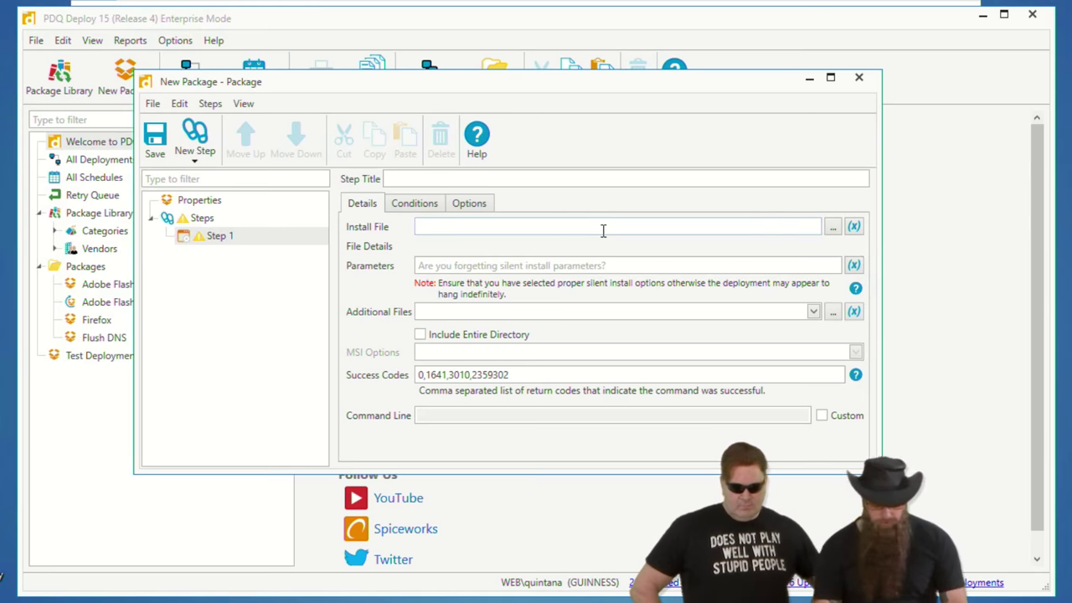
{"action": "type", "text": "\\\\coun"}
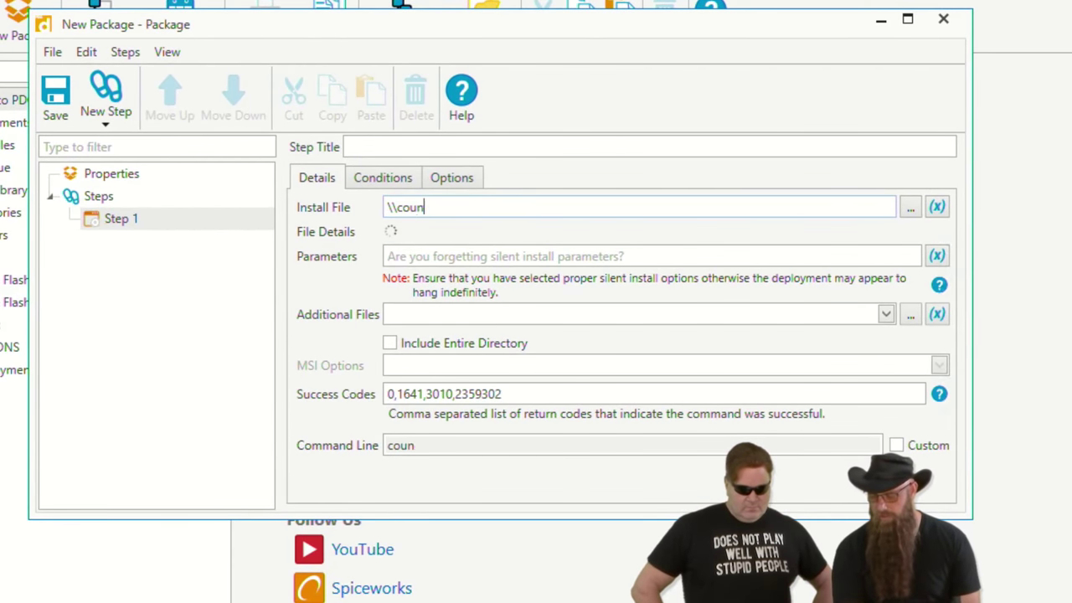
{"action": "type", "text": "cilofrick"}
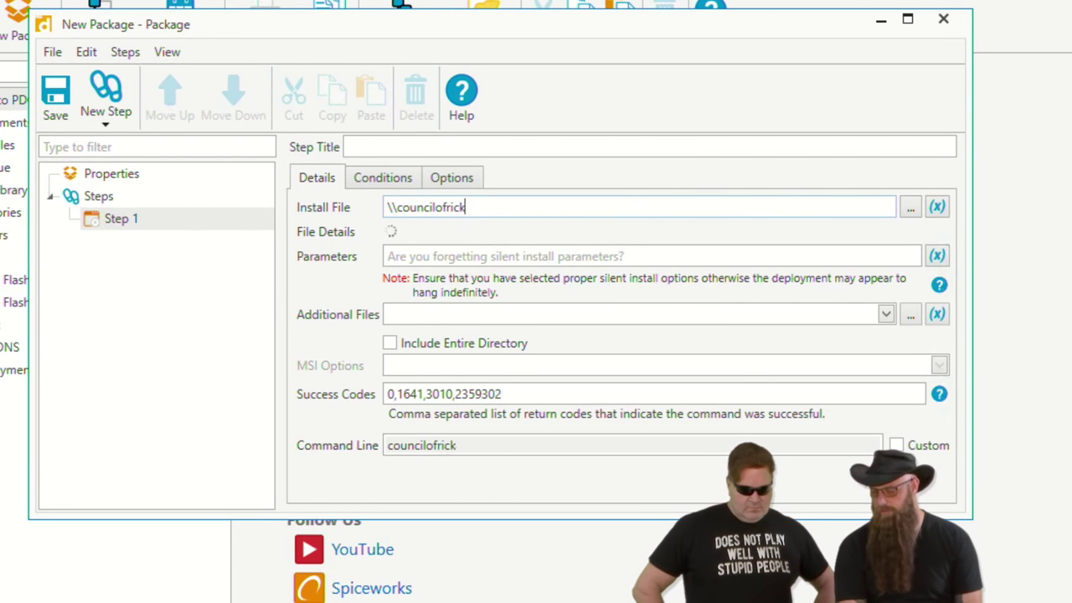
{"action": "type", "text": "s\\"}
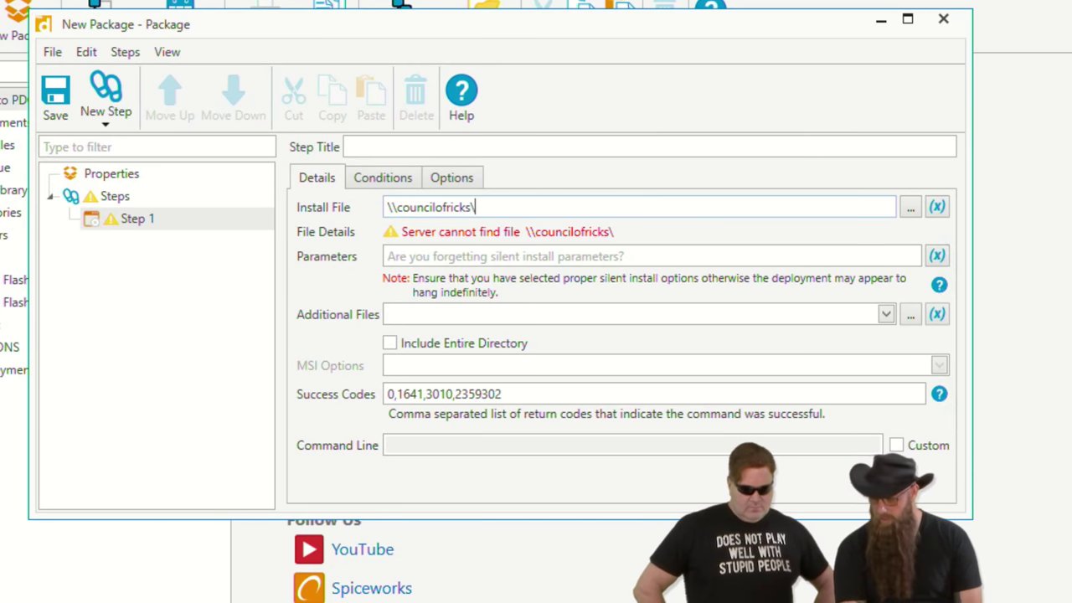
{"action": "type", "text": "share"}
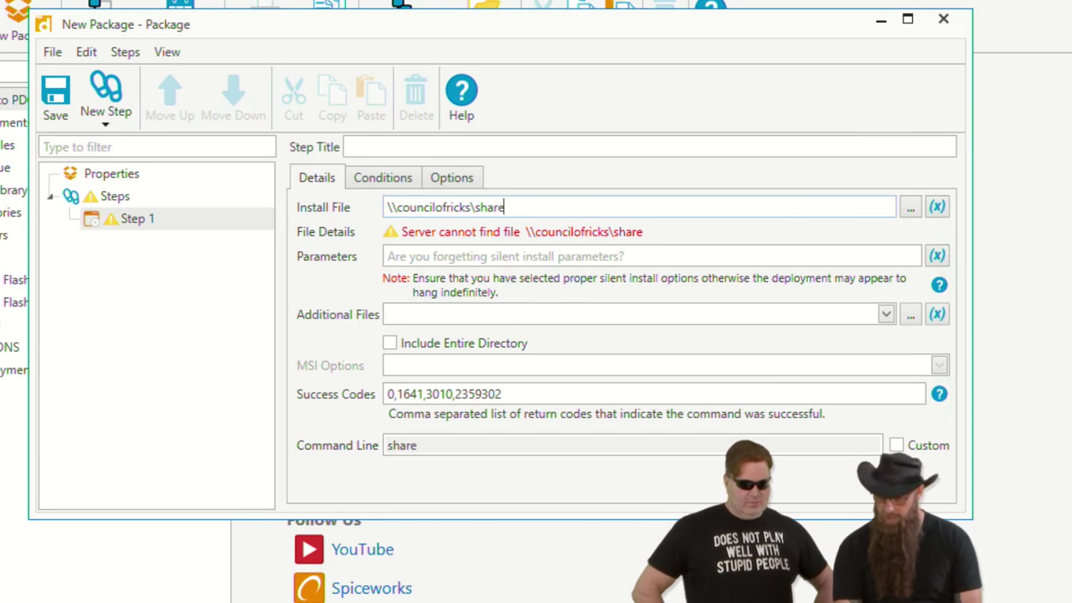
{"action": "type", "text": "\\custompkg"}
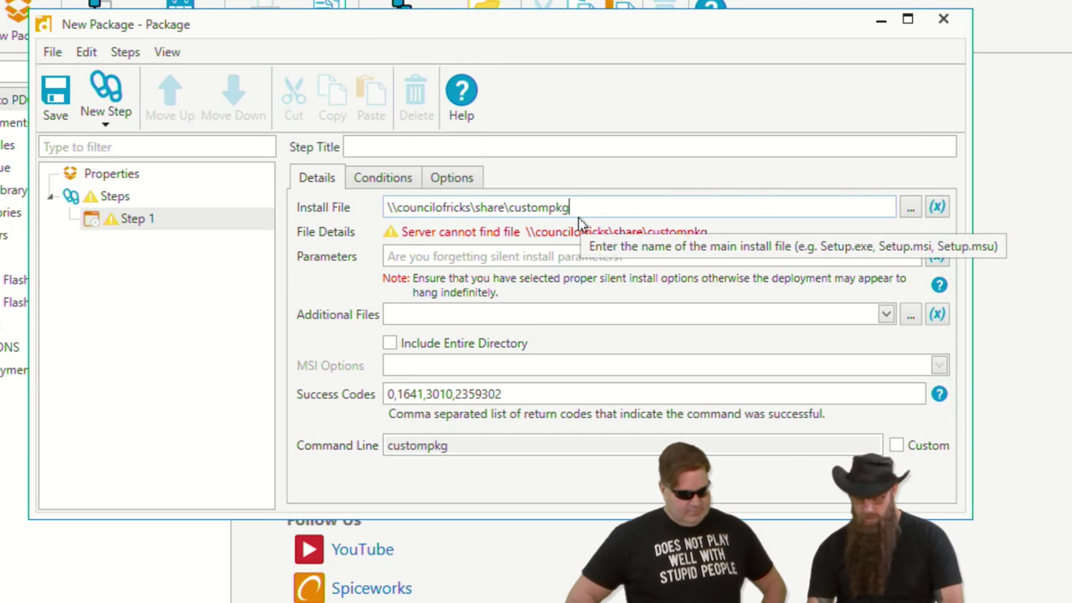
{"action": "type", "text": "\\7-zip"}
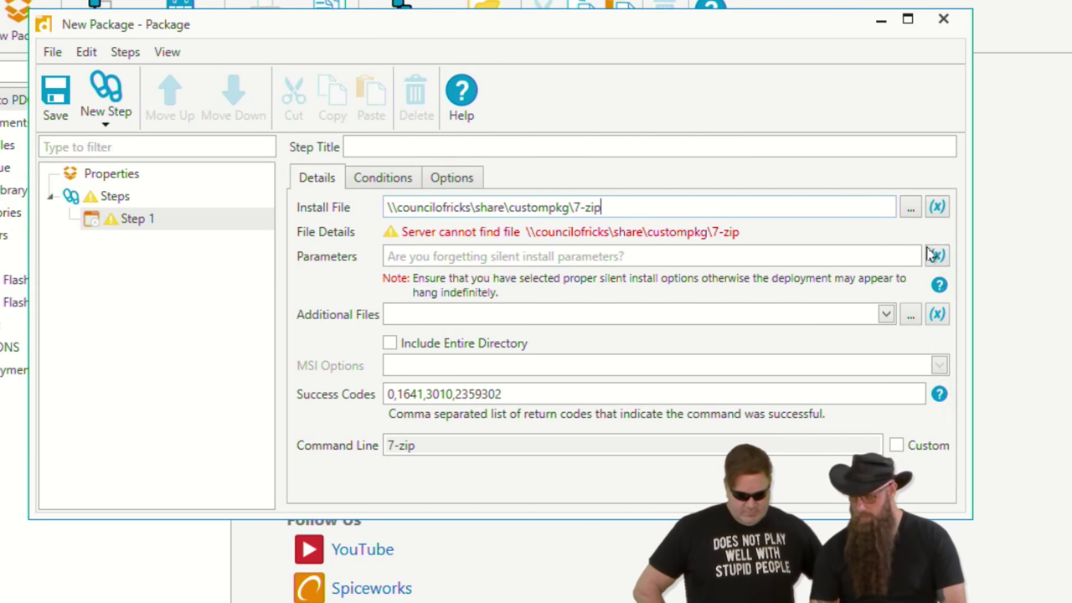
{"action": "left_click", "coordinate": [899, 214]}
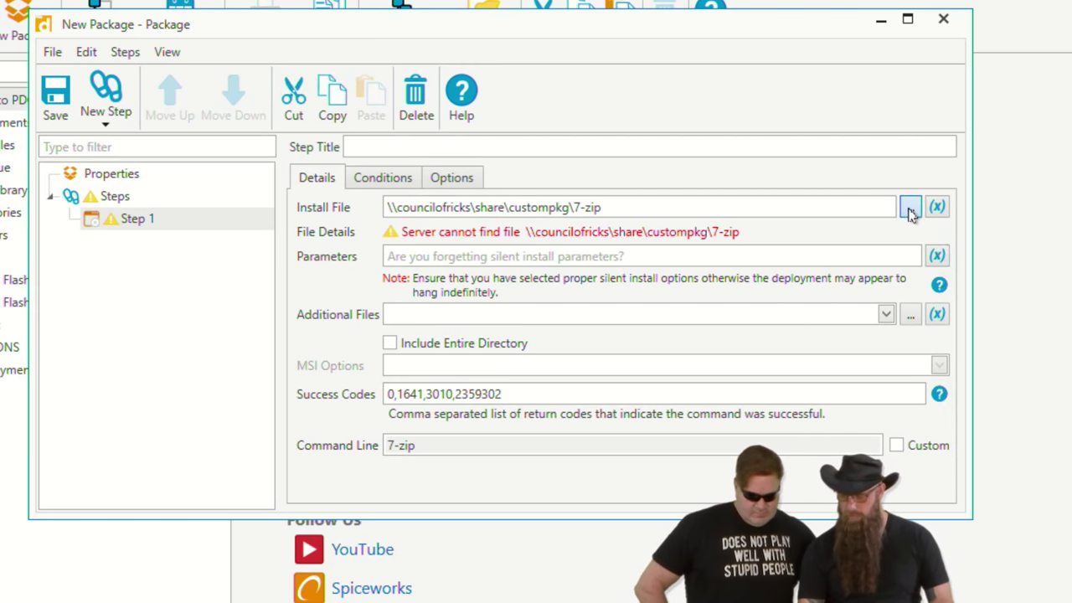
- Choose 7z1604-x64.exe from CustomPkg\7-Zip\7-Zip as the install file and save the package
{"action": "left_click", "coordinate": [911, 210]}
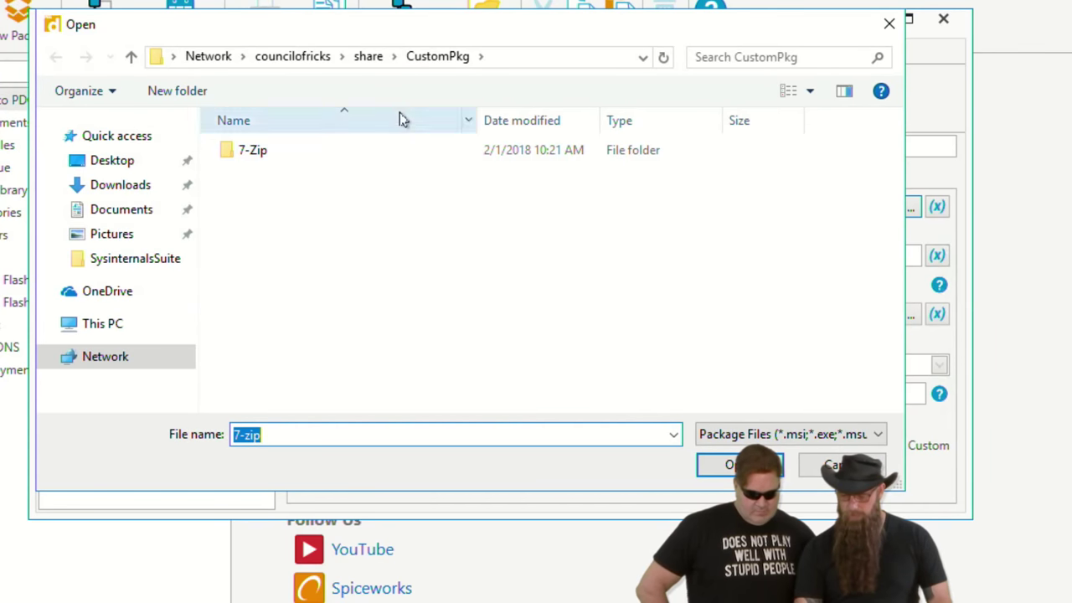
{"action": "double_click", "coordinate": [252, 154]}
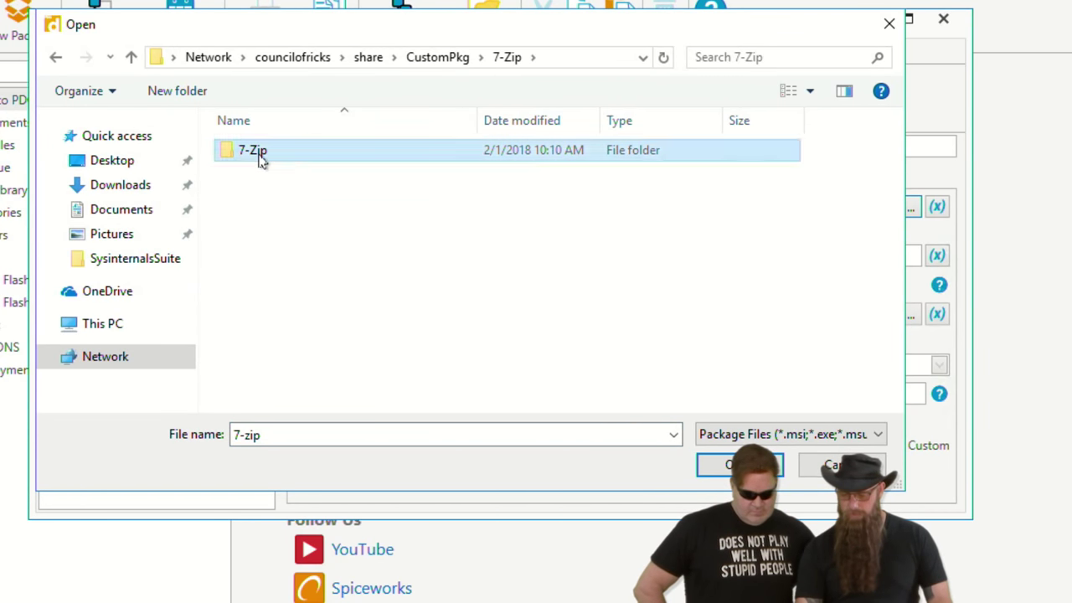
{"action": "double_click", "coordinate": [256, 152]}
{"action": "double_click", "coordinate": [277, 177]}
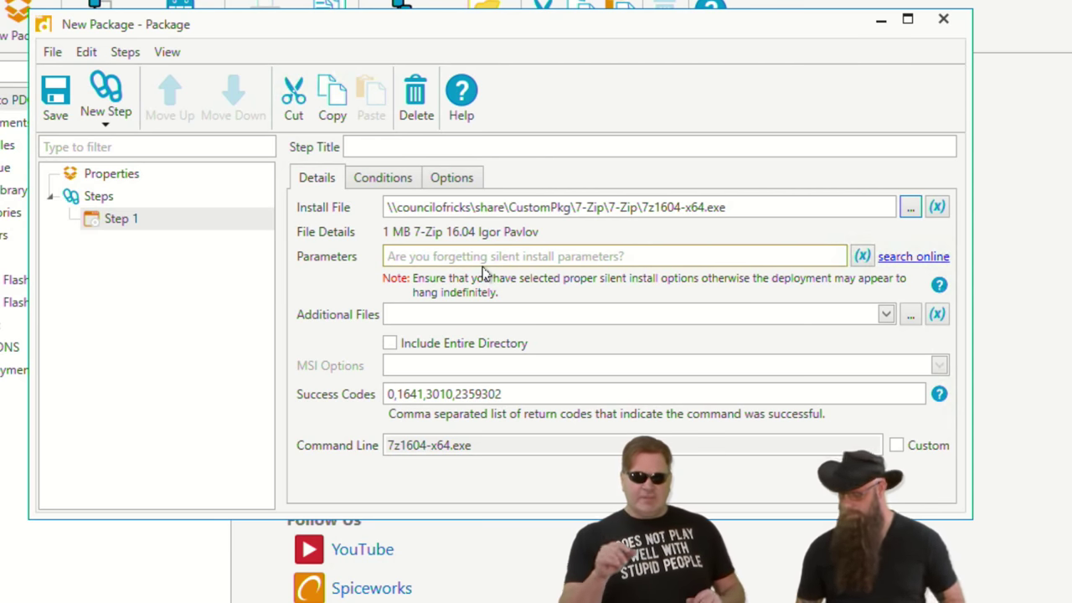
{"action": "left_click", "coordinate": [55, 99]}
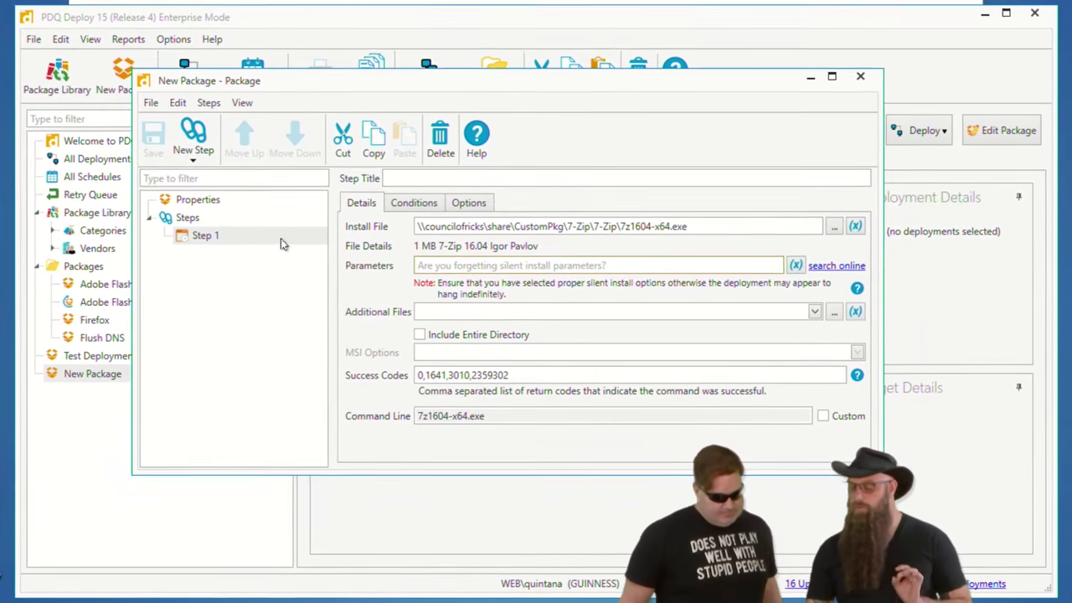
- Copy the \\councilofricks\share\CustomPkg part of Step 1's install path and close the package
{"action": "left_click", "coordinate": [118, 222]}
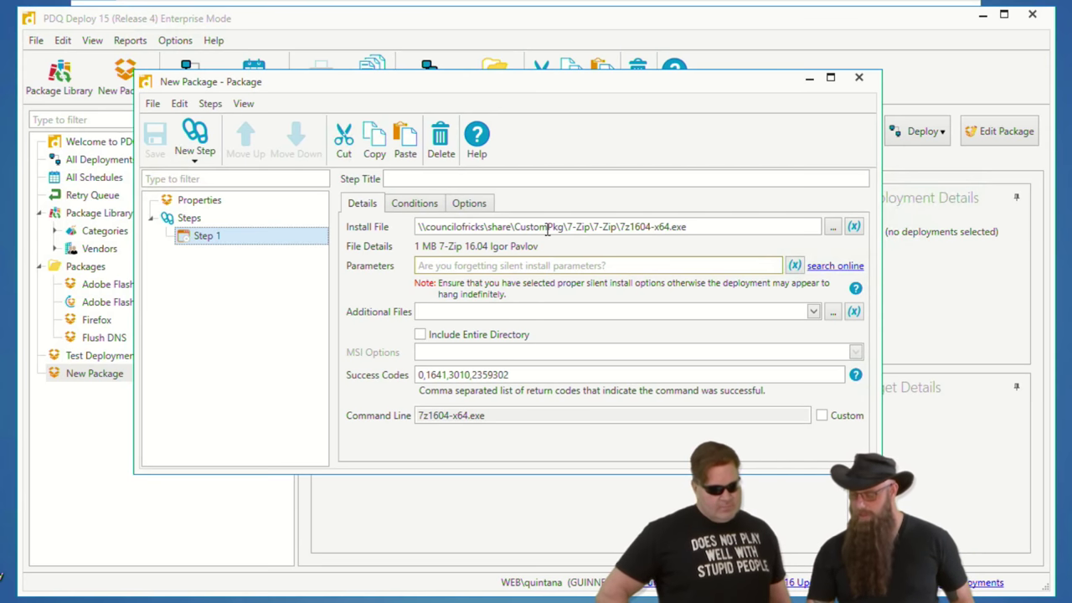
{"action": "left_click_drag", "start_coordinate": [563, 230], "coordinate": [390, 232]}
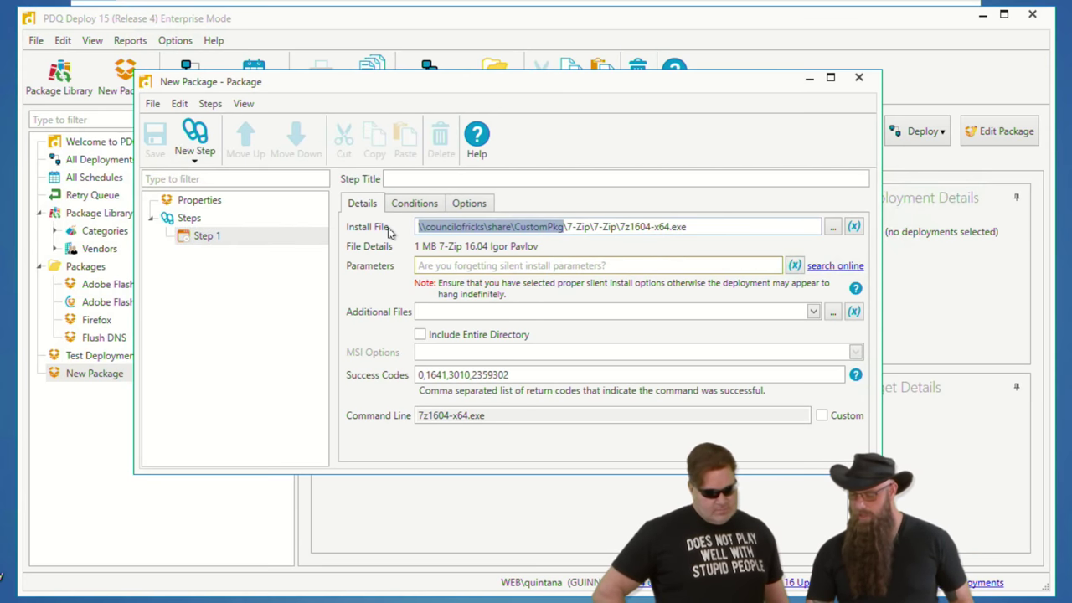
{"action": "left_click", "coordinate": [569, 228]}
{"action": "left_click_drag", "start_coordinate": [570, 228], "coordinate": [345, 228]}
{"action": "left_click", "coordinate": [563, 229]}
{"action": "key", "text": "BackSpace"}
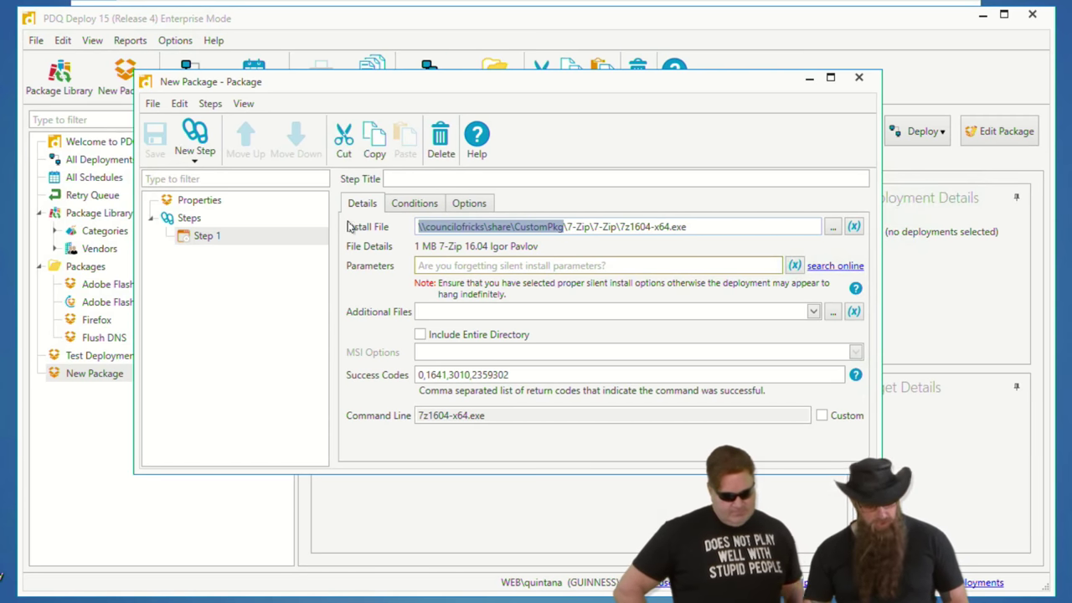
{"action": "key", "text": "ctrl+c"}
{"action": "left_click", "coordinate": [858, 77]}
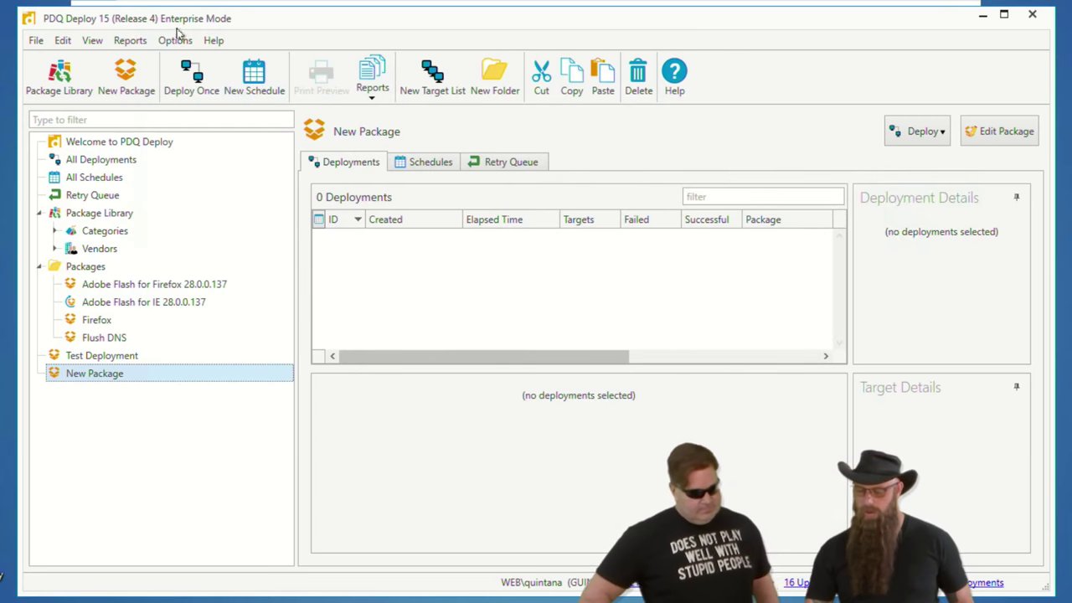
- Add a custom variable CustomInstall with the copied CustomPkg share path as its value
{"action": "left_click", "coordinate": [182, 40]}
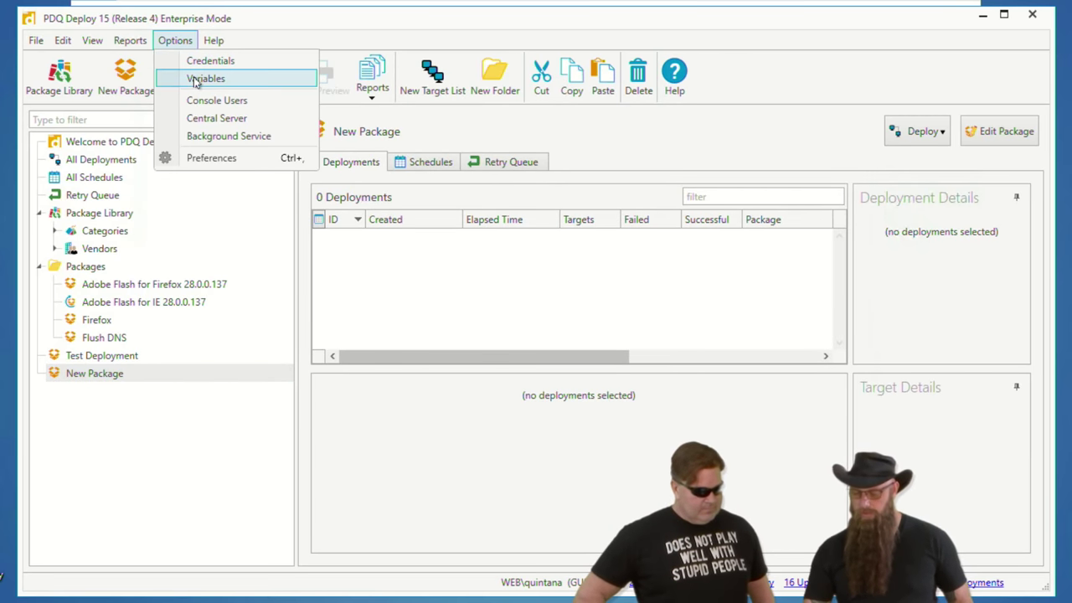
{"action": "left_click", "coordinate": [195, 80]}
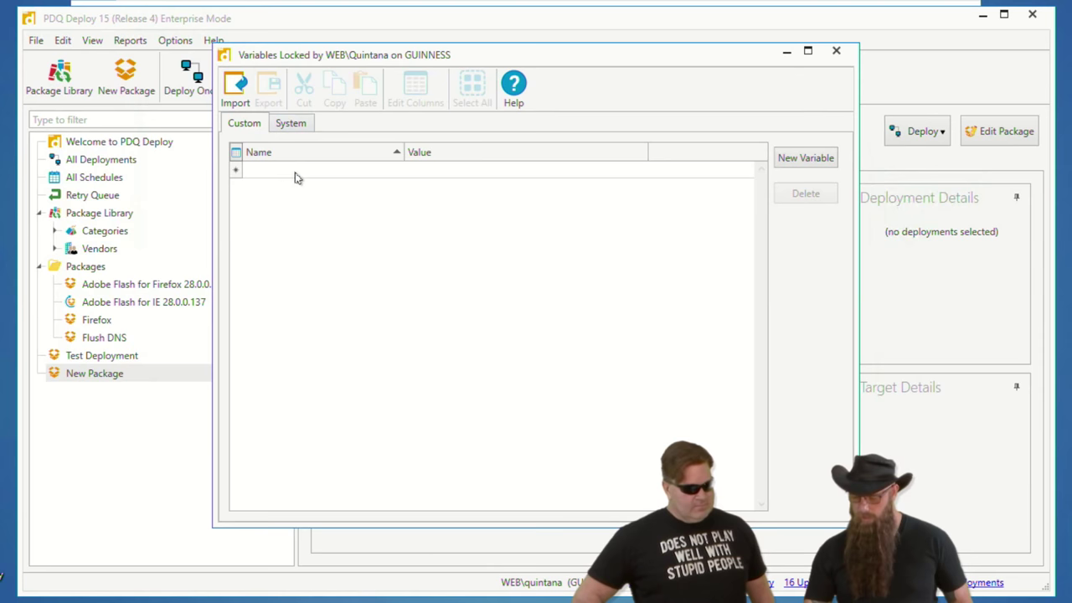
{"action": "left_click", "coordinate": [288, 171]}
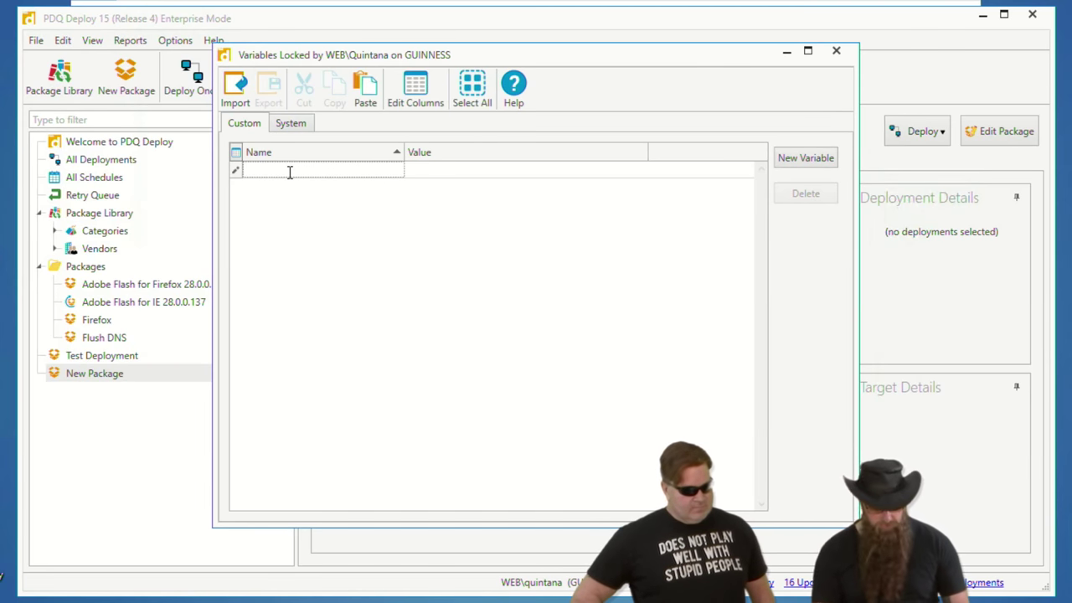
{"action": "type", "text": "Custom"}
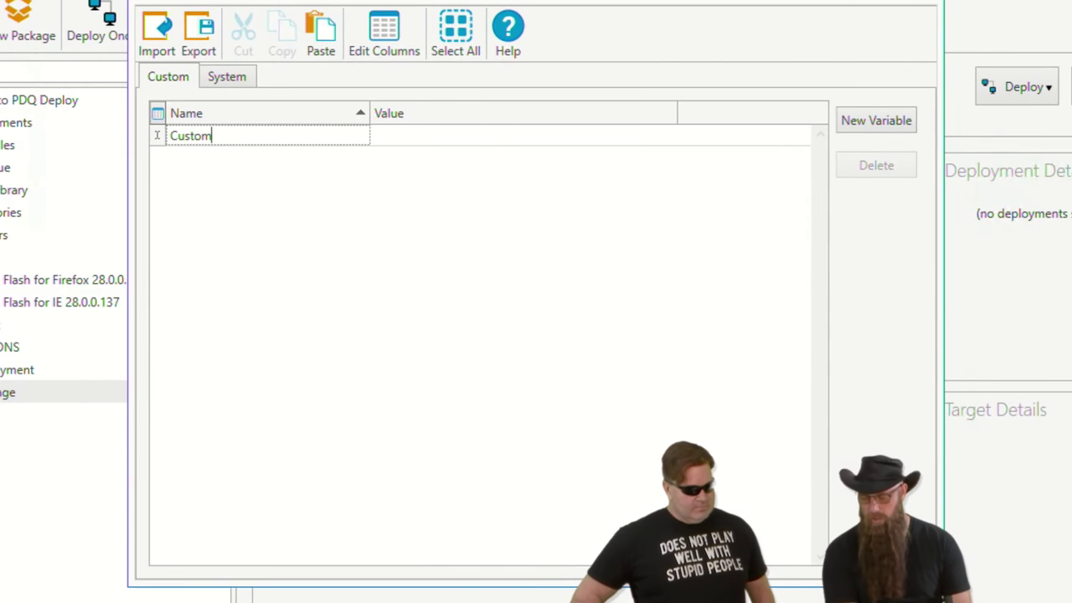
{"action": "type", "text": "Install"}
{"action": "key", "text": "Tab"}
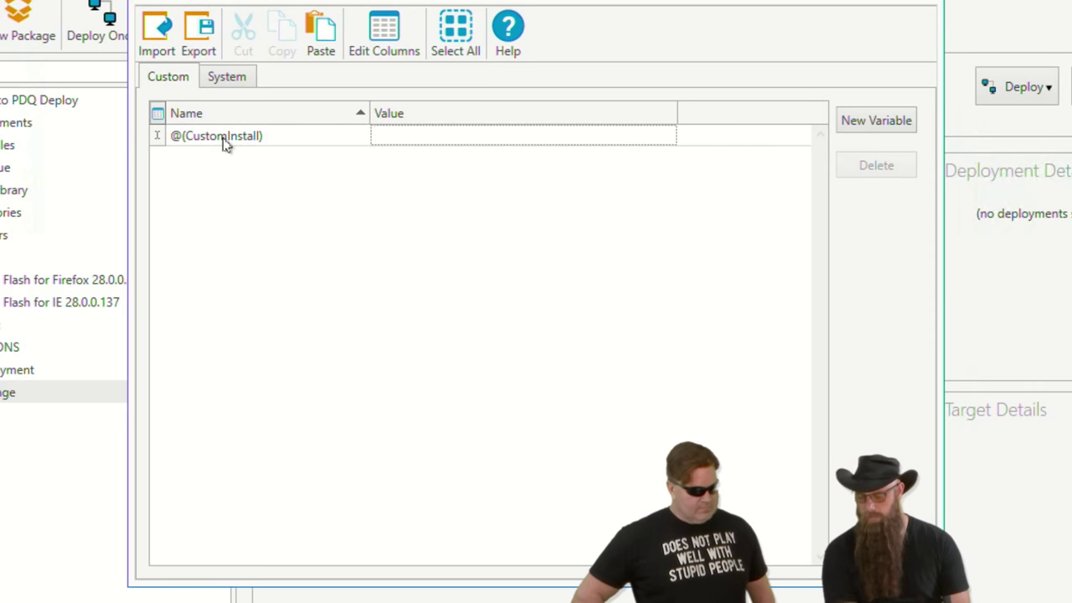
{"action": "key", "text": "ctrl+v"}
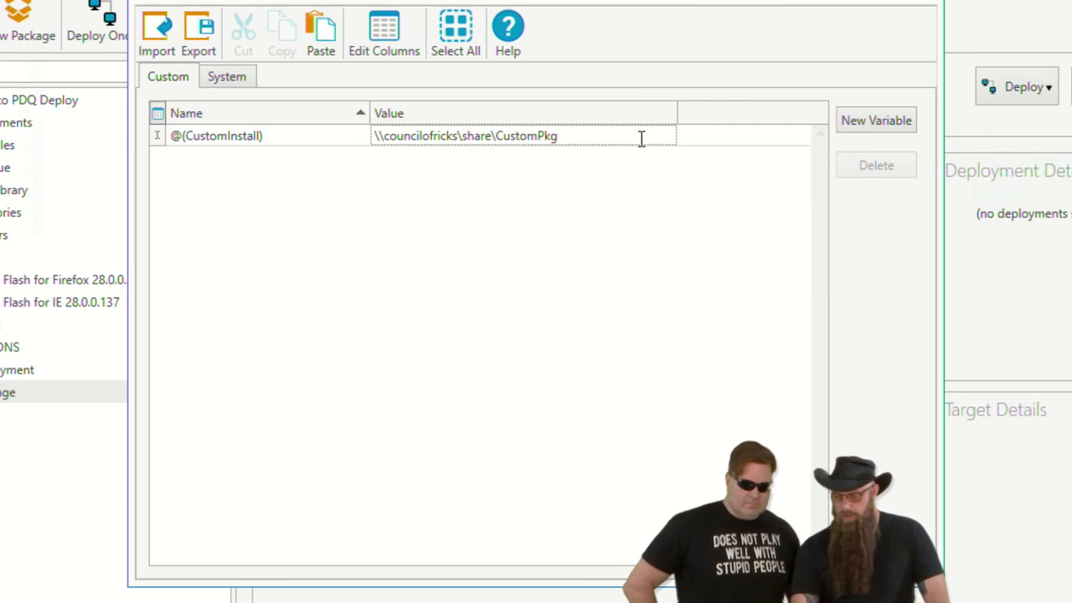
{"action": "key", "text": "Escape"}
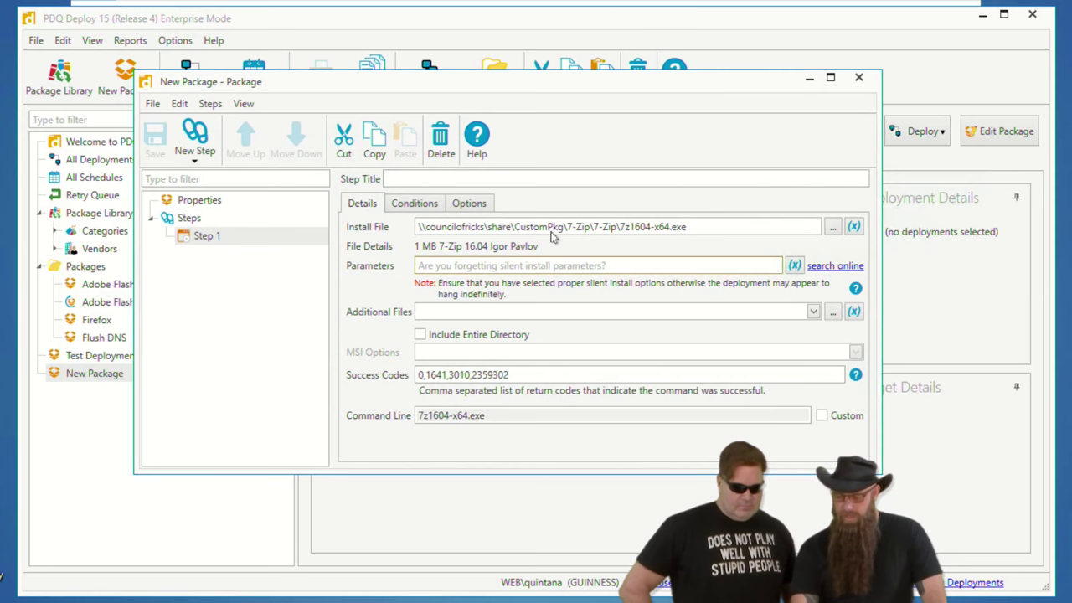
- Replace the share path in Step 1's install file with @(CustomInstall) and save
{"action": "left_click_drag", "start_coordinate": [562, 226], "coordinate": [383, 226]}
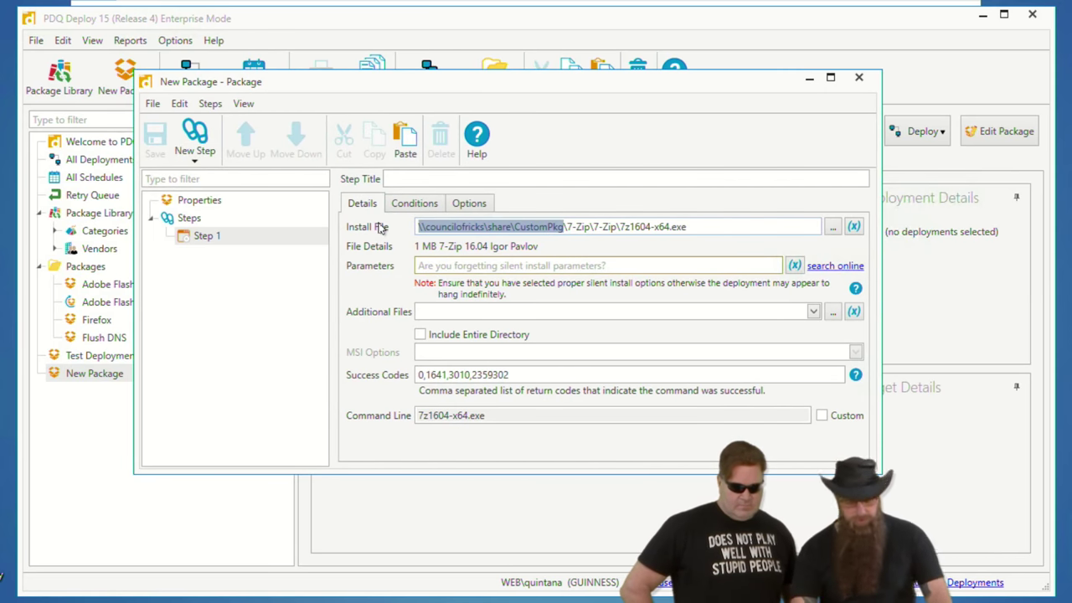
{"action": "type", "text": "@("}
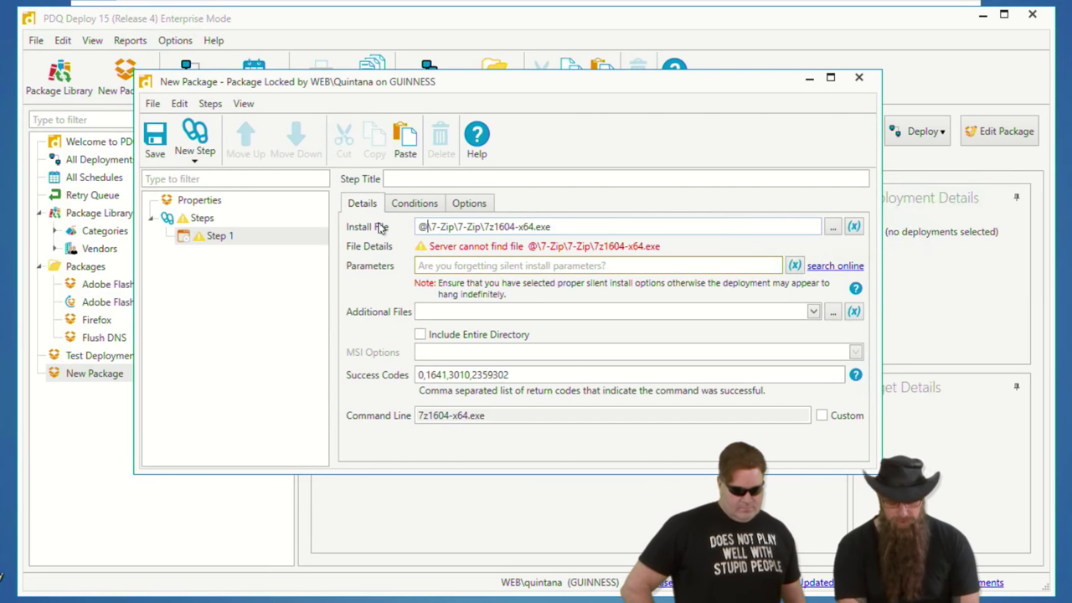
{"action": "type", "text": "CustomInst"}
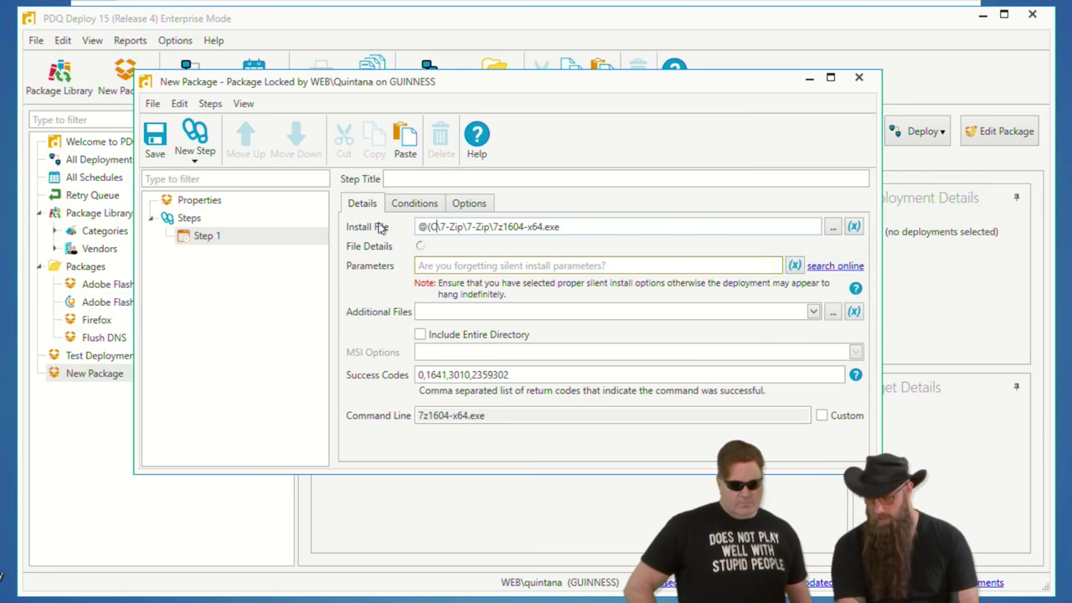
{"action": "type", "text": "all"}
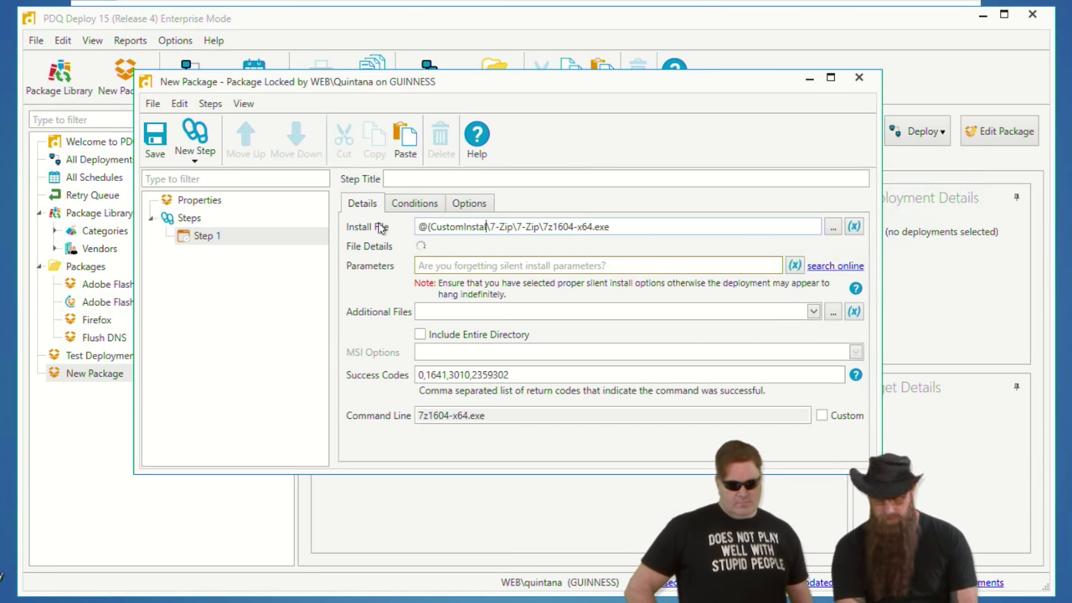
{"action": "type", "text": ")"}
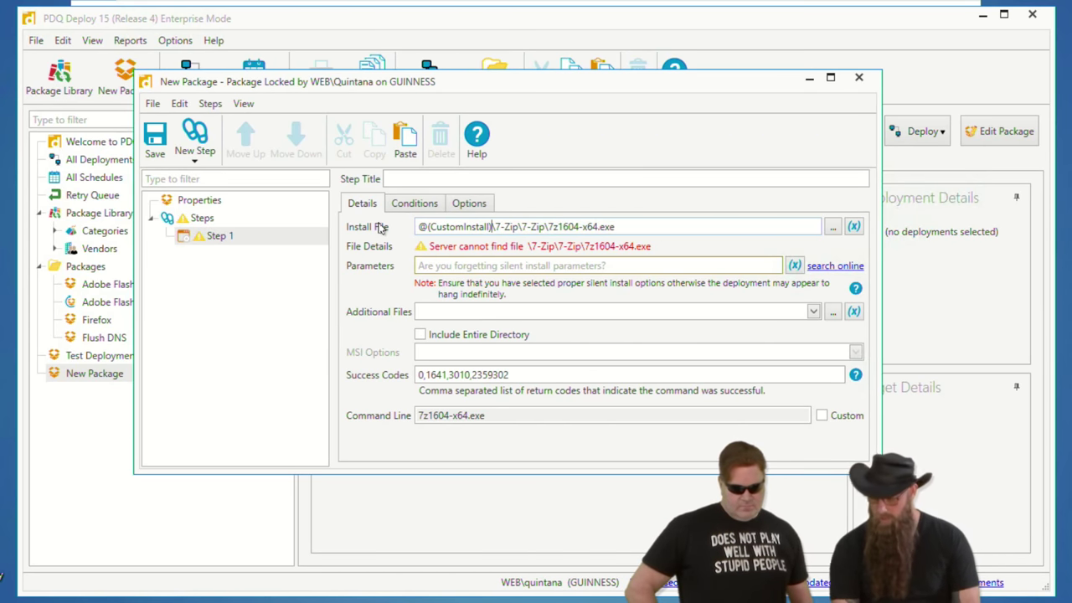
{"action": "left_click", "coordinate": [154, 141]}
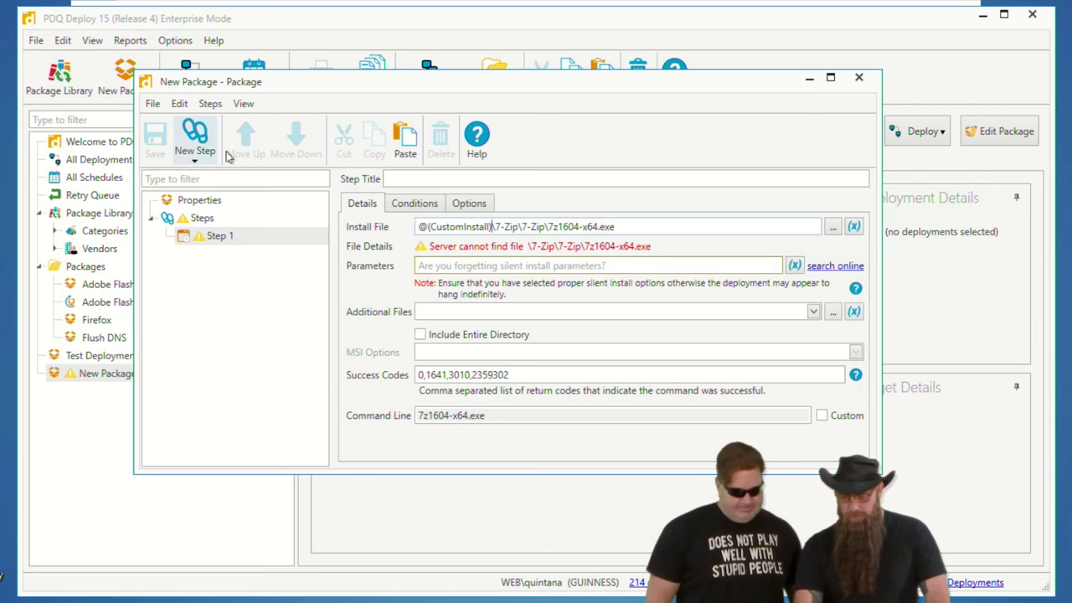
- Open and cancel the install file browser, then close the New Package editor
{"action": "left_click", "coordinate": [833, 230]}
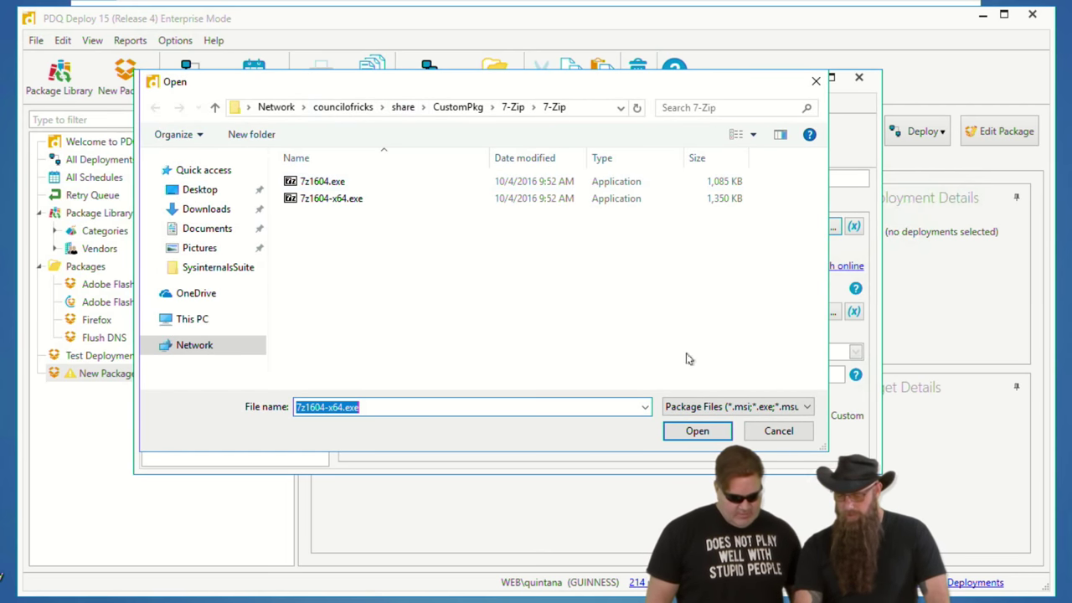
{"action": "left_click", "coordinate": [778, 431]}
{"action": "left_click", "coordinate": [857, 77]}
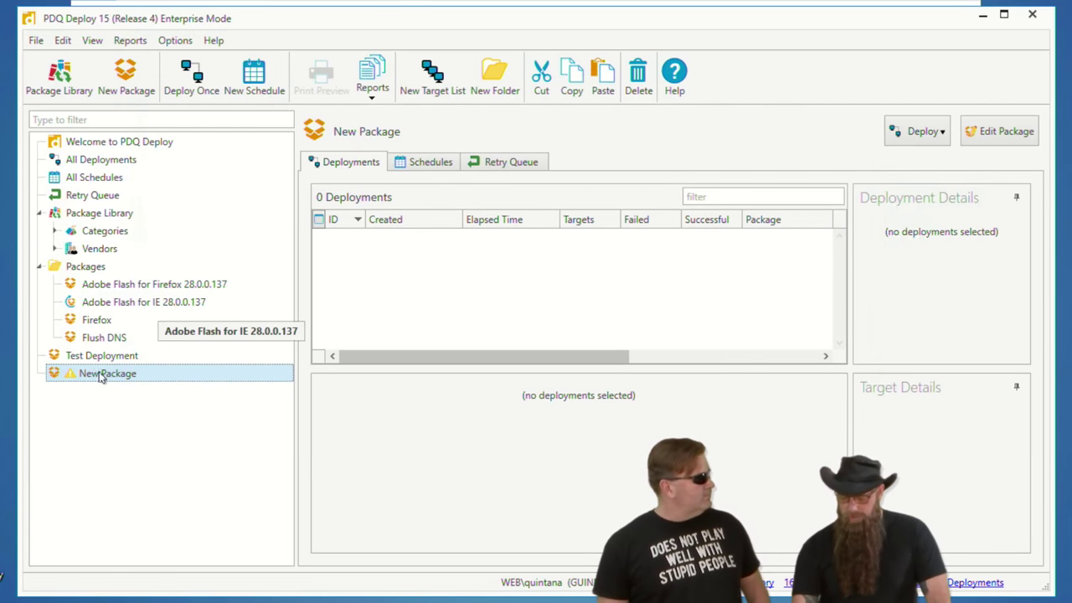
- Delete the New Package package and confirm the deletion
{"action": "key", "text": "Delete"}
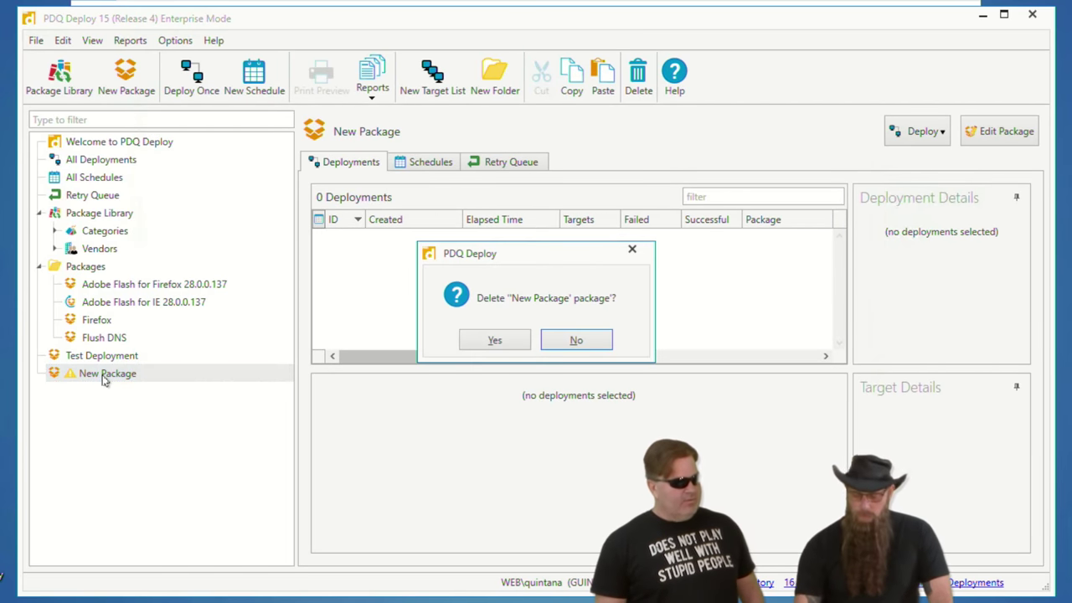
{"action": "left_click", "coordinate": [493, 341]}
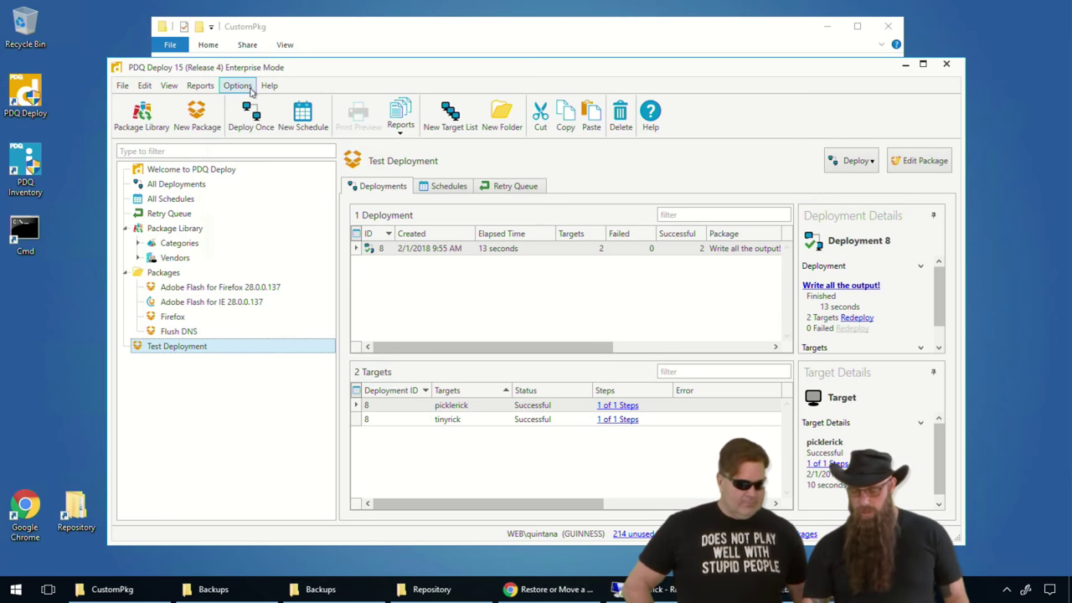
- From Preferences > Database, open C:\ProgramData\Admin Arsenal\PDQ Deploy in Explorer
{"action": "left_click", "coordinate": [251, 90]}
{"action": "left_click", "coordinate": [277, 183]}
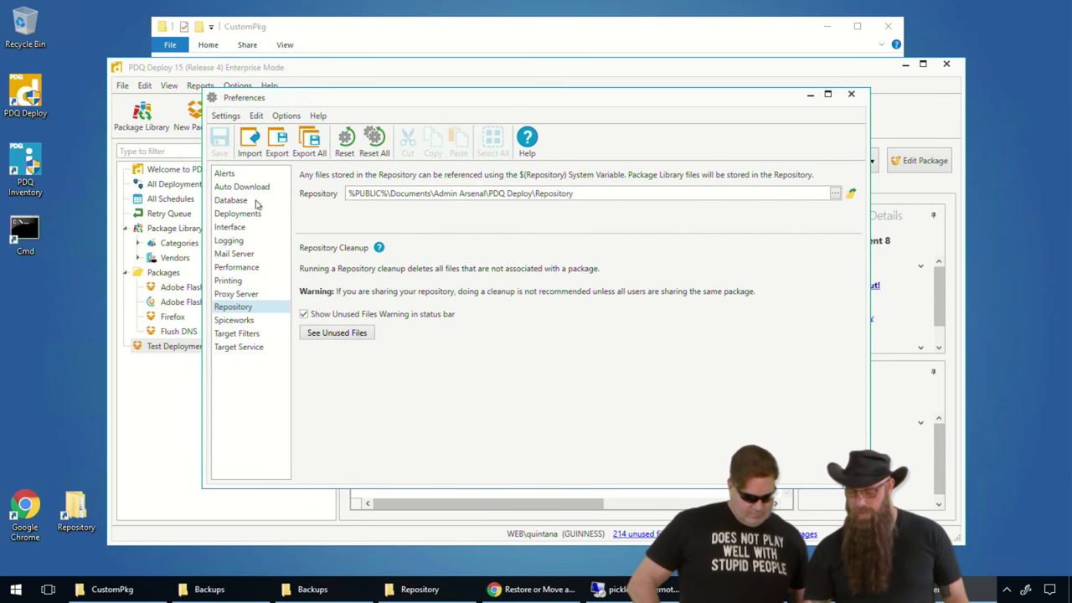
{"action": "left_click", "coordinate": [249, 201]}
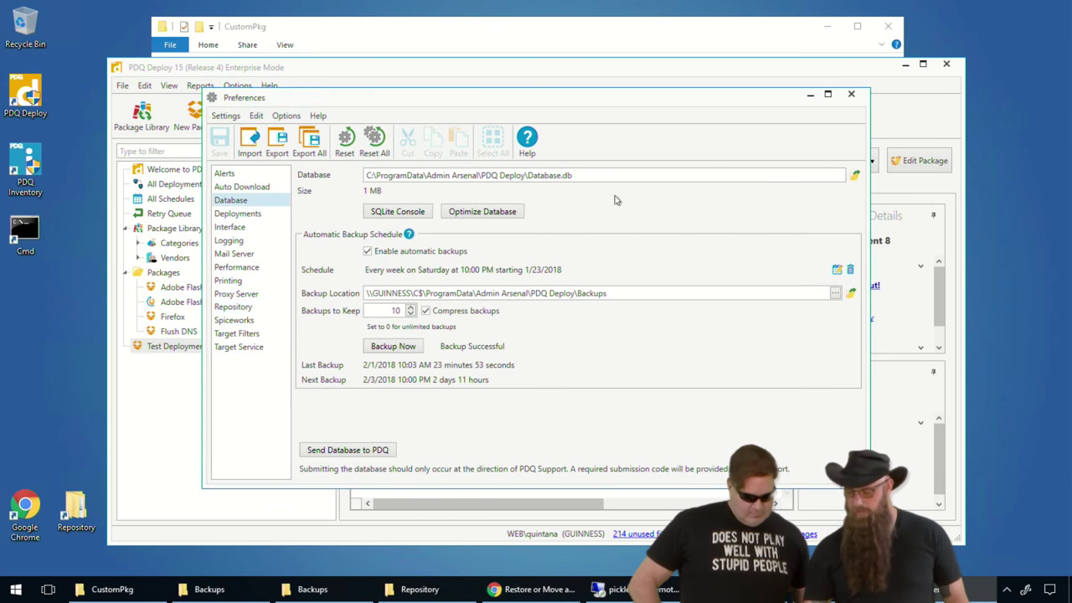
{"action": "left_click", "coordinate": [855, 176]}
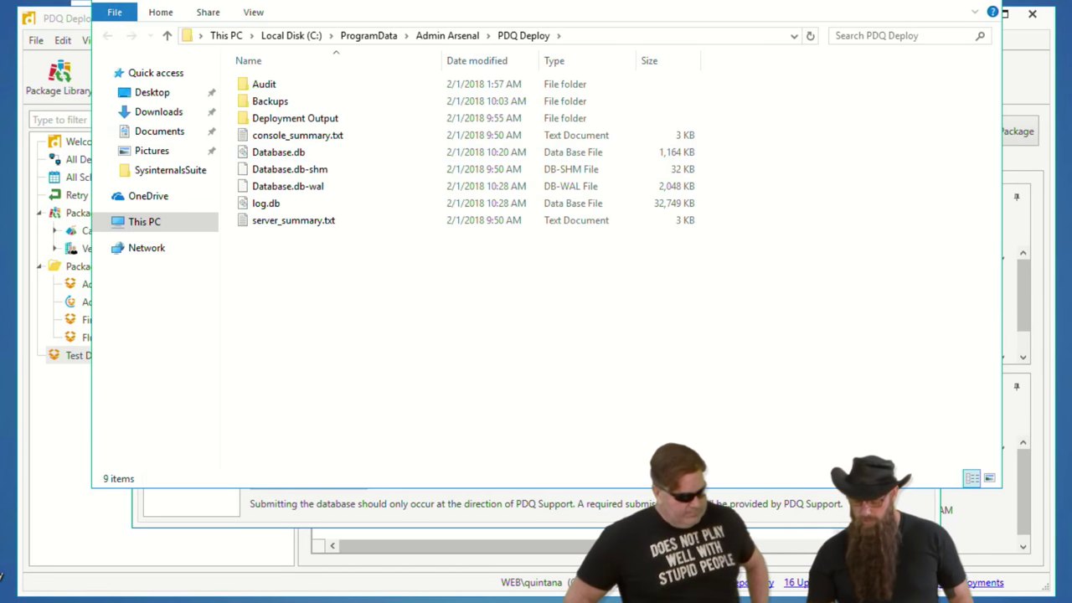
- Launch regedit from the Run box and scroll the tree to HKEY_LOCAL_MACHINE\SOFTWARE\Admin Arsenal
{"action": "key", "text": "super+x"}
{"action": "key", "text": "r"}
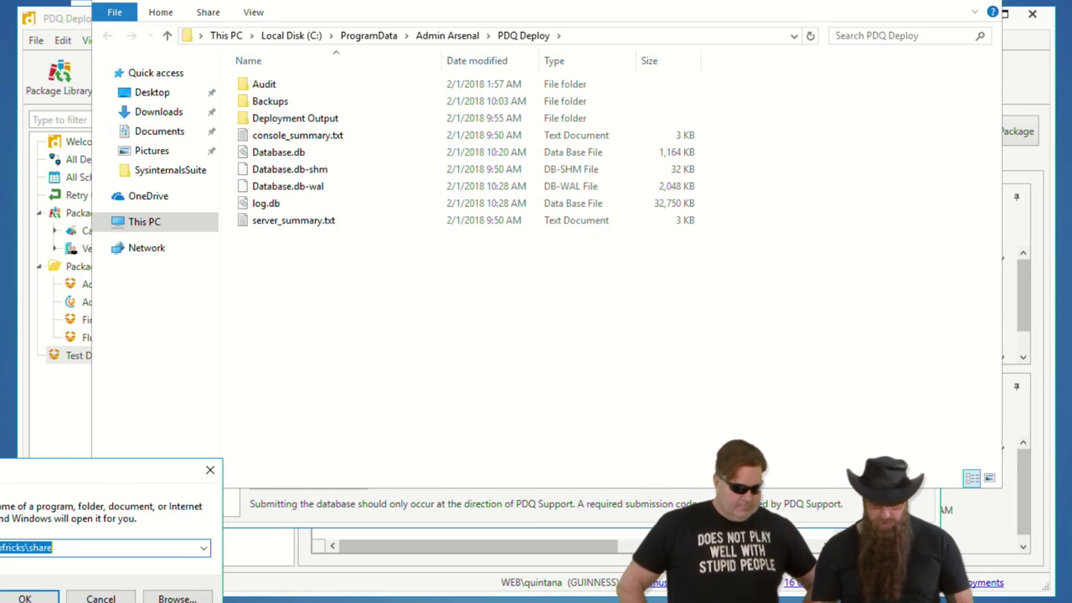
{"action": "type", "text": "regedit"}
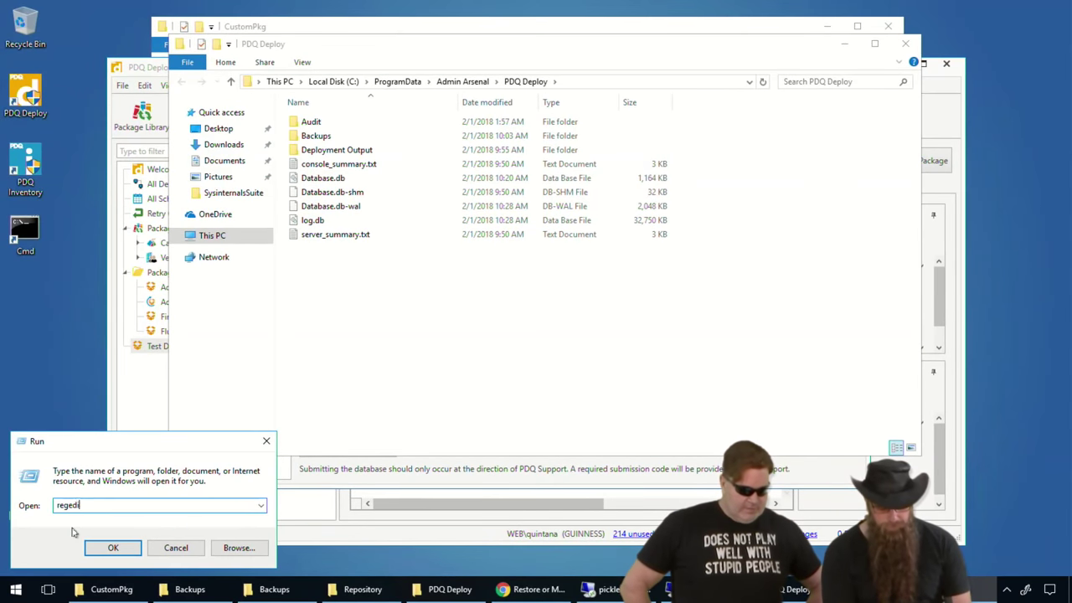
{"action": "key", "text": "Return"}
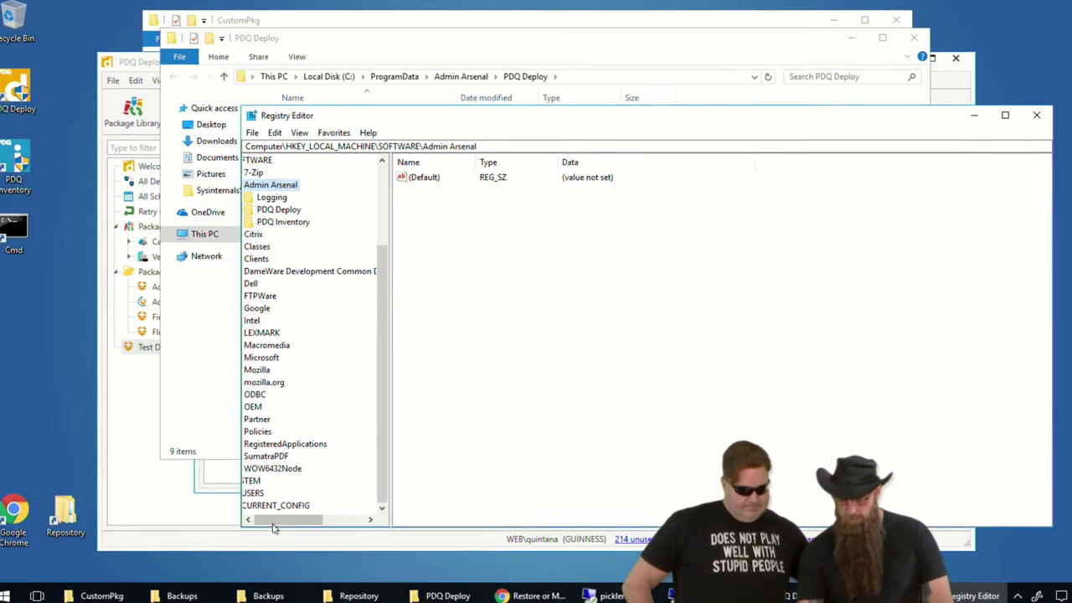
{"action": "left_click_drag", "start_coordinate": [272, 521], "coordinate": [251, 521]}
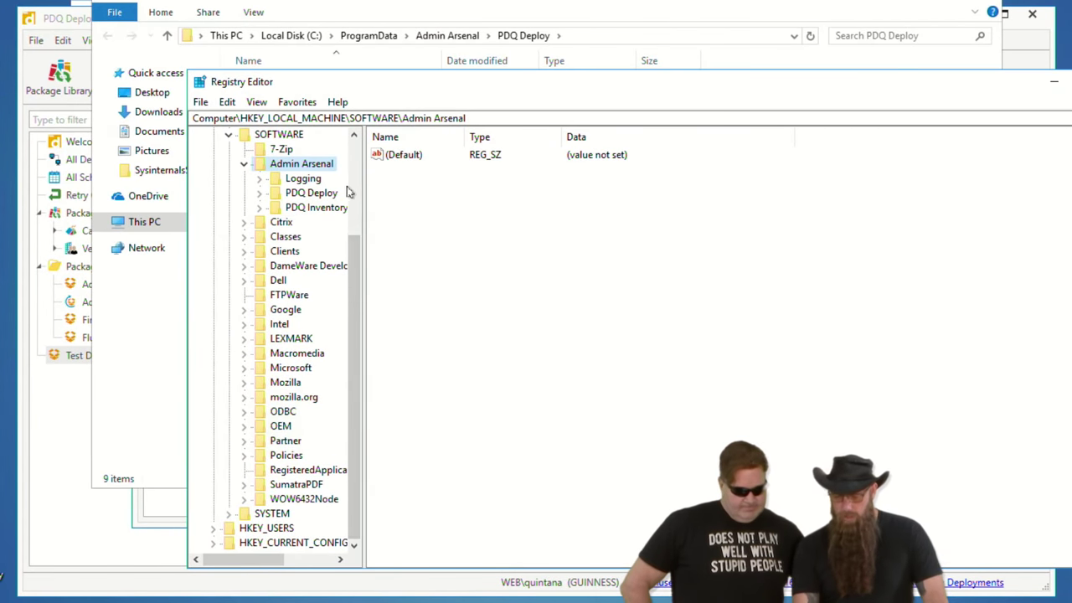
{"action": "left_click_drag", "start_coordinate": [349, 238], "coordinate": [349, 167]}
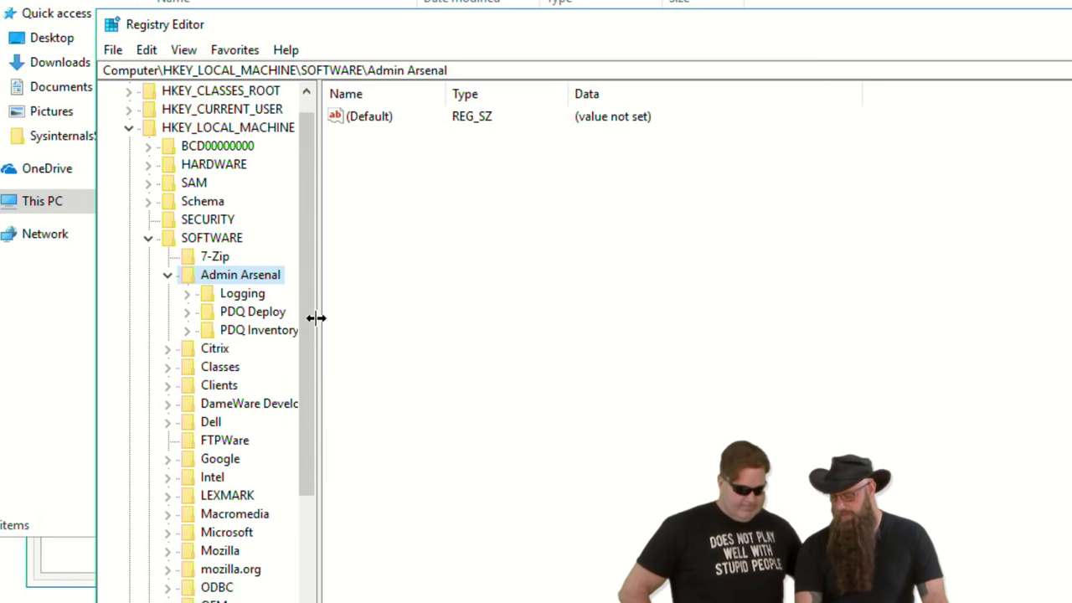
- Start exporting the Admin Arsenal key and create a new DB folder on \\councilofricks\share
{"action": "right_click", "coordinate": [229, 277]}
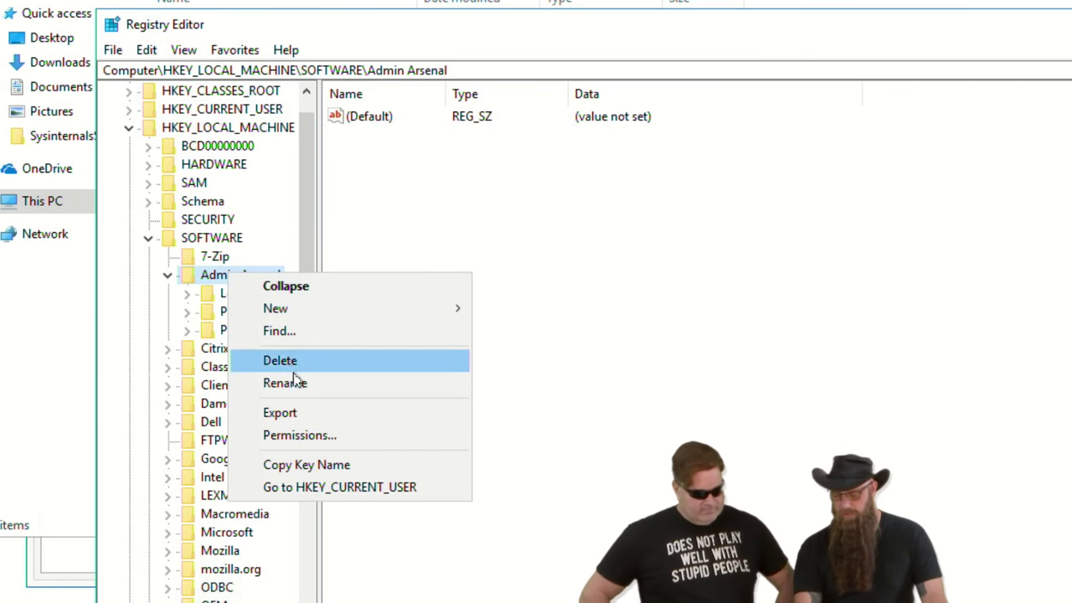
{"action": "left_click", "coordinate": [295, 406]}
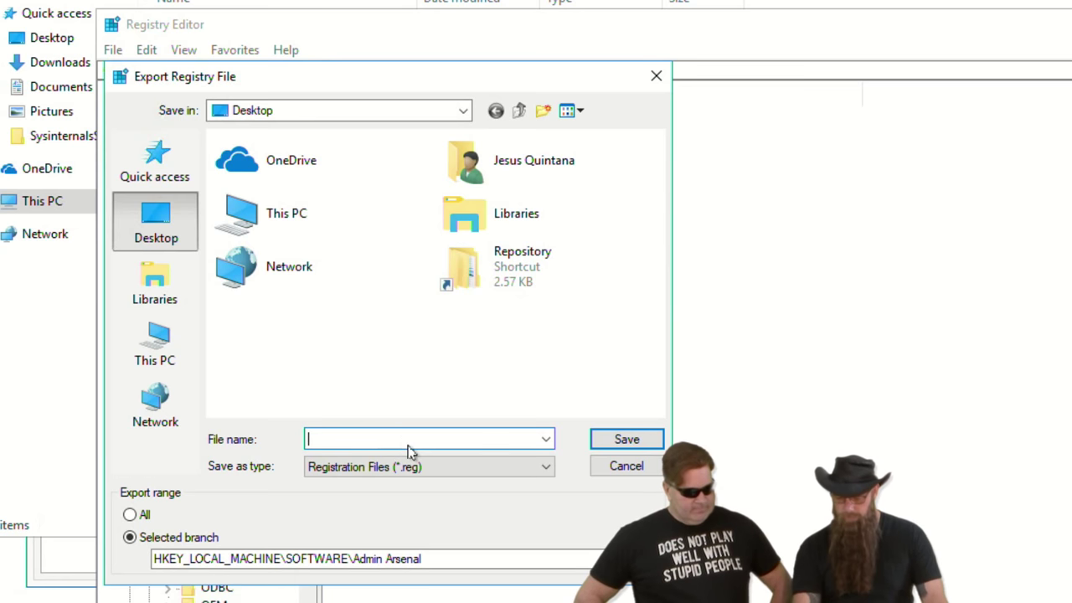
{"action": "type", "text": "\\\\"}
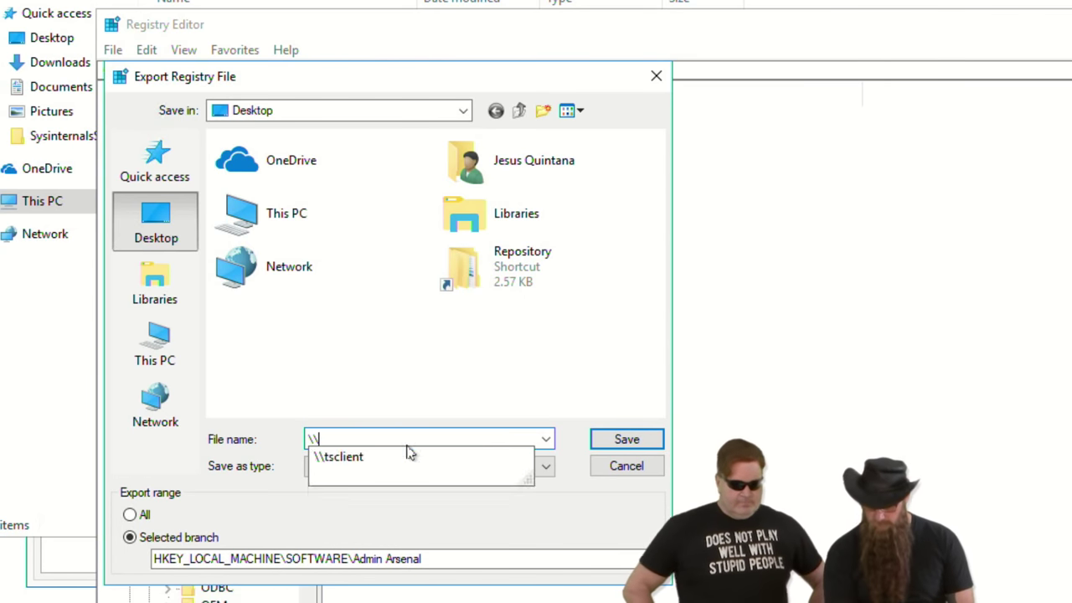
{"action": "type", "text": "counc"}
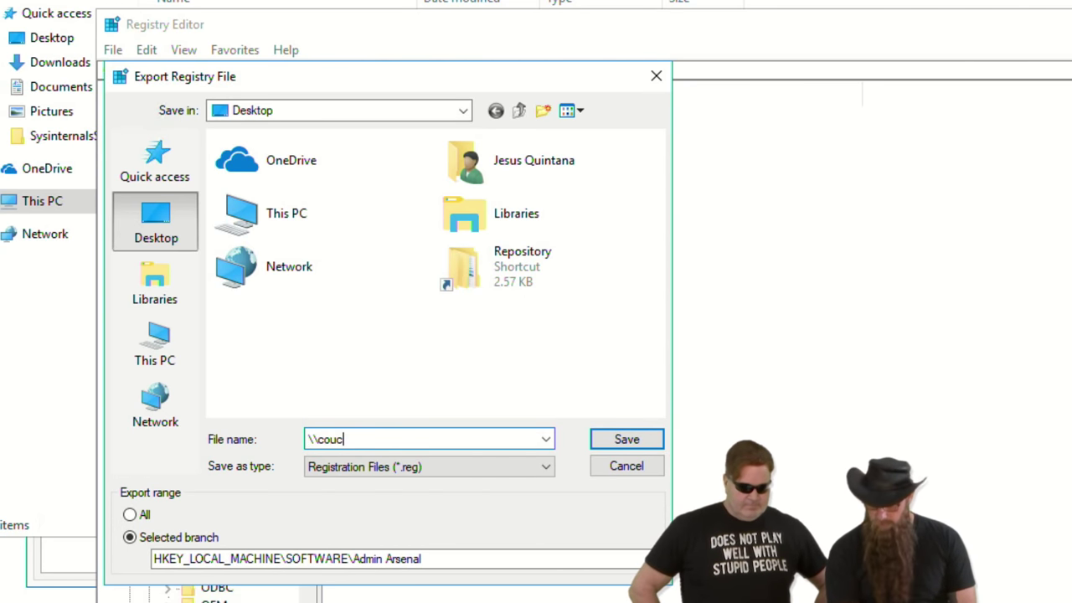
{"action": "type", "text": "ilo"}
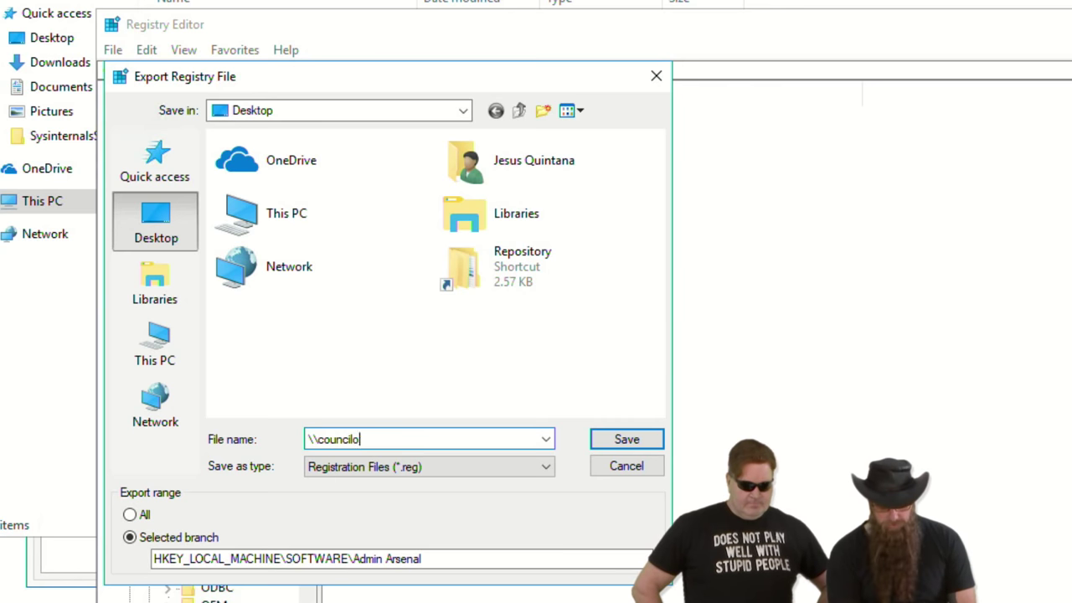
{"action": "type", "text": "fricks\\share"}
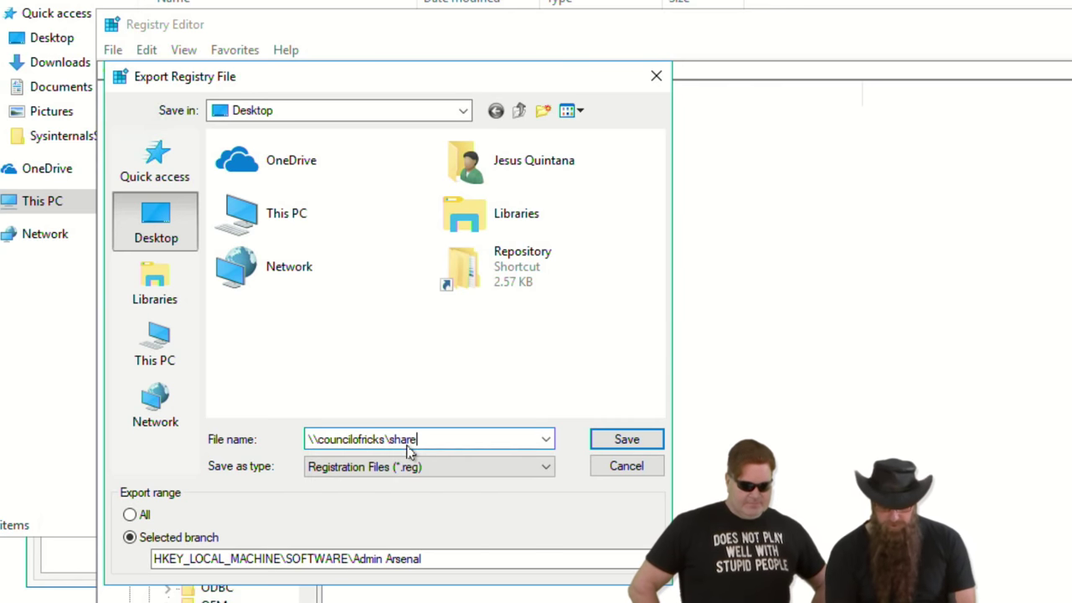
{"action": "key", "text": "Return"}
{"action": "key", "text": "BackSpace"}
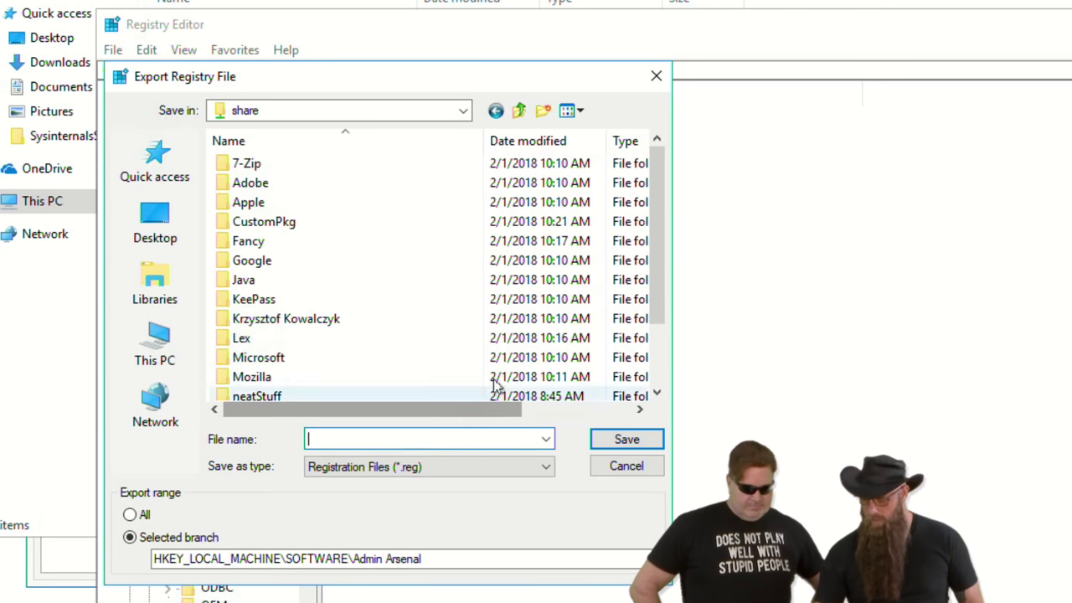
{"action": "left_click", "coordinate": [543, 117]}
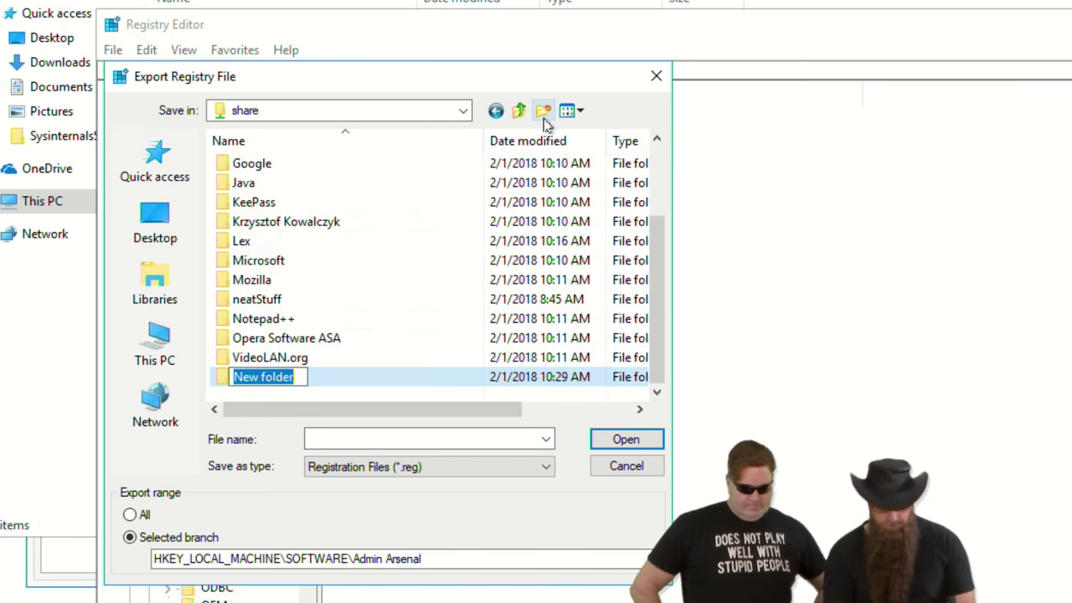
{"action": "type", "text": "DB"}
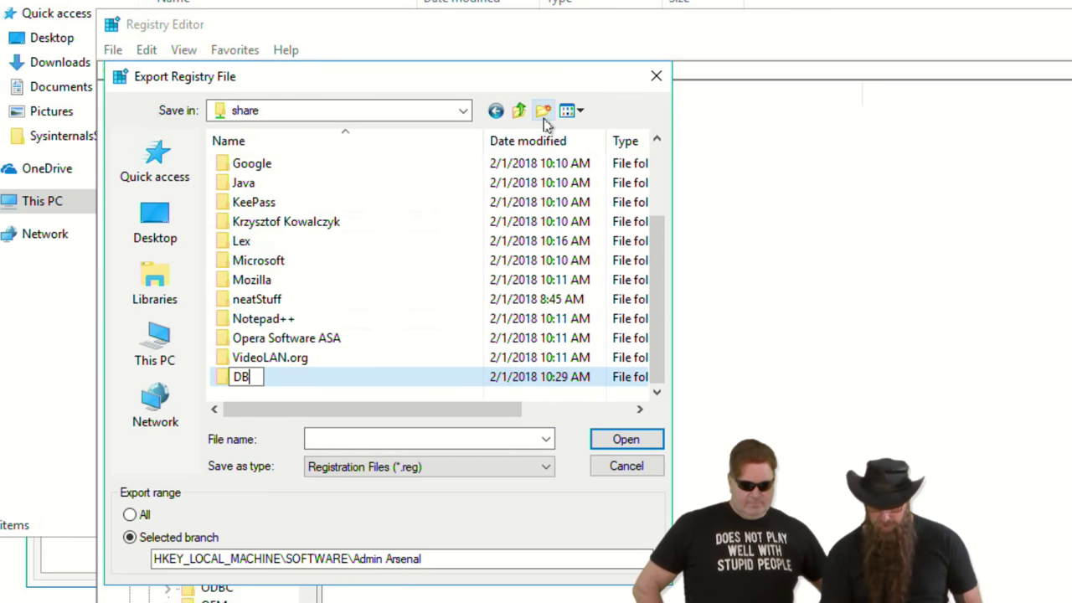
{"action": "key", "text": "Return"}
- Save the registry export as HKLMReg inside the DB folder
{"action": "double_click", "coordinate": [251, 381]}
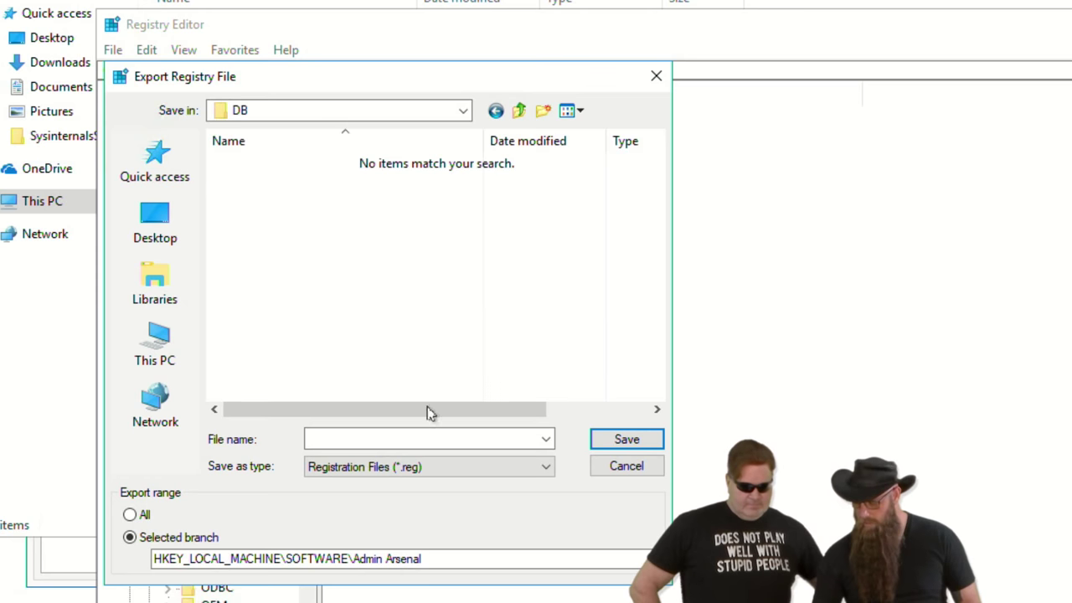
{"action": "left_click", "coordinate": [403, 437]}
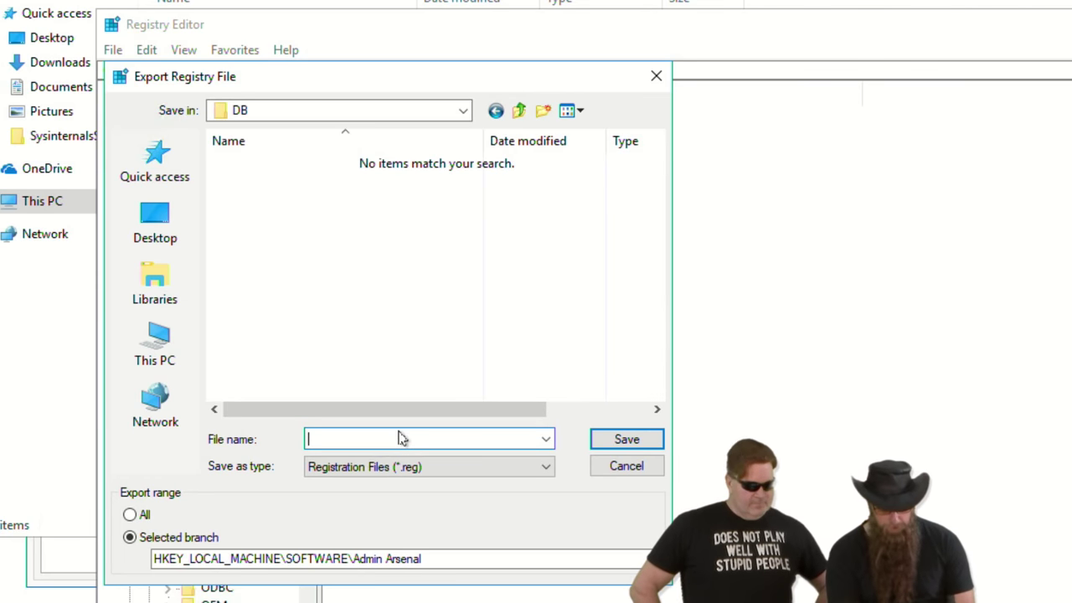
{"action": "type", "text": "HKLMReg"}
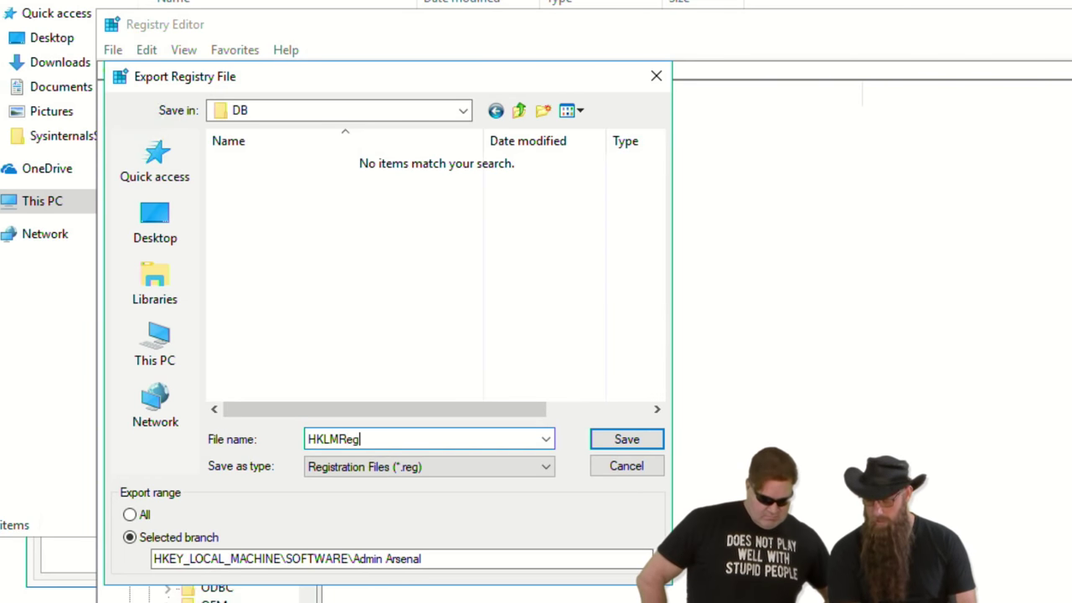
{"action": "key", "text": "Return"}
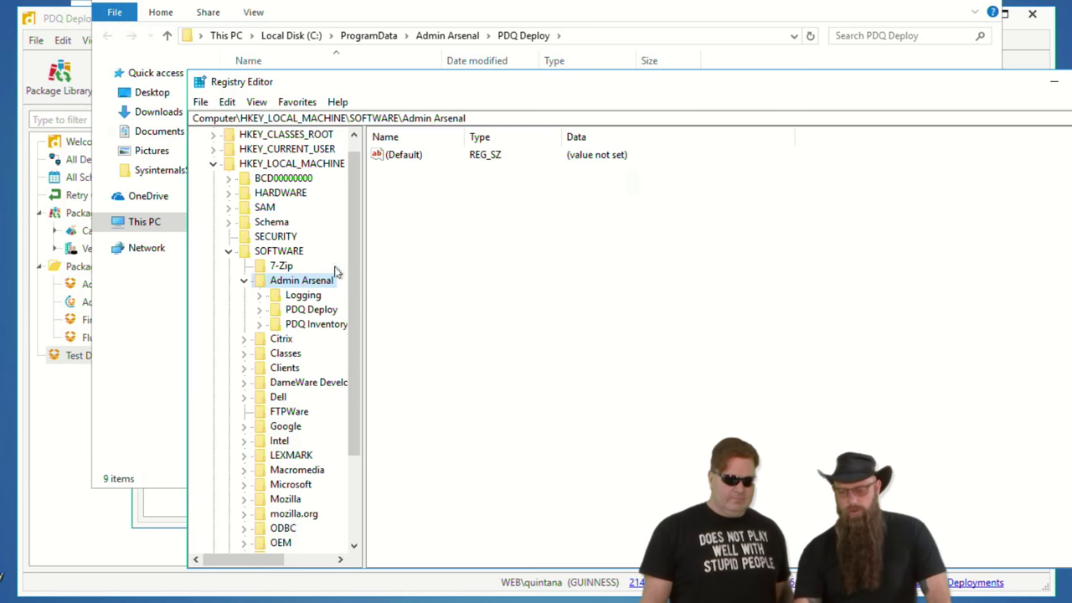
- View the PDQ Deploy key's values, then switch back to the remote PDQ Deploy console
{"action": "left_click", "coordinate": [295, 312]}
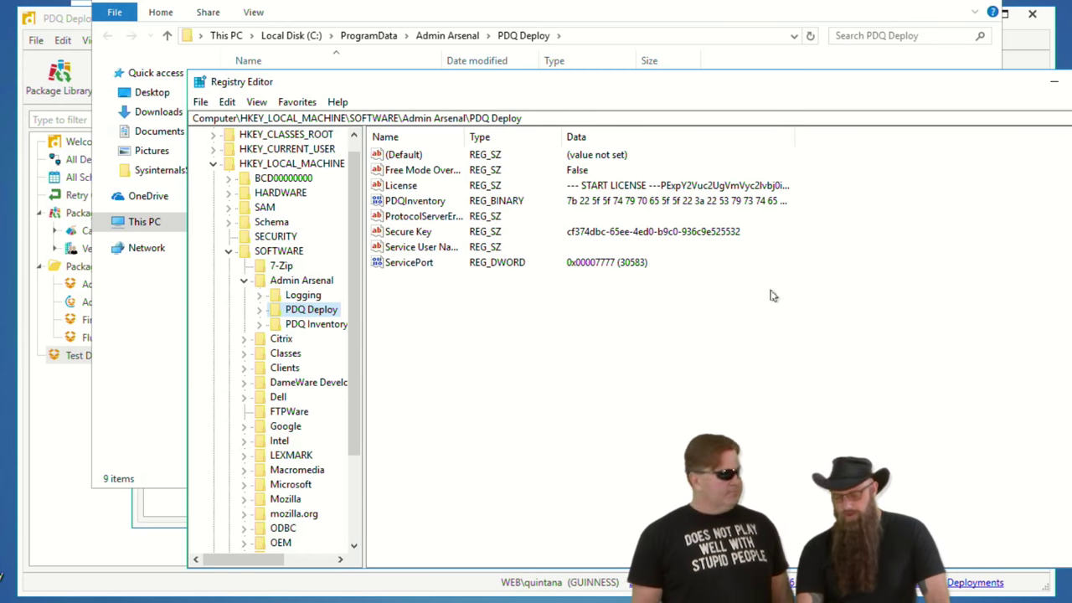
{"action": "key", "text": "alt+Tab"}
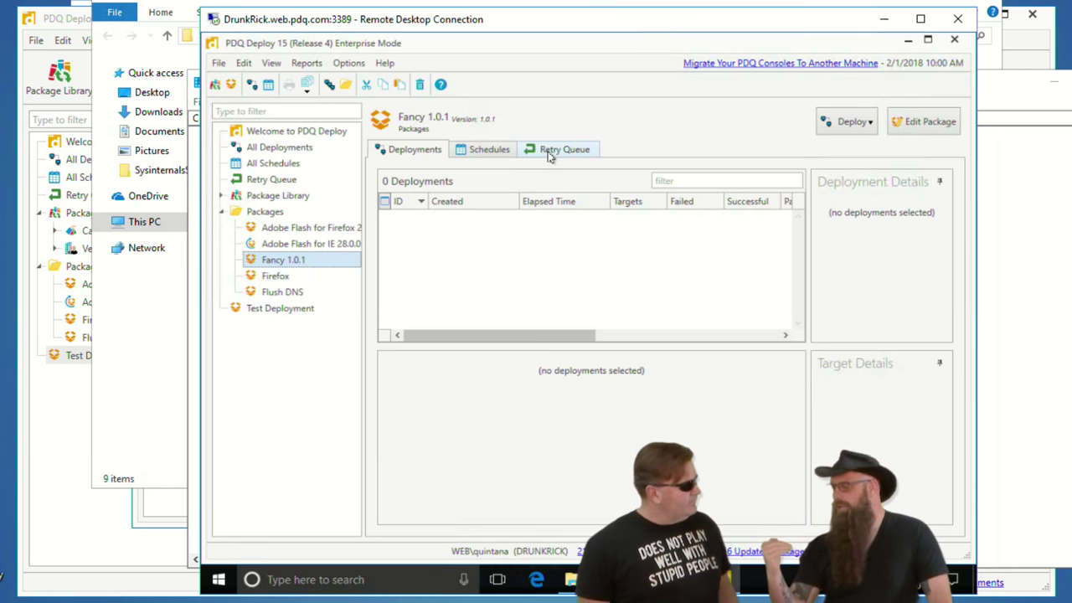
{"action": "left_click", "coordinate": [348, 65]}
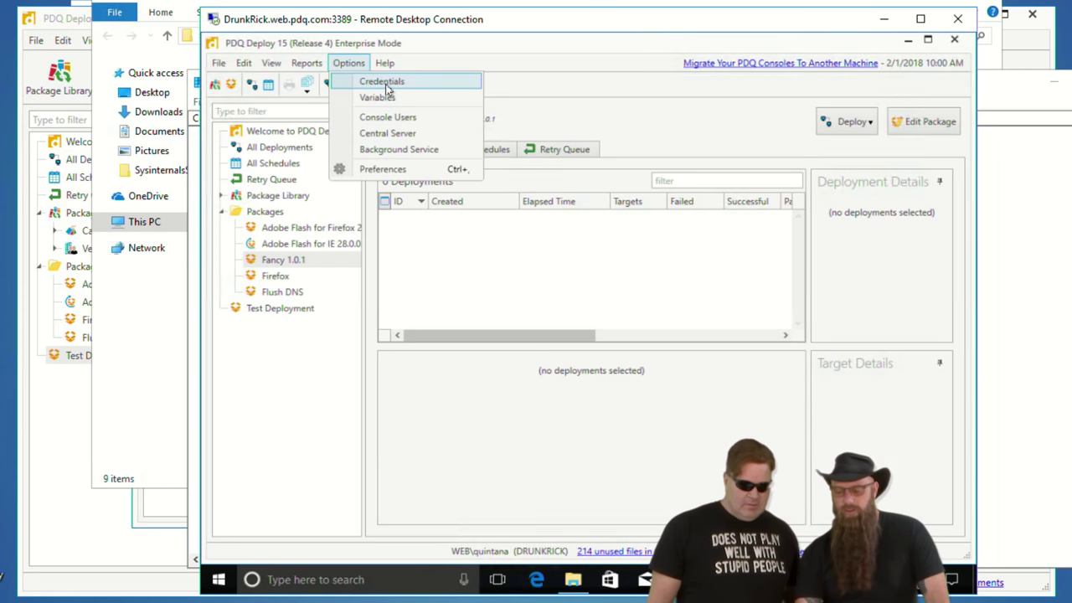
{"action": "left_click", "coordinate": [387, 84]}
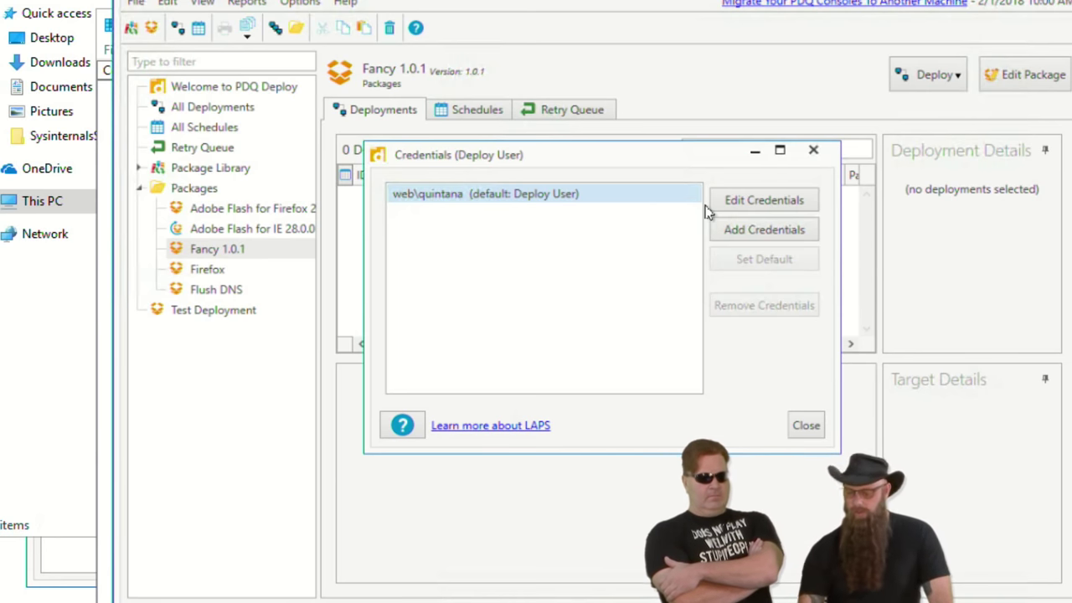
{"action": "left_click", "coordinate": [805, 426]}
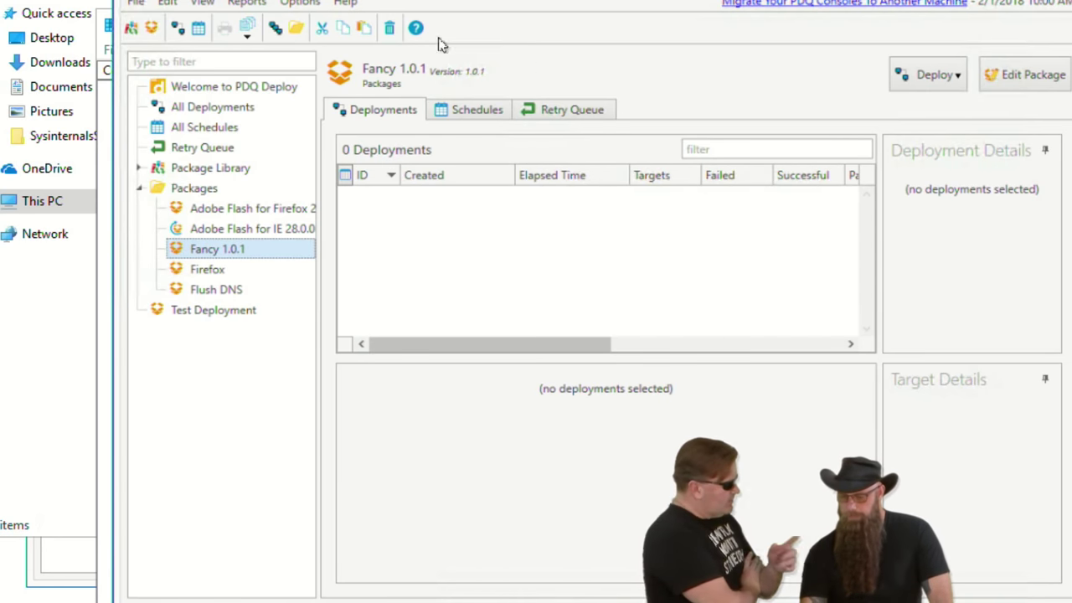
{"action": "left_click", "coordinate": [300, 3]}
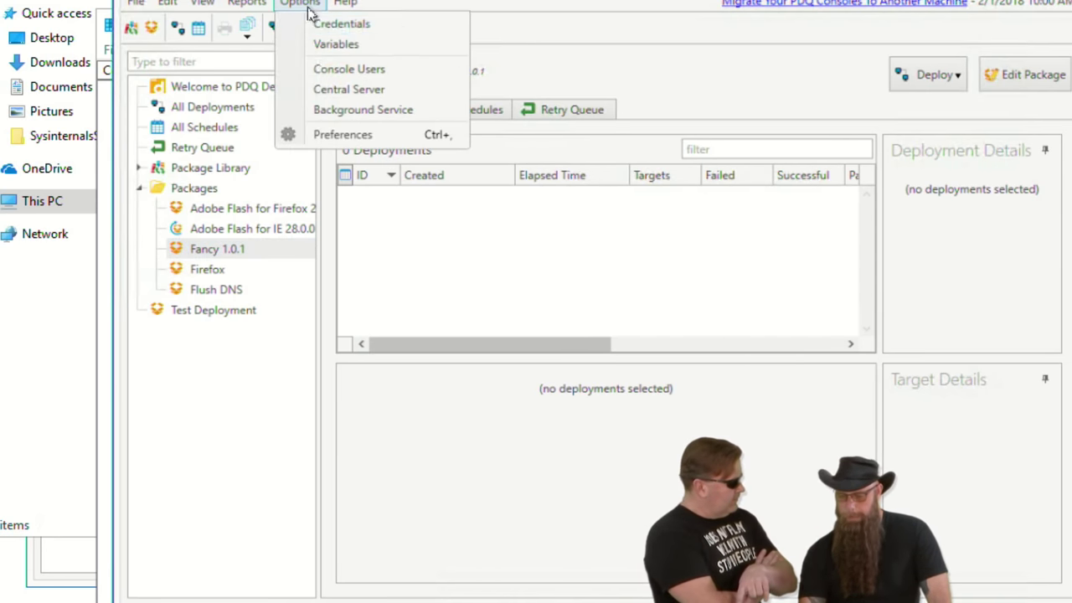
{"action": "left_click", "coordinate": [339, 134]}
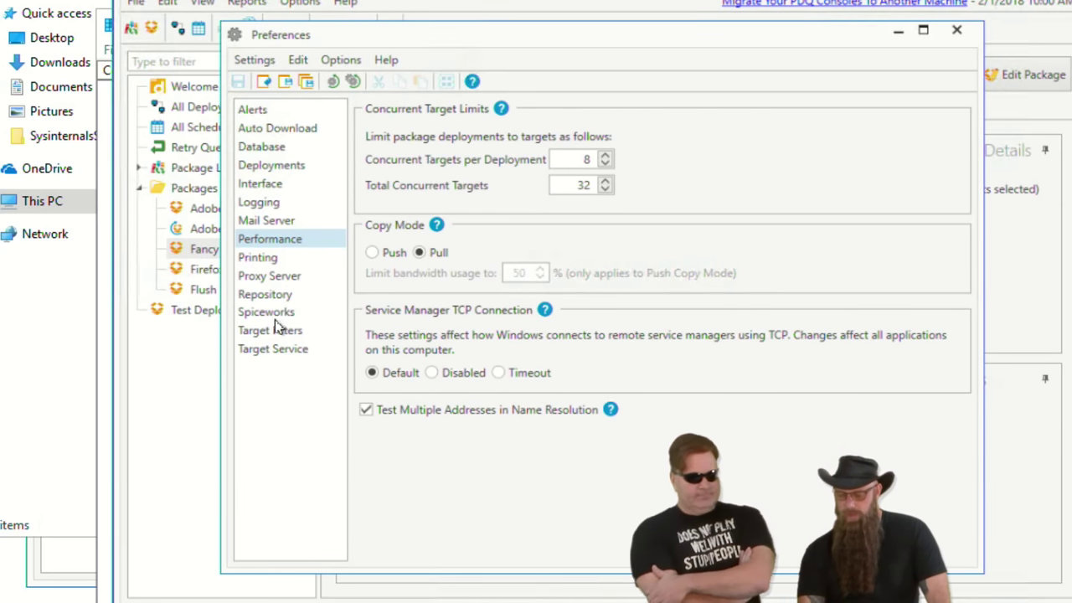
{"action": "left_click", "coordinate": [280, 313]}
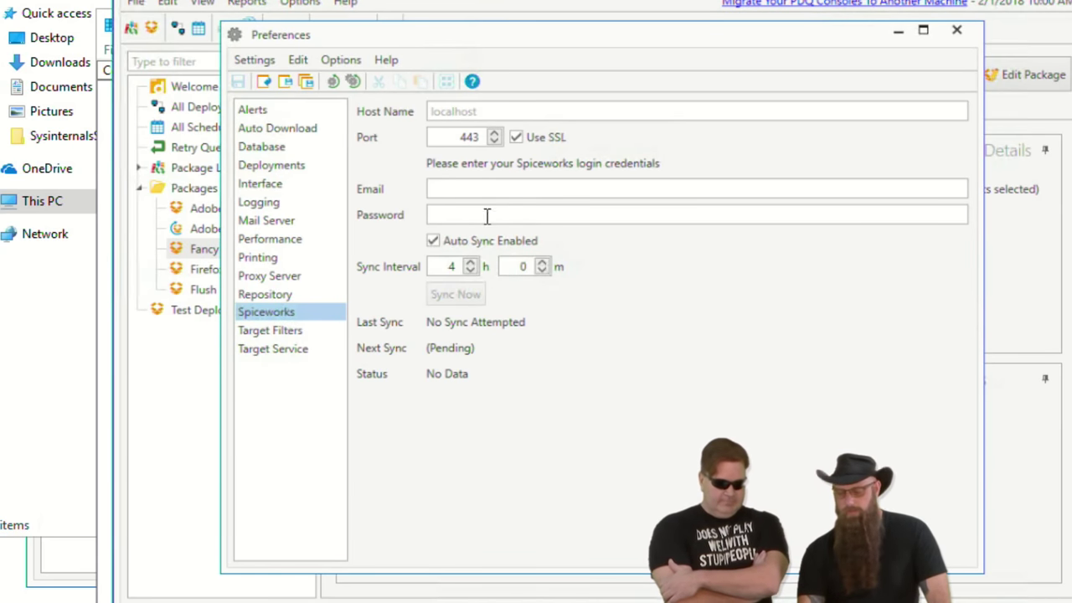
{"action": "left_click", "coordinate": [277, 221]}
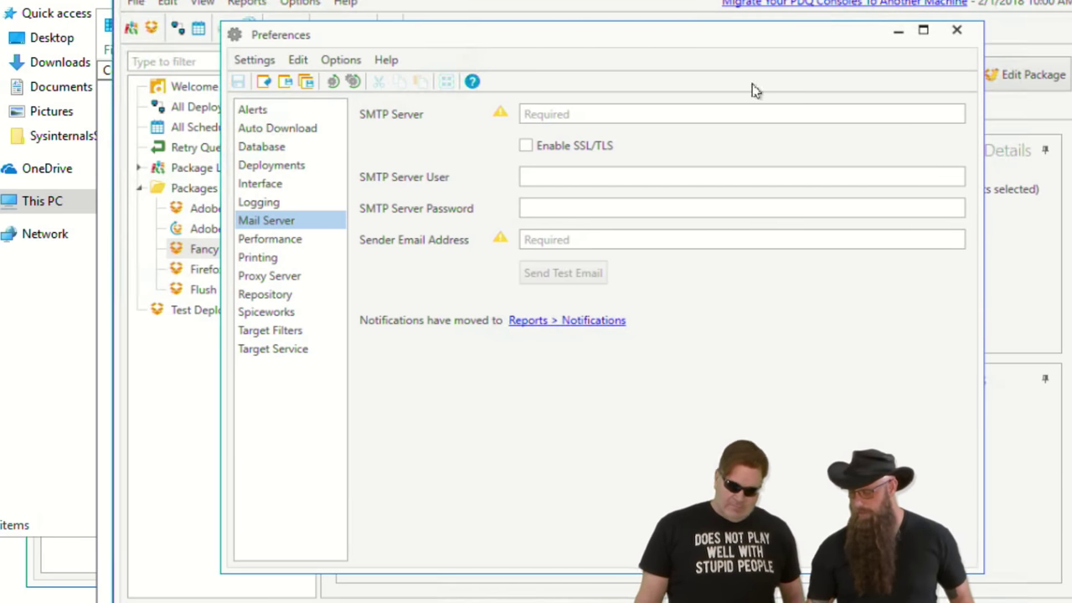
{"action": "left_click", "coordinate": [956, 30]}
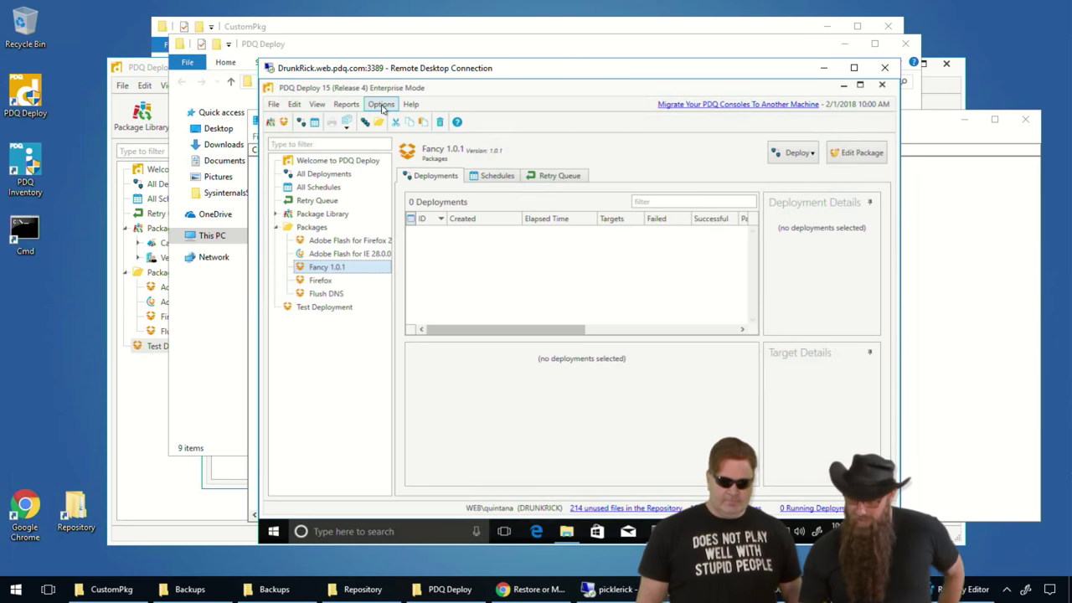
{"action": "left_click", "coordinate": [382, 105]}
{"action": "left_click", "coordinate": [408, 192]}
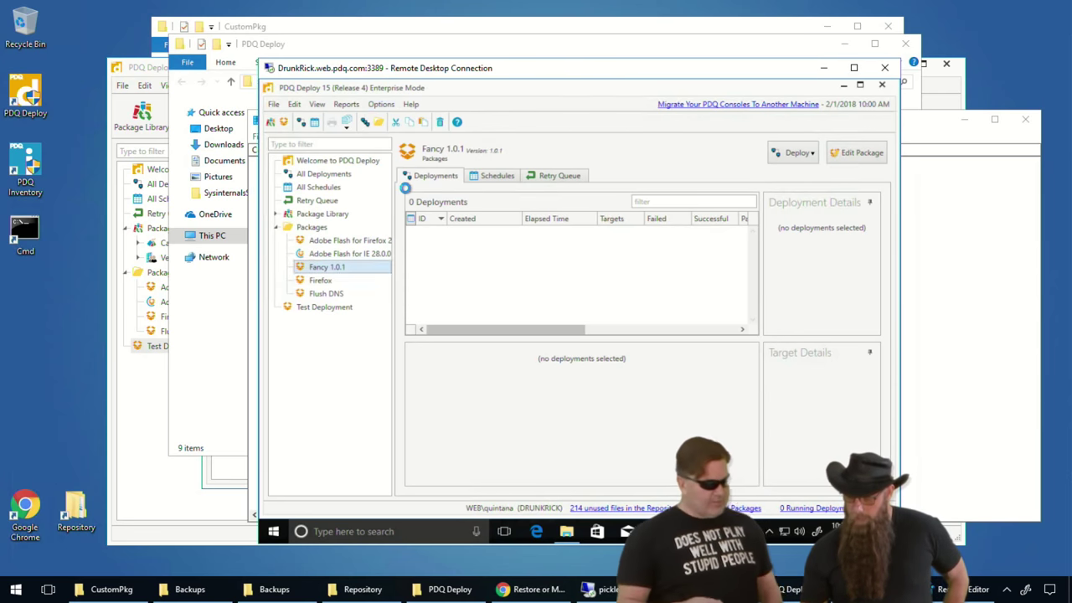
{"action": "left_click", "coordinate": [368, 202]}
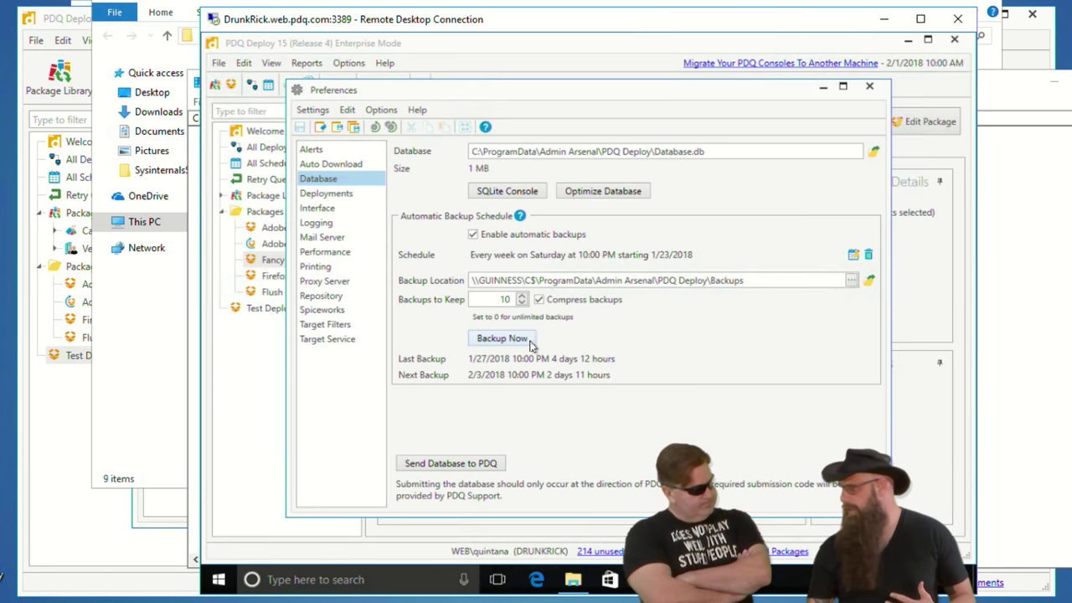
- Close Preferences and launch an elevated command prompt from the Help menu
{"action": "left_click", "coordinate": [870, 86]}
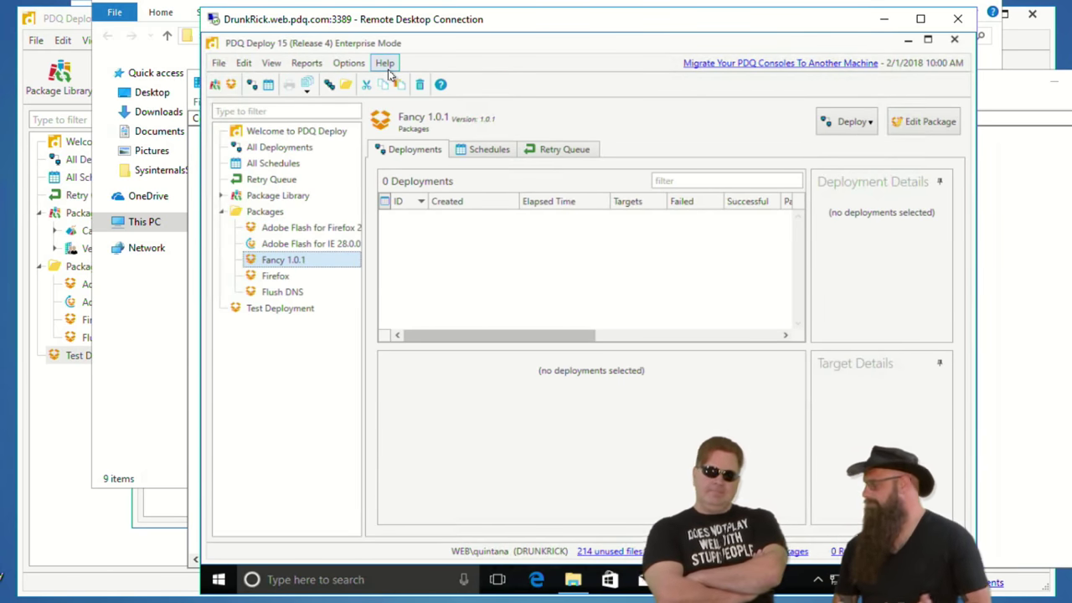
{"action": "left_click", "coordinate": [387, 72]}
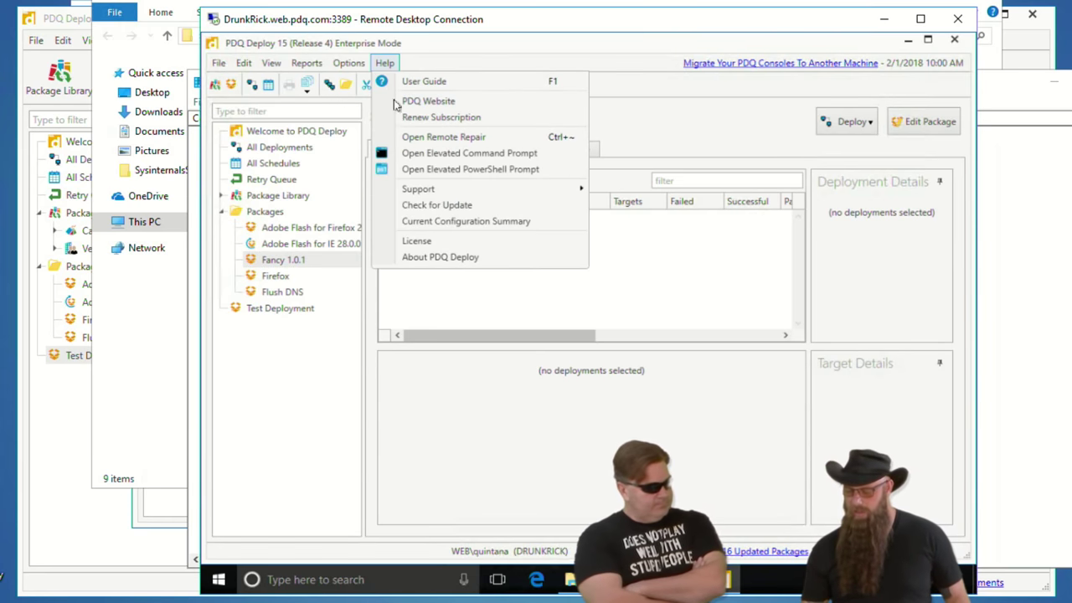
{"action": "left_click", "coordinate": [417, 155]}
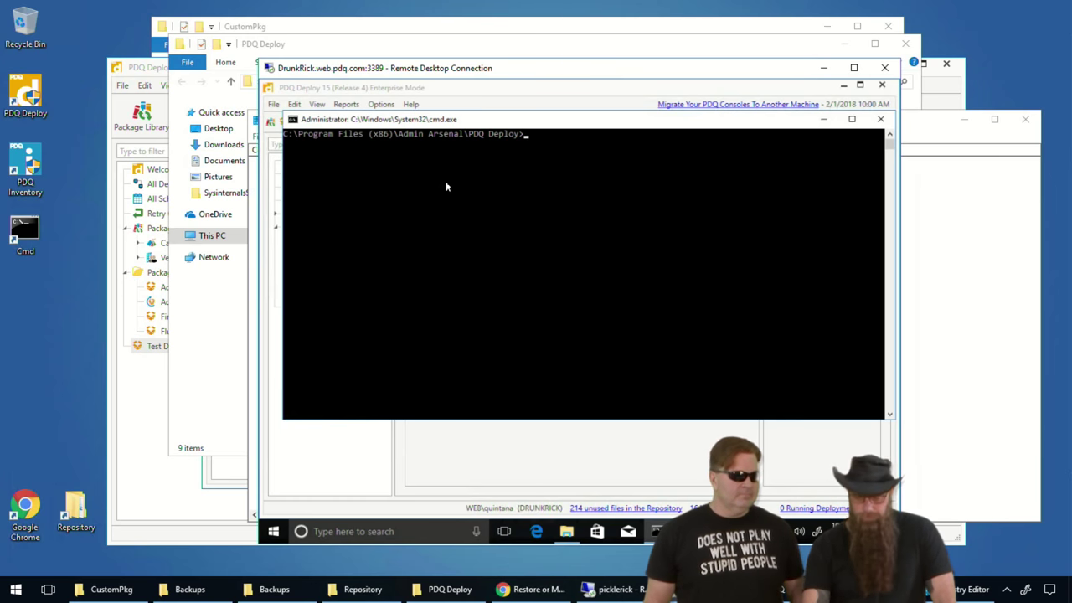
- Minimize the command prompt and show the Test Deployment package's deployments
{"action": "left_click", "coordinate": [827, 121]}
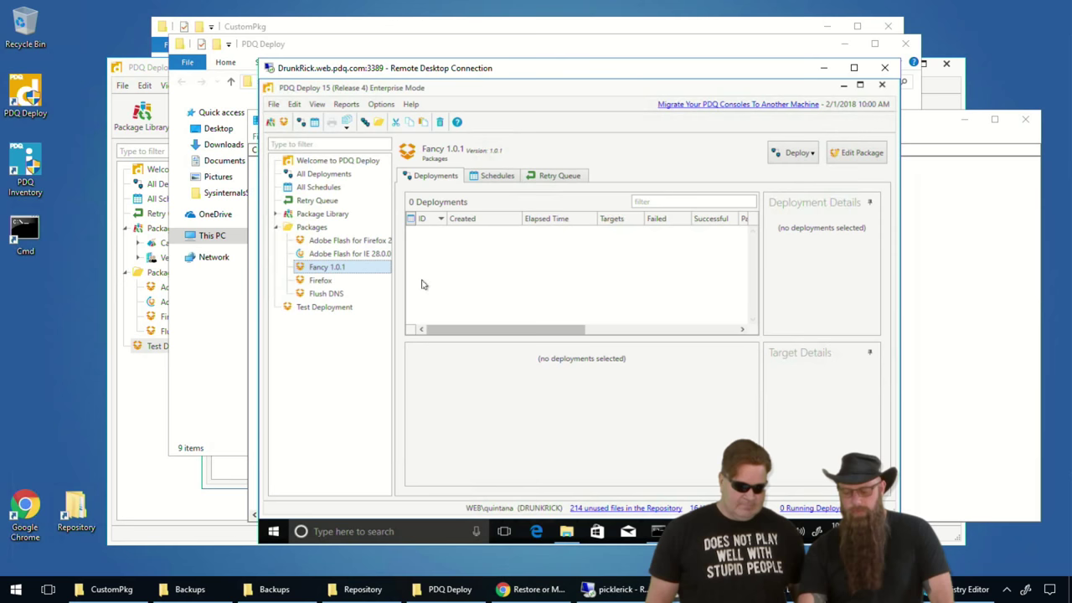
{"action": "left_click", "coordinate": [319, 312]}
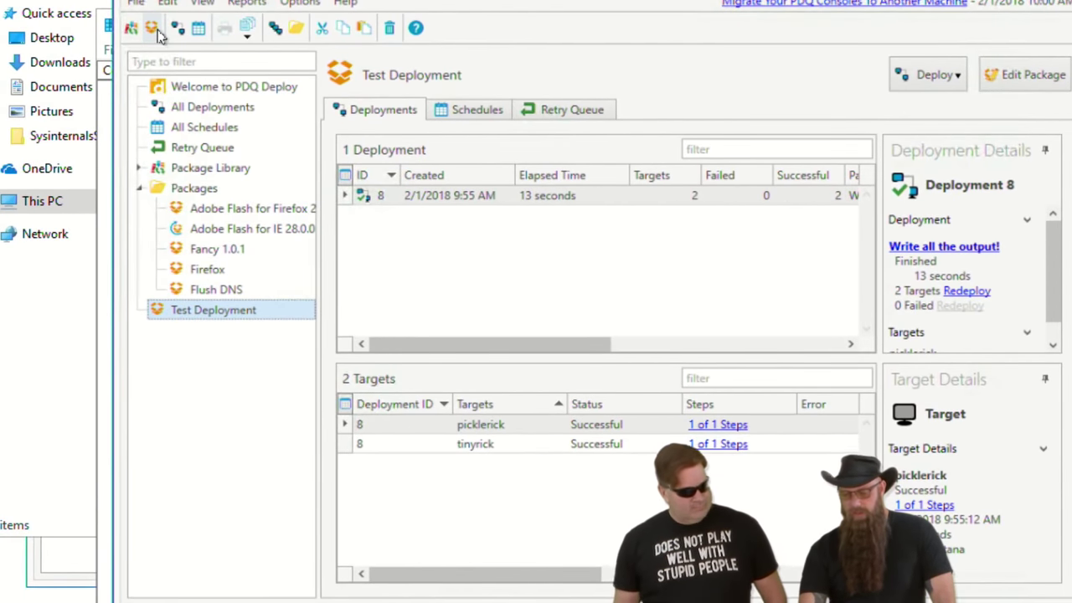
- Create a new package named 'Test Easy Deploy'
{"action": "left_click", "coordinate": [153, 29]}
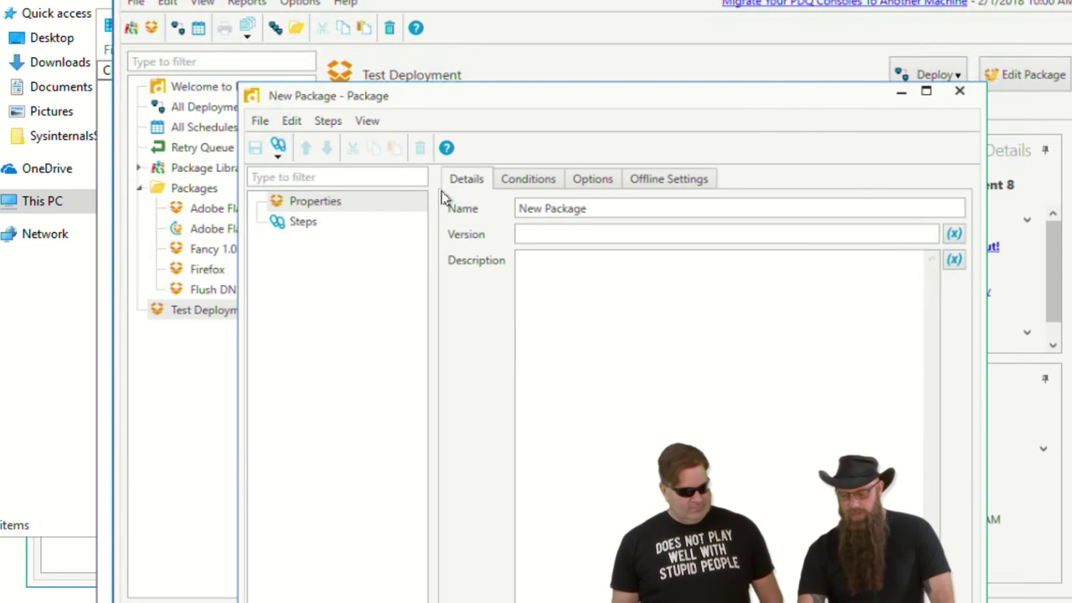
{"action": "left_click_drag", "start_coordinate": [590, 208], "coordinate": [452, 219]}
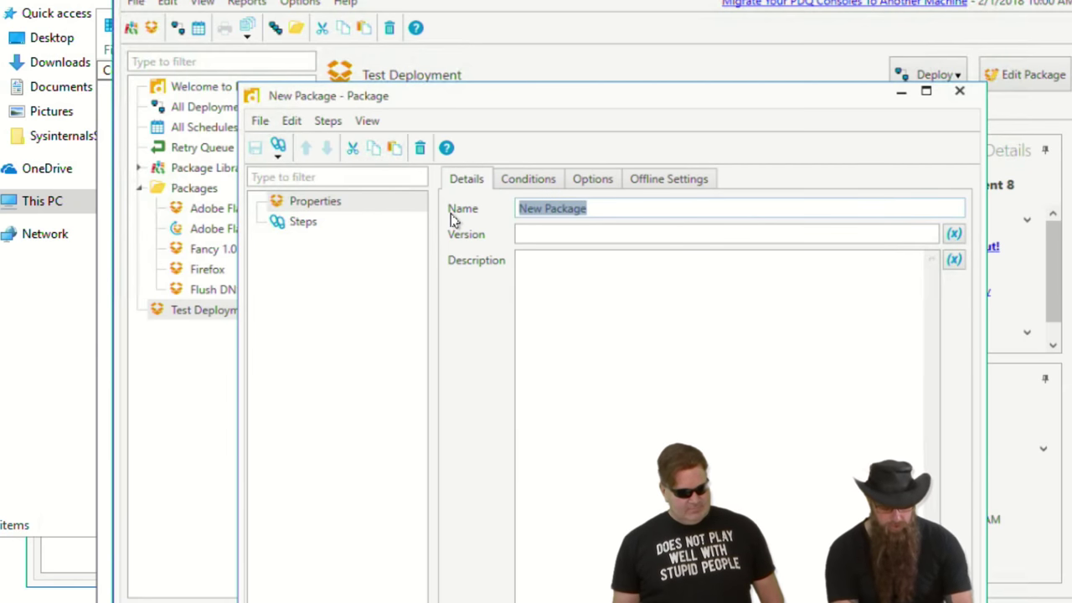
{"action": "type", "text": "Test"}
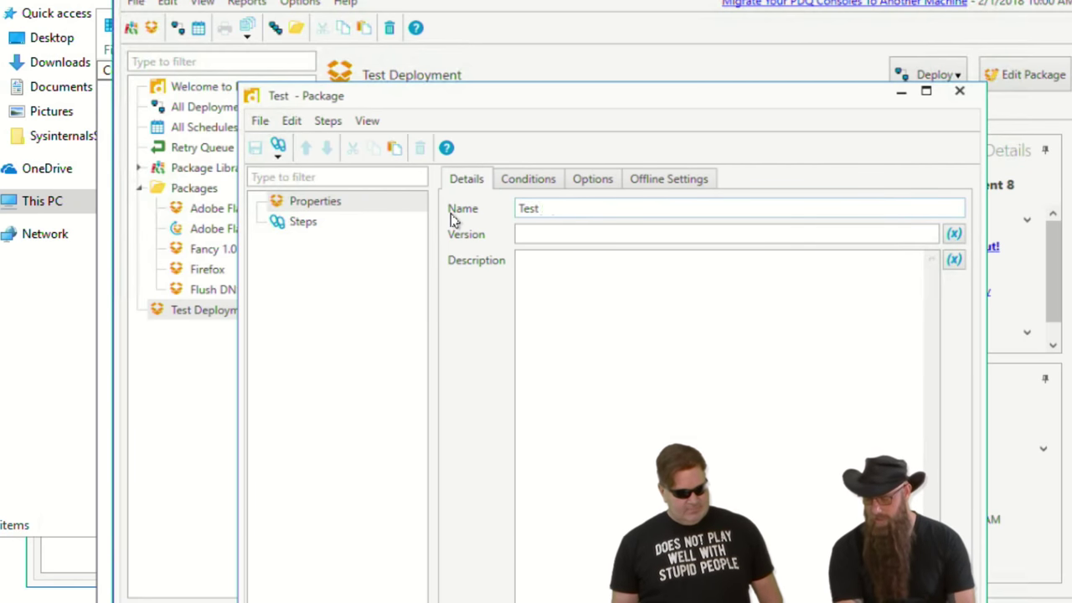
{"action": "type", "text": " Easy Deplo"}
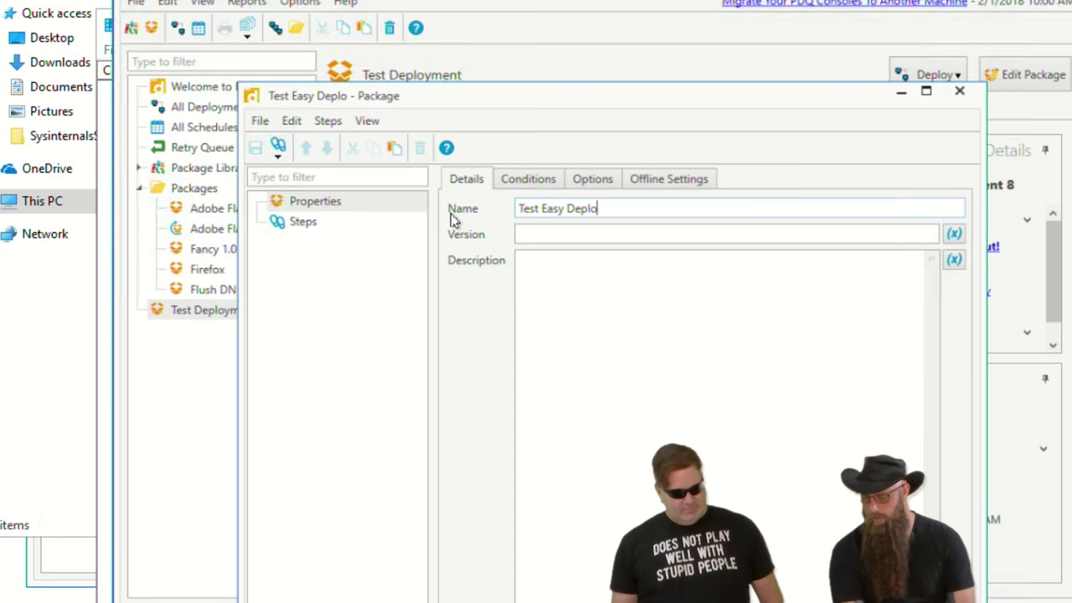
{"action": "type", "text": "y"}
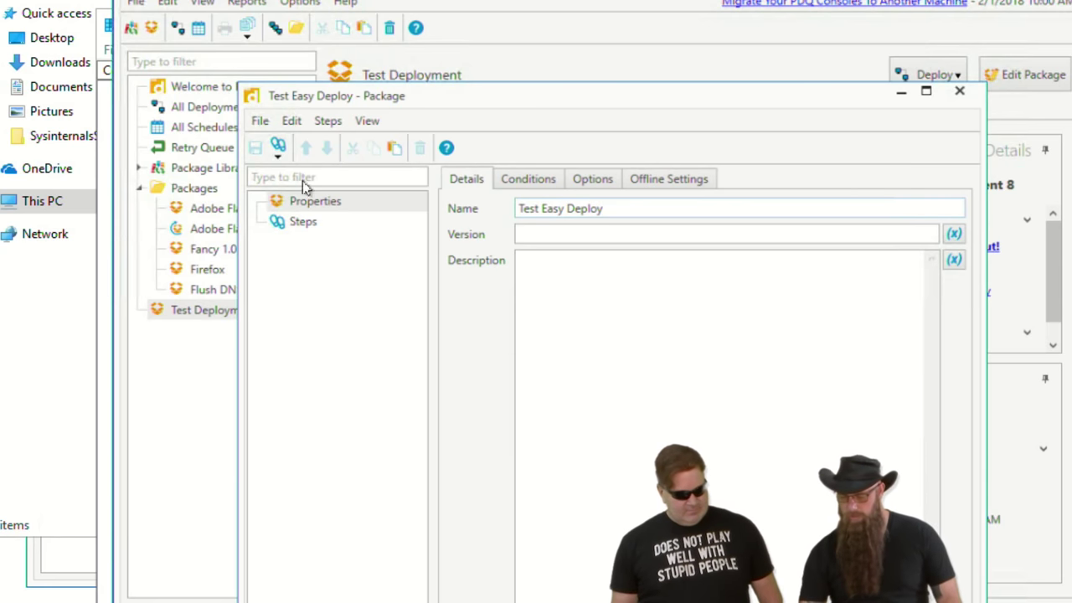
- Add a Command step running dir, then save and close the package
{"action": "left_click", "coordinate": [278, 147]}
{"action": "left_click", "coordinate": [305, 197]}
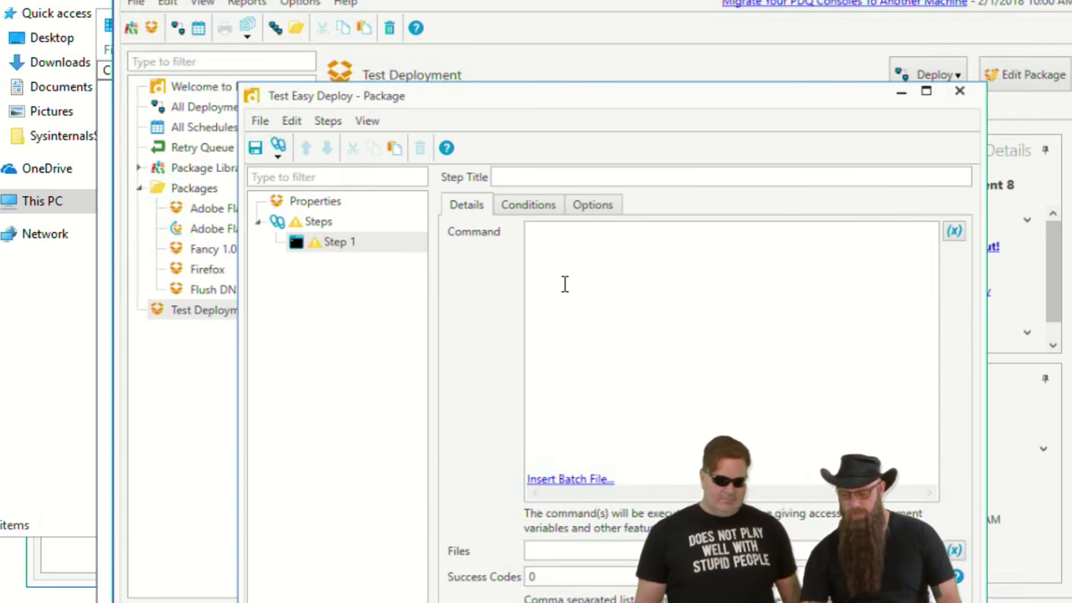
{"action": "left_click", "coordinate": [569, 283]}
{"action": "type", "text": "d"}
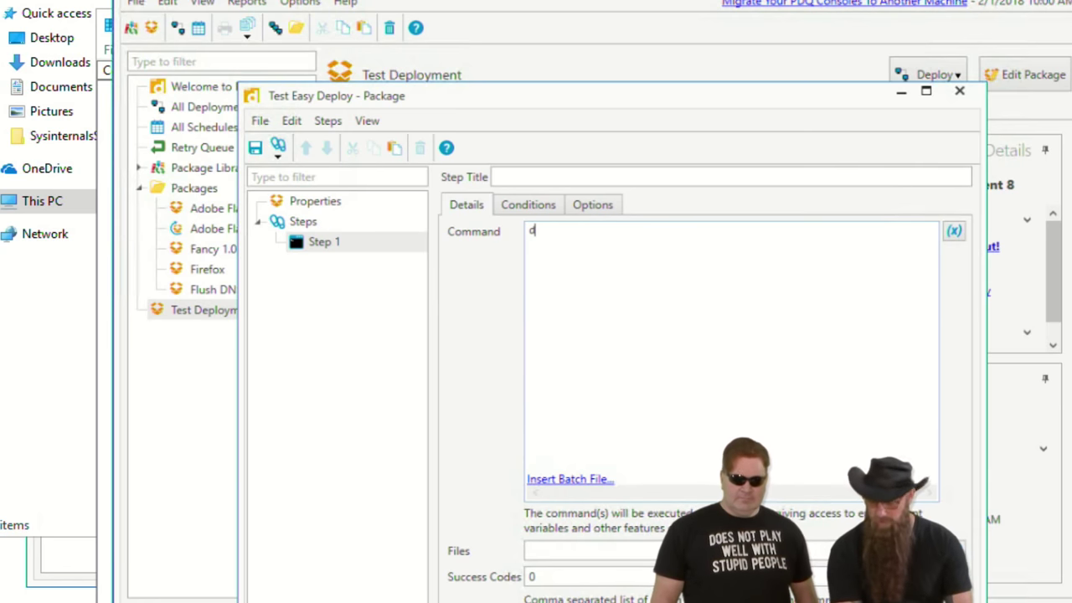
{"action": "type", "text": "ir"}
{"action": "left_click", "coordinate": [511, 175]}
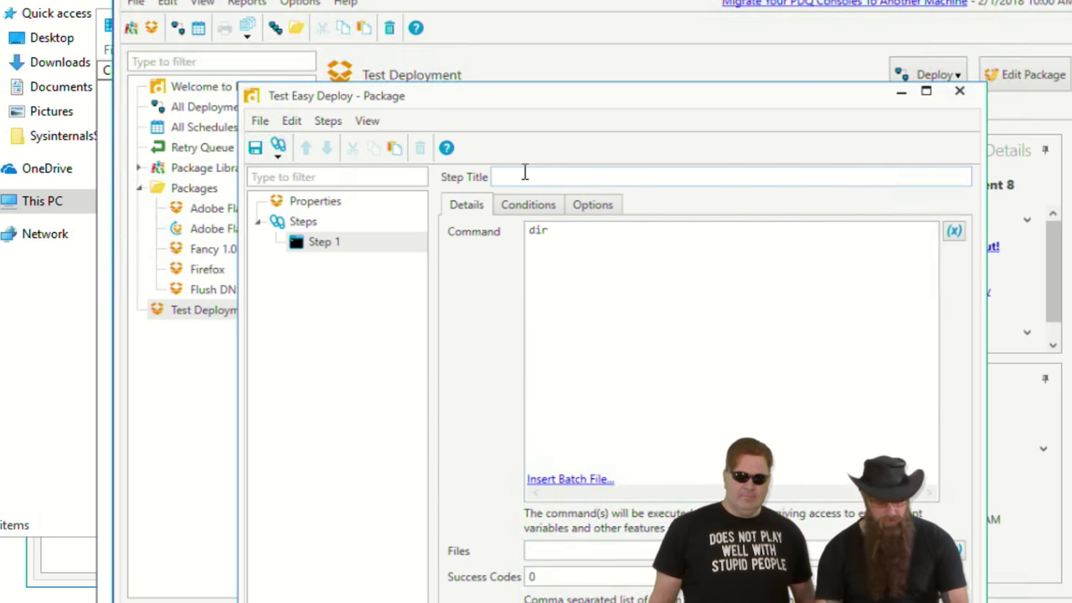
{"action": "type", "text": "dir"}
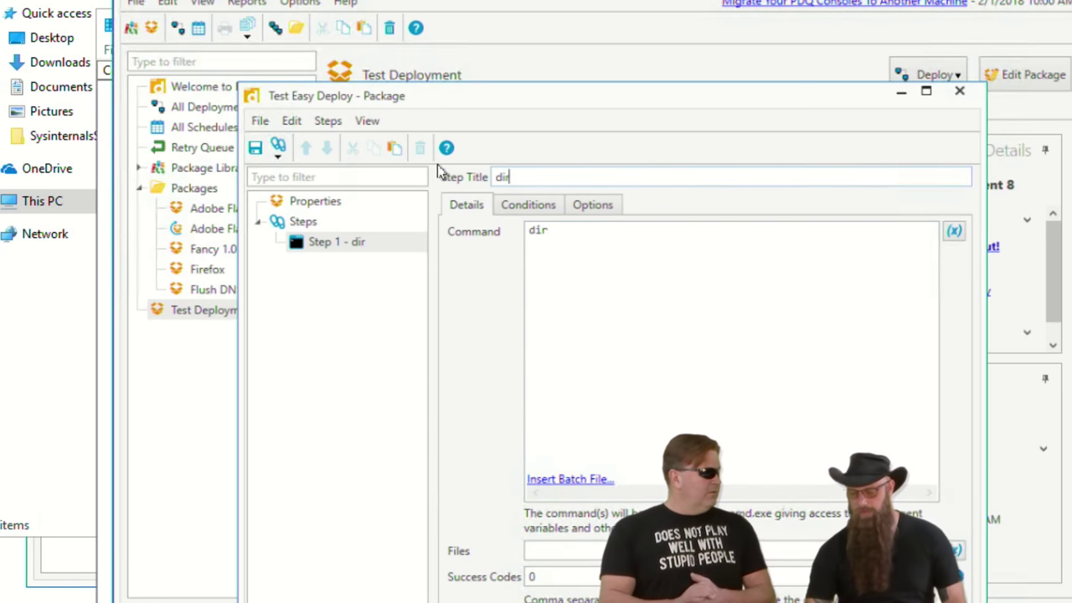
{"action": "left_click", "coordinate": [255, 148]}
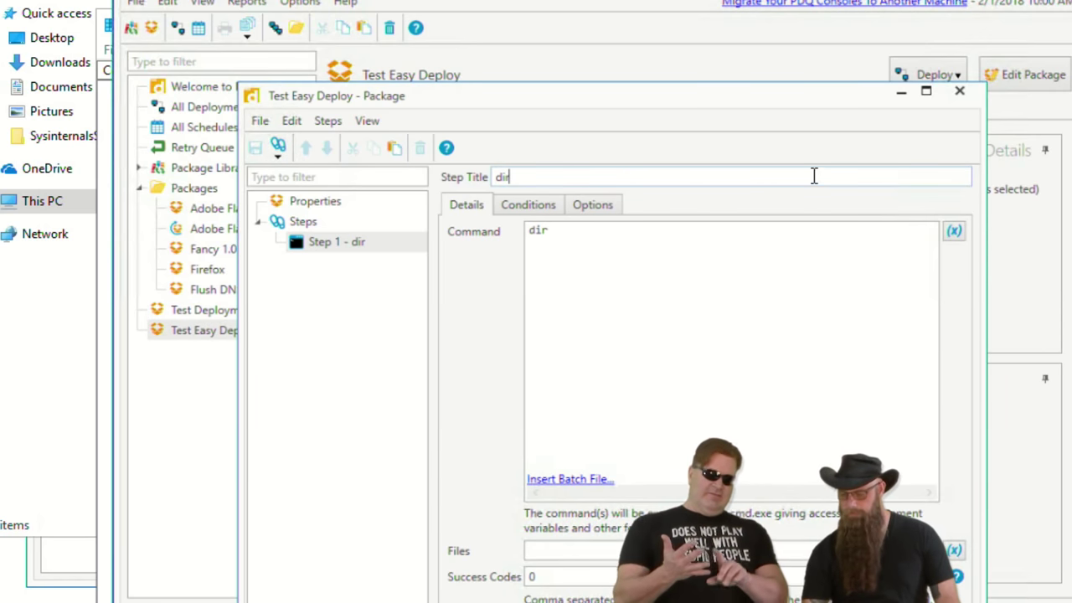
{"action": "left_click", "coordinate": [960, 91]}
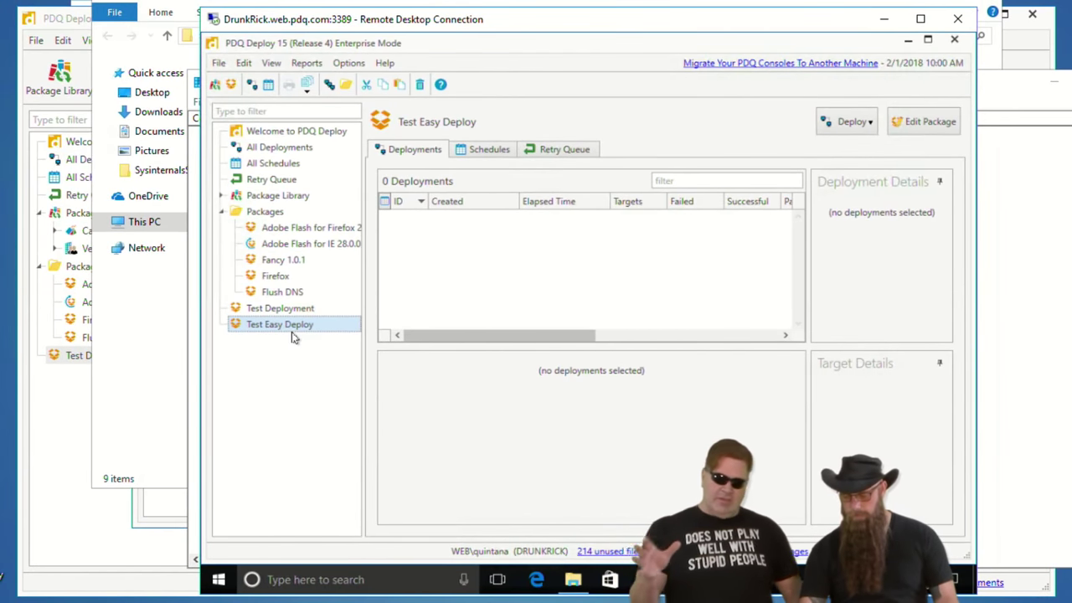
- Deploy Test Easy Deploy once to the computer drunkrick
{"action": "key", "text": "ctrl+d"}
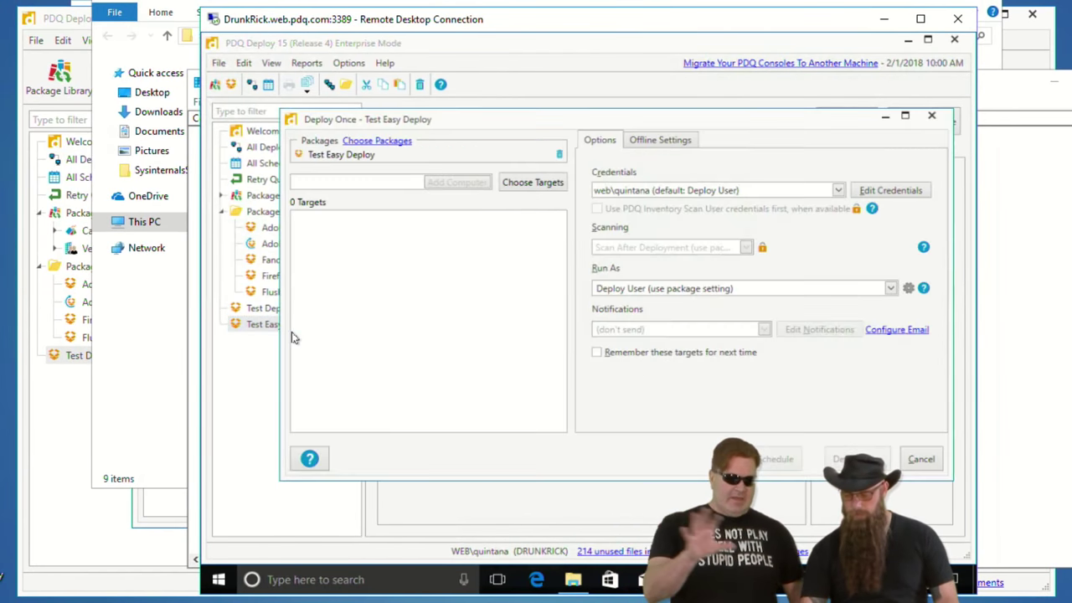
{"action": "left_click", "coordinate": [538, 183]}
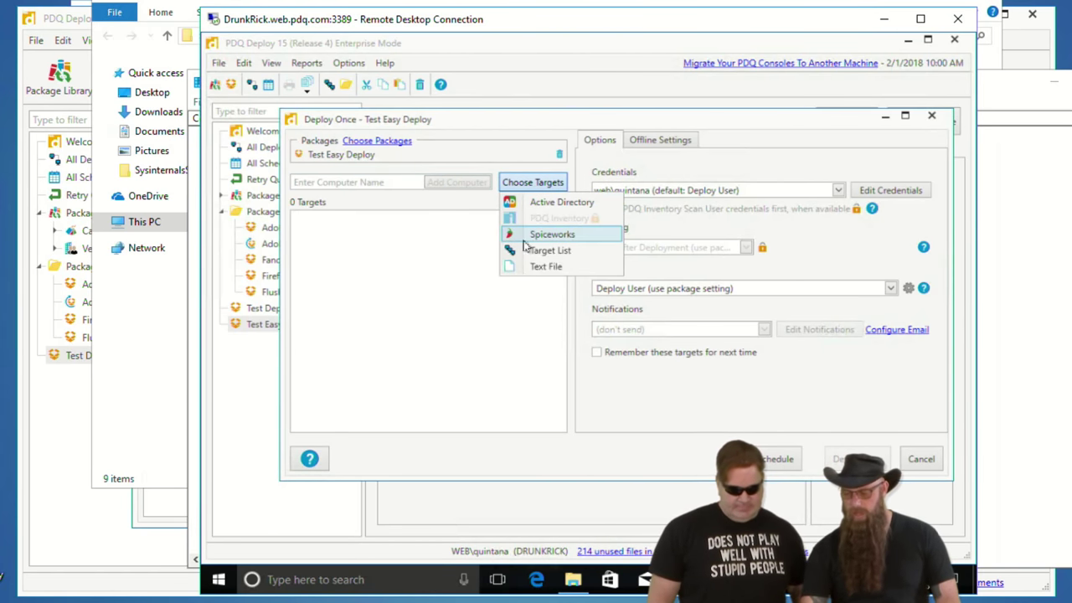
{"action": "left_click", "coordinate": [346, 183]}
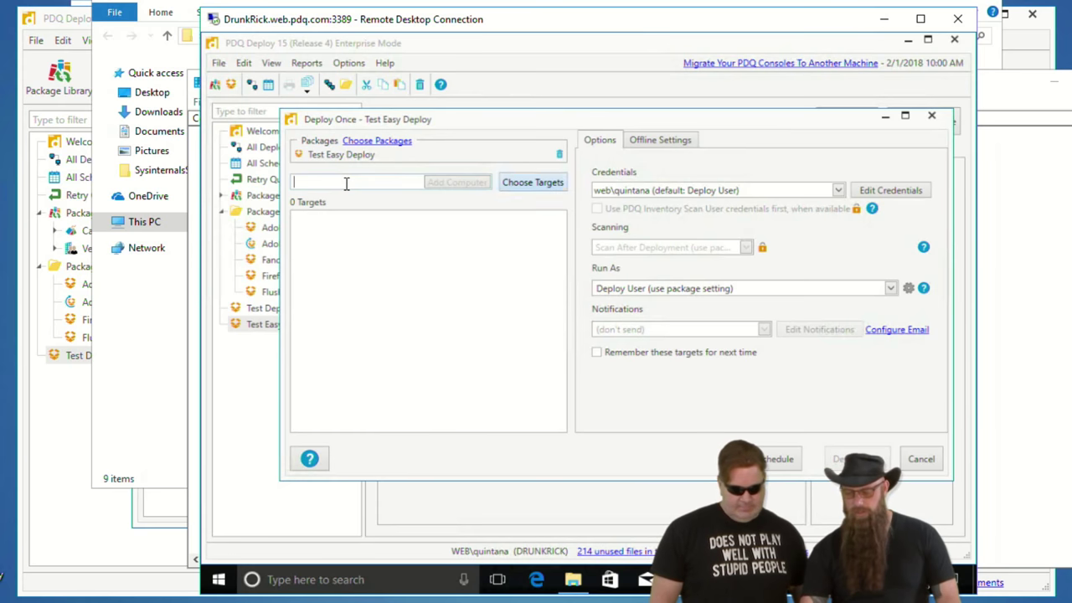
{"action": "type", "text": "drunkrick"}
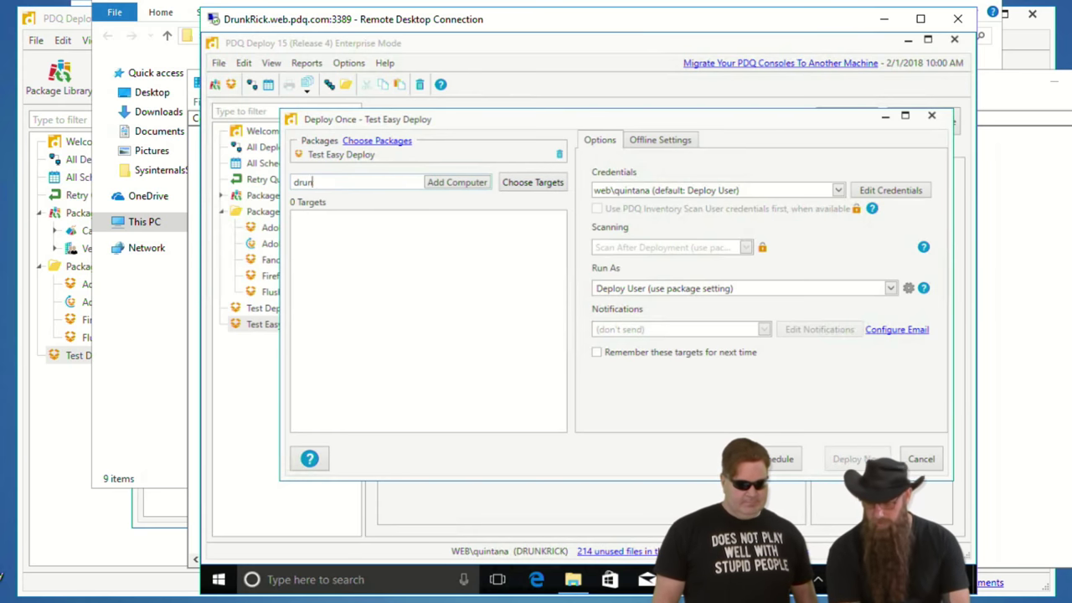
{"action": "key", "text": "Return"}
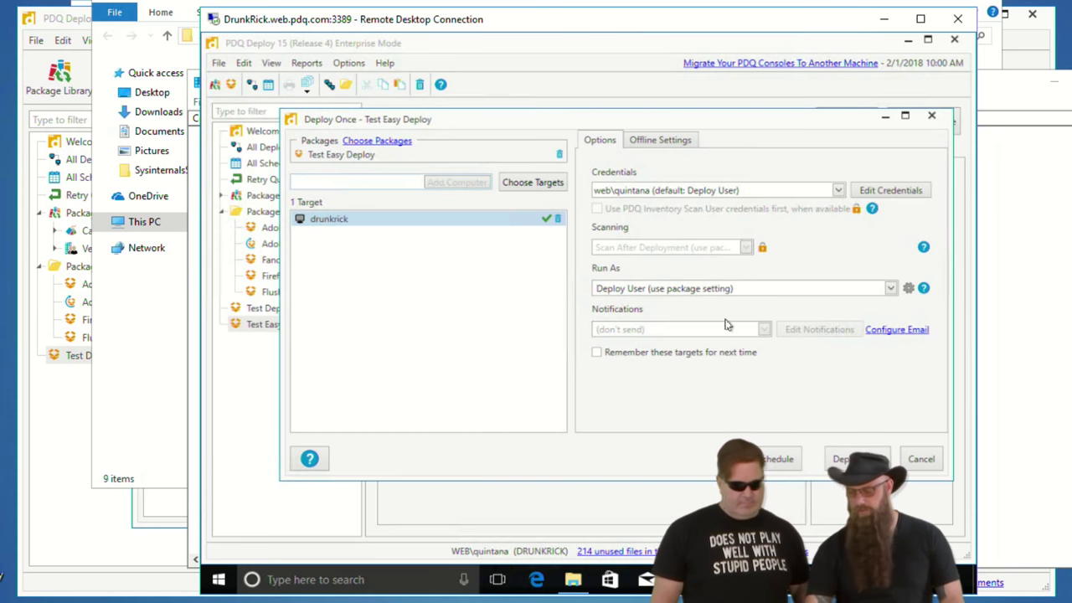
{"action": "left_click", "coordinate": [855, 457]}
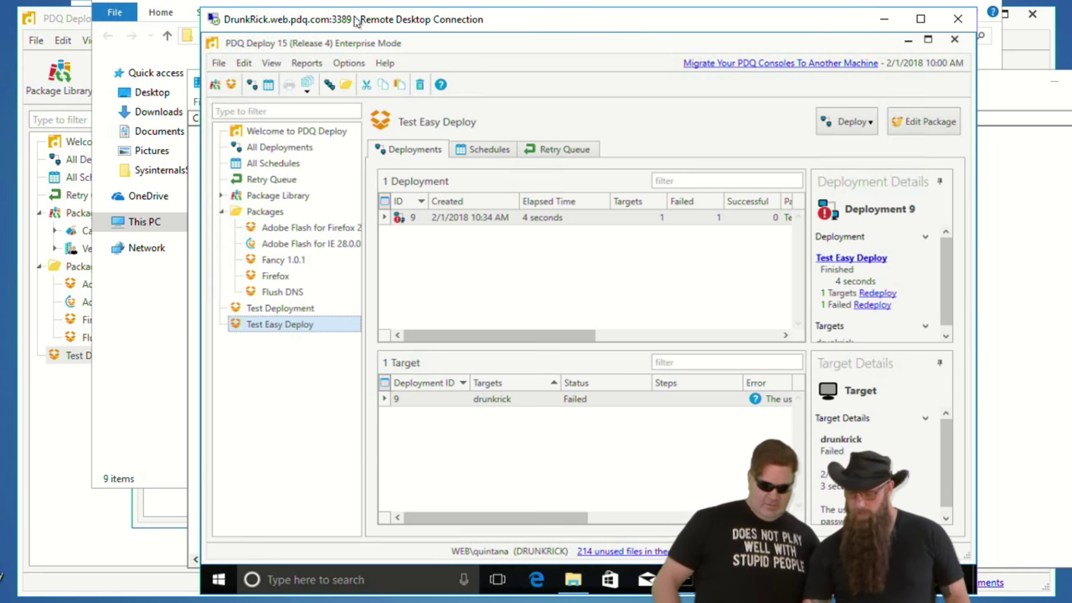
- Enter a new password for the Deploy User credentials, test them successfully, and save
{"action": "left_click", "coordinate": [349, 63]}
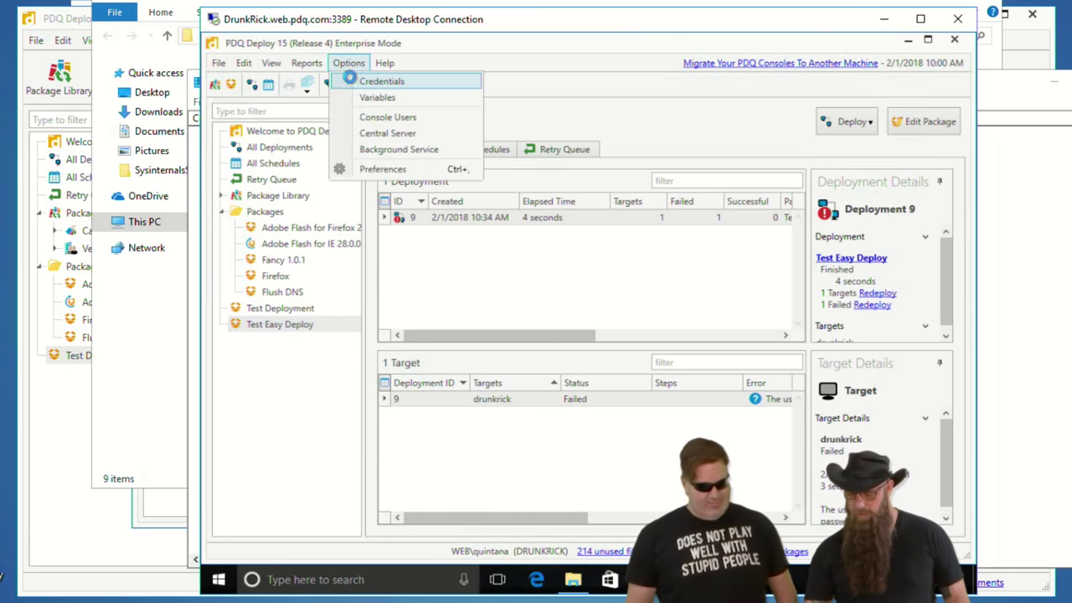
{"action": "left_click", "coordinate": [350, 80]}
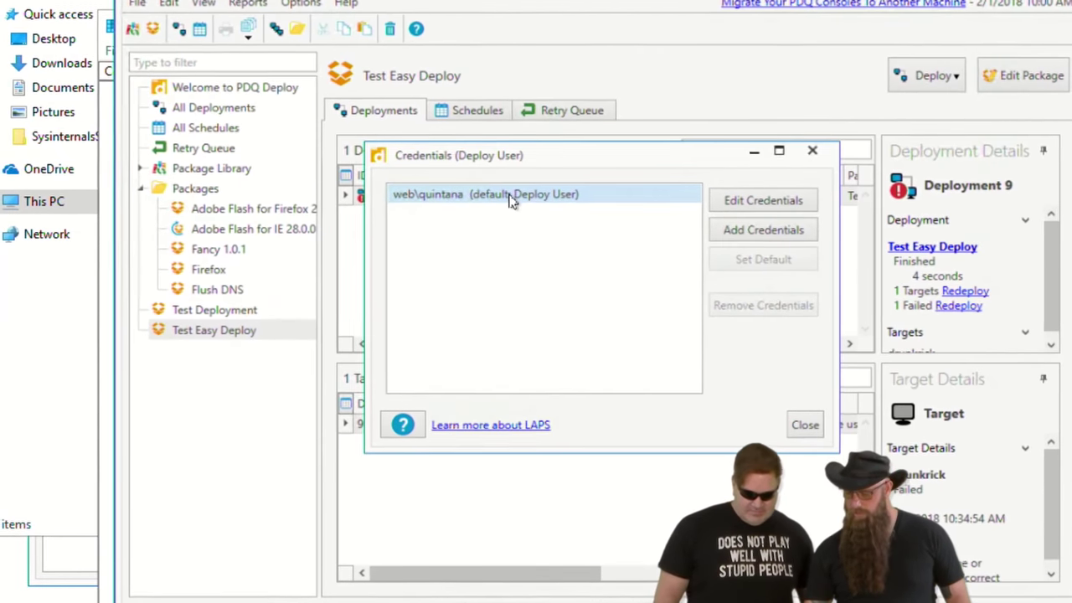
{"action": "double_click", "coordinate": [502, 214]}
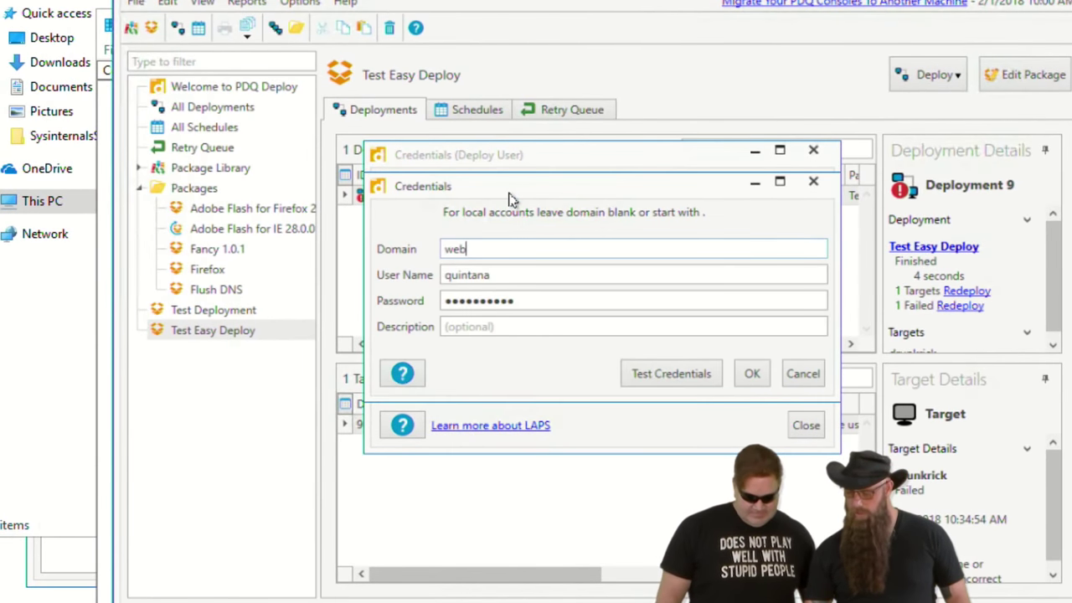
{"action": "left_click", "coordinate": [530, 302]}
{"action": "key", "text": "ctrl+v"}
{"action": "left_click_drag", "start_coordinate": [677, 303], "coordinate": [596, 302]}
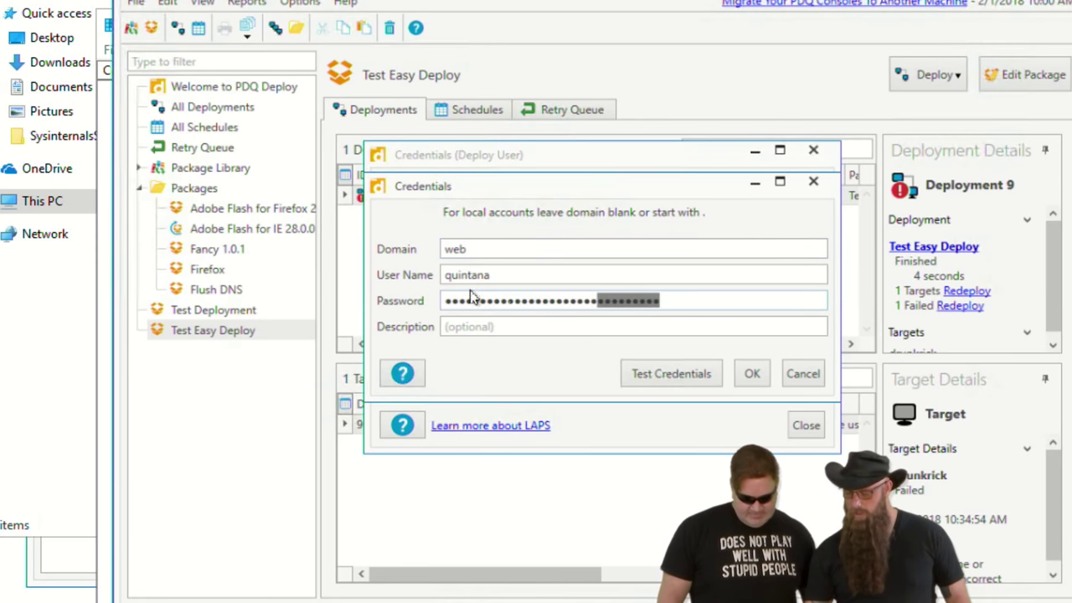
{"action": "left_click_drag", "start_coordinate": [471, 297], "coordinate": [319, 309]}
{"action": "type", "text": "*******"}
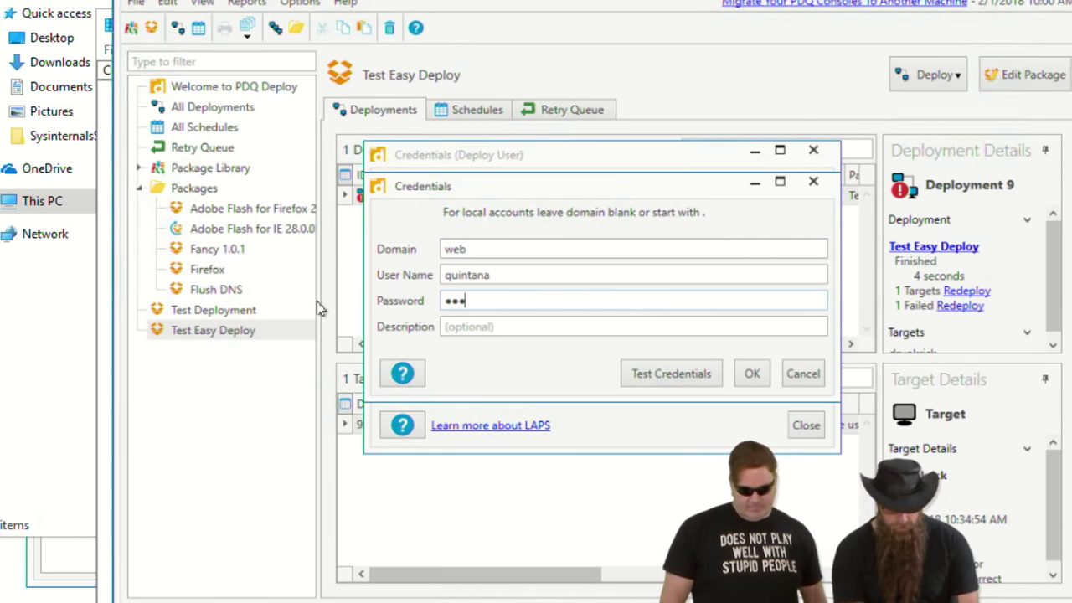
{"action": "type", "text": "*********"}
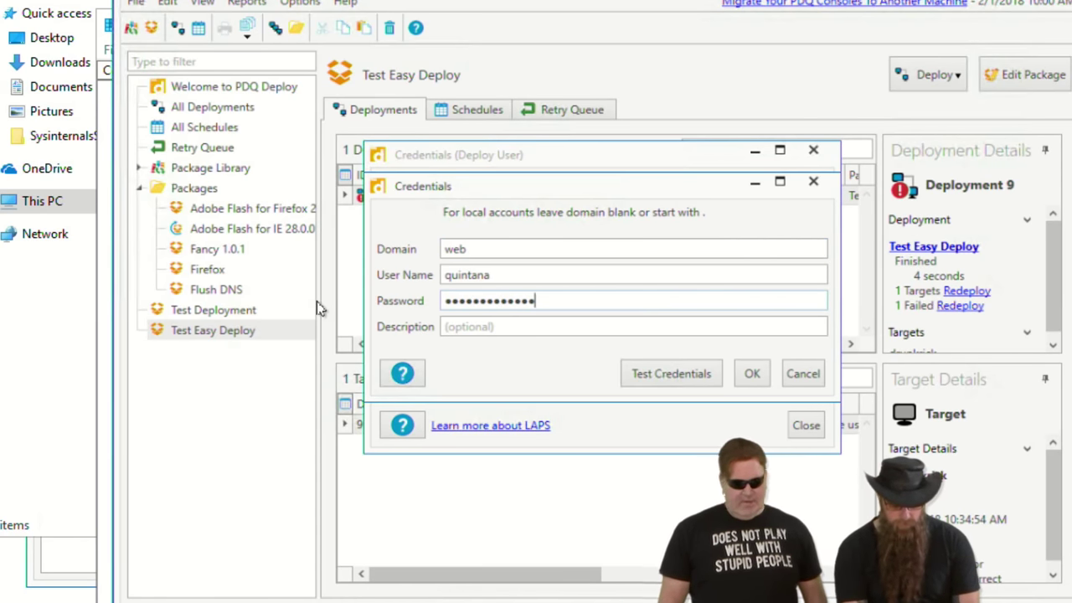
{"action": "left_click", "coordinate": [692, 373]}
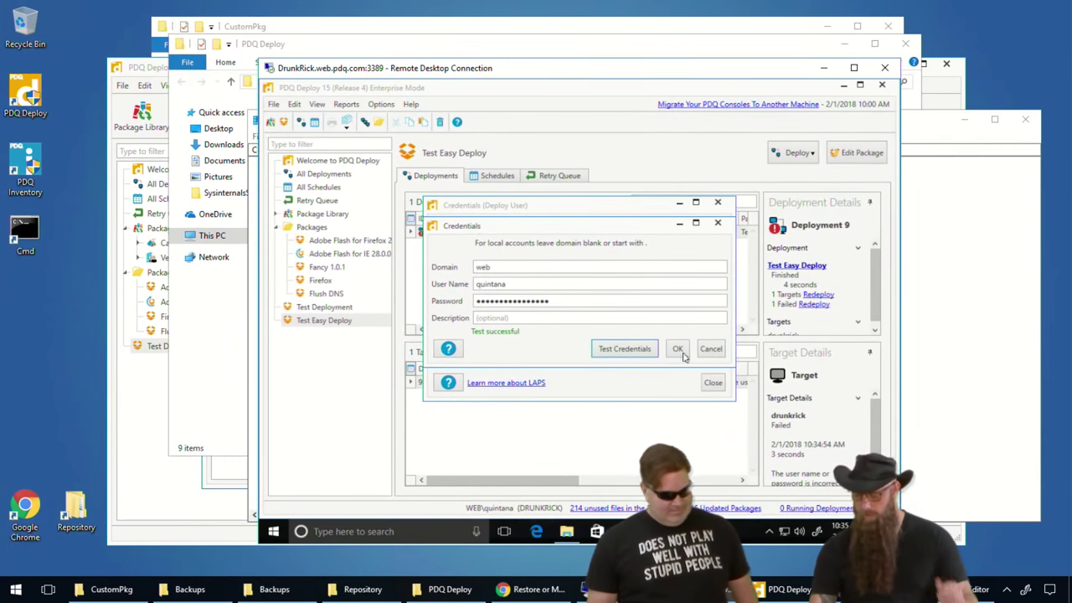
{"action": "left_click", "coordinate": [701, 357]}
{"action": "left_click", "coordinate": [713, 382]}
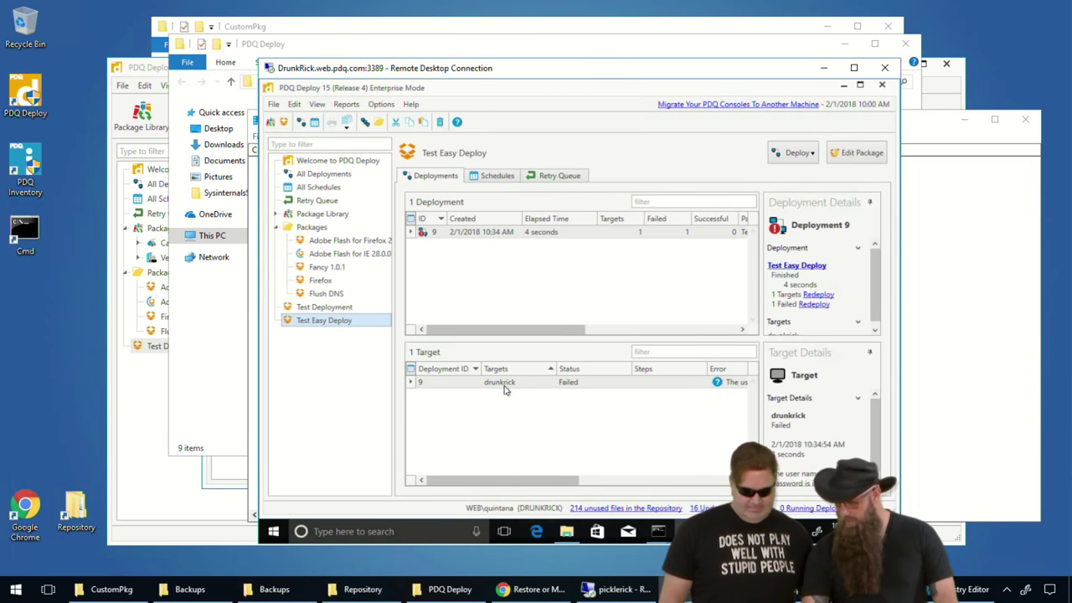
- Redeploy Test Easy Deploy to the failed drunkrick target
{"action": "mouse_move", "coordinate": [551, 479]}
{"action": "left_mouse_down"}
{"action": "mouse_move", "coordinate": [591, 482]}
{"action": "mouse_move", "coordinate": [537, 490]}
{"action": "left_mouse_up"}
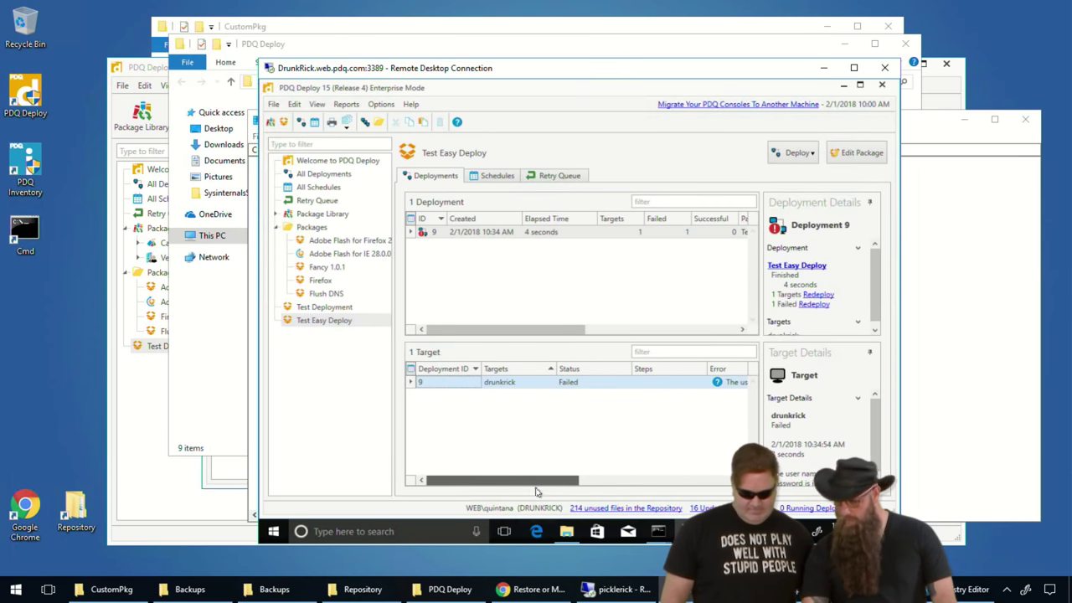
{"action": "right_click", "coordinate": [504, 384]}
{"action": "left_click", "coordinate": [539, 411]}
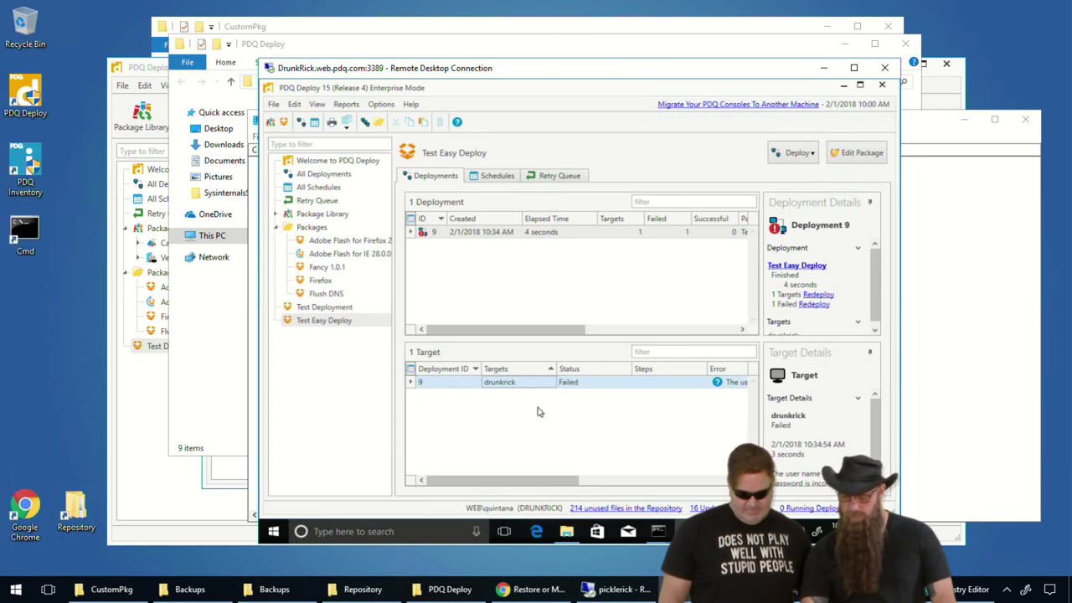
{"action": "left_click", "coordinate": [787, 428]}
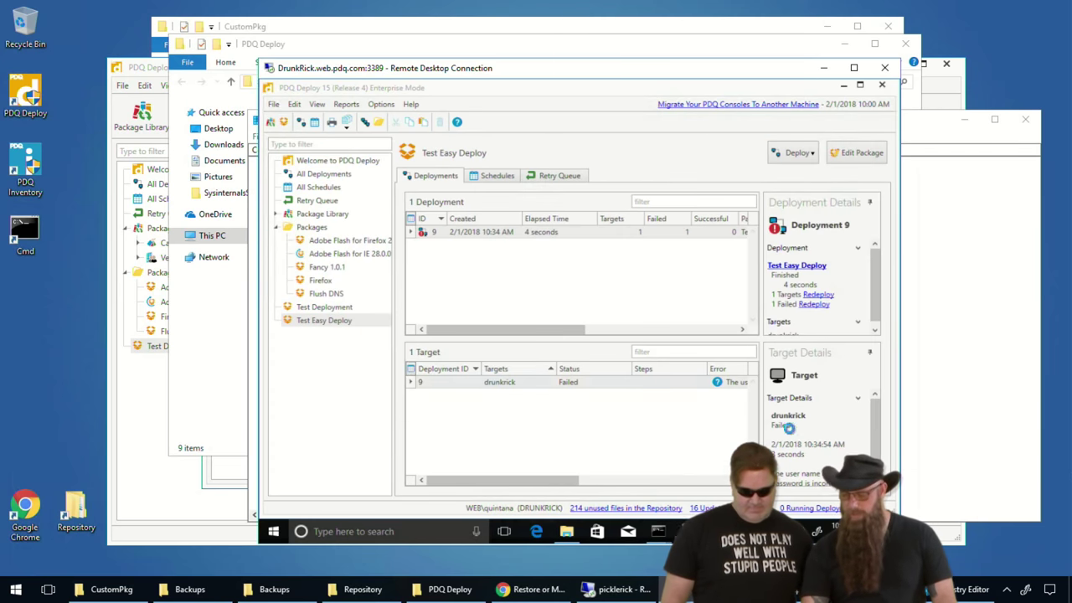